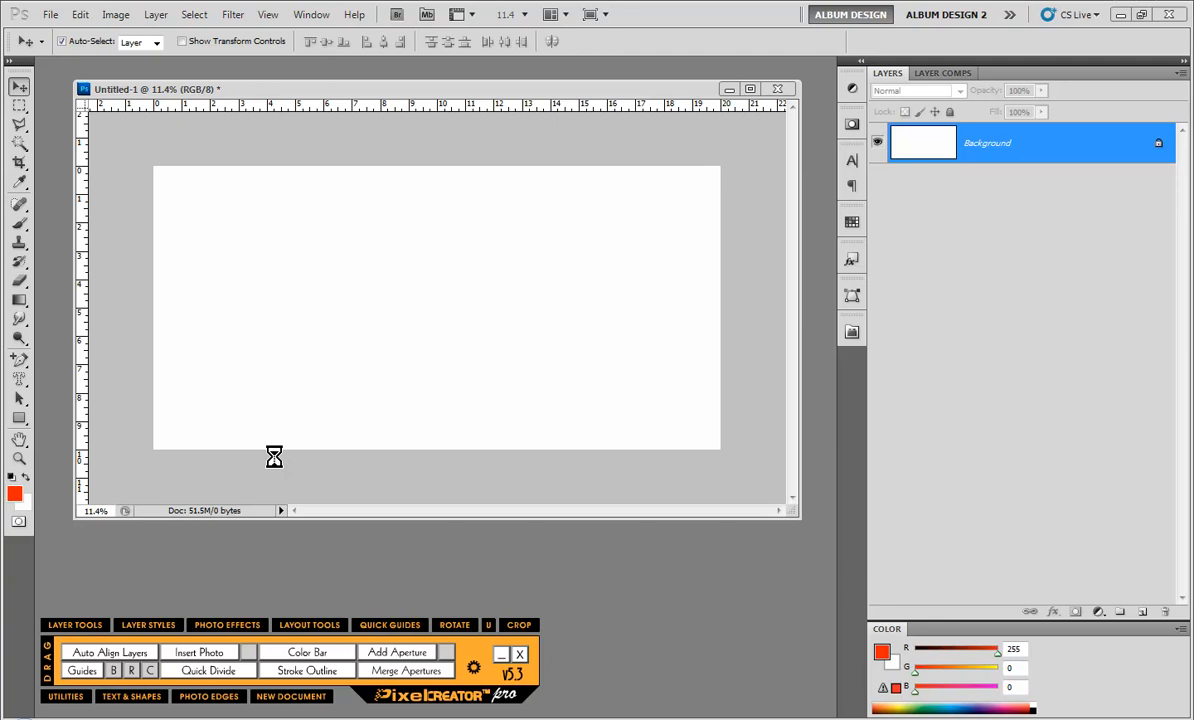
Marquee-select a wide area about 14.5 by 4 in on the lower canvas and Quick Divide it horizontally only into 4 image boxes spaced .25 in
click(17, 106)
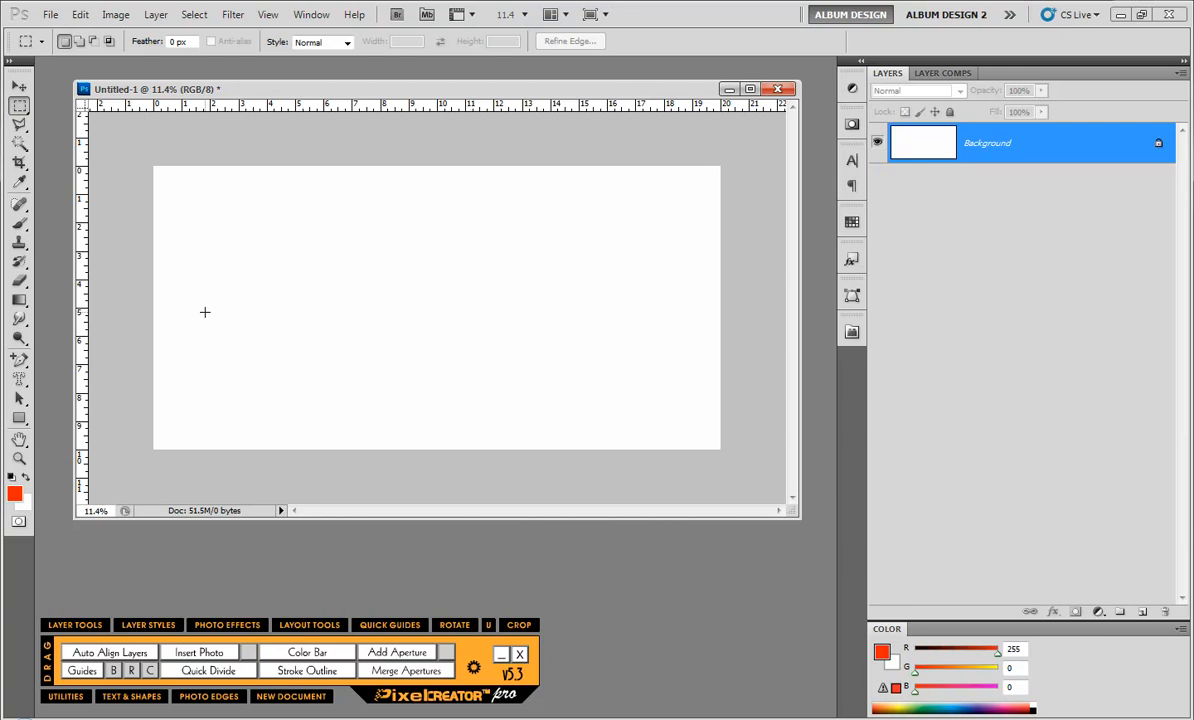
drag(205, 312, 616, 420)
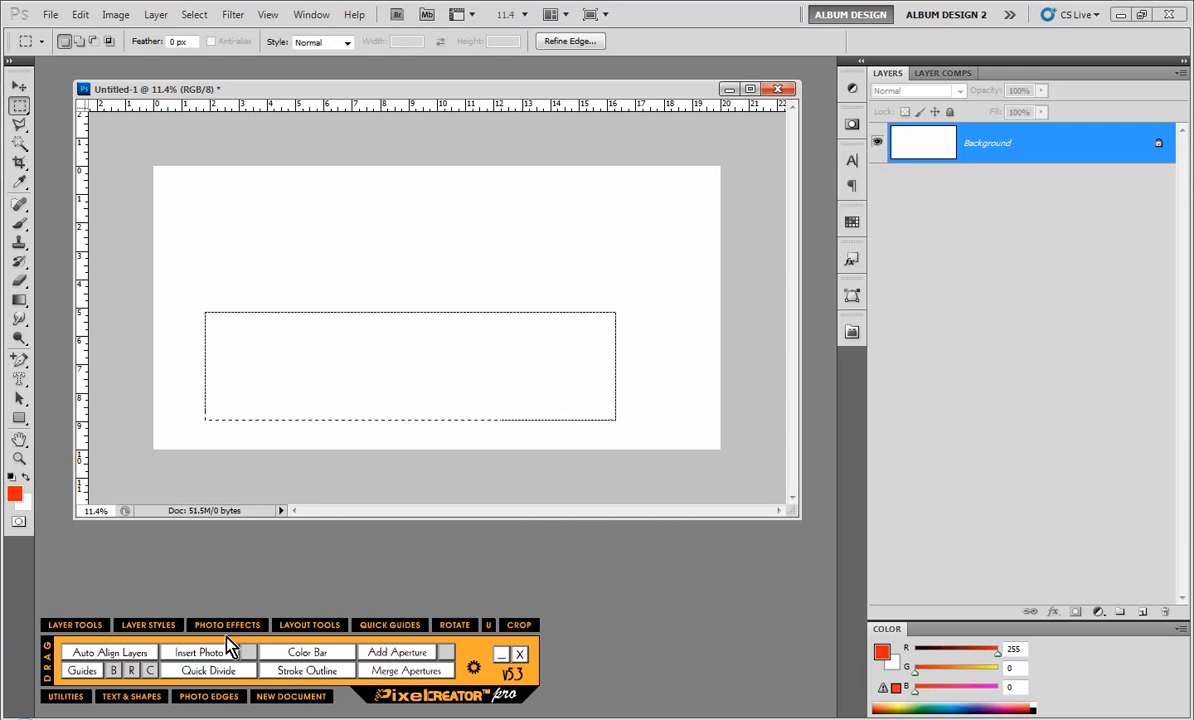
click(208, 670)
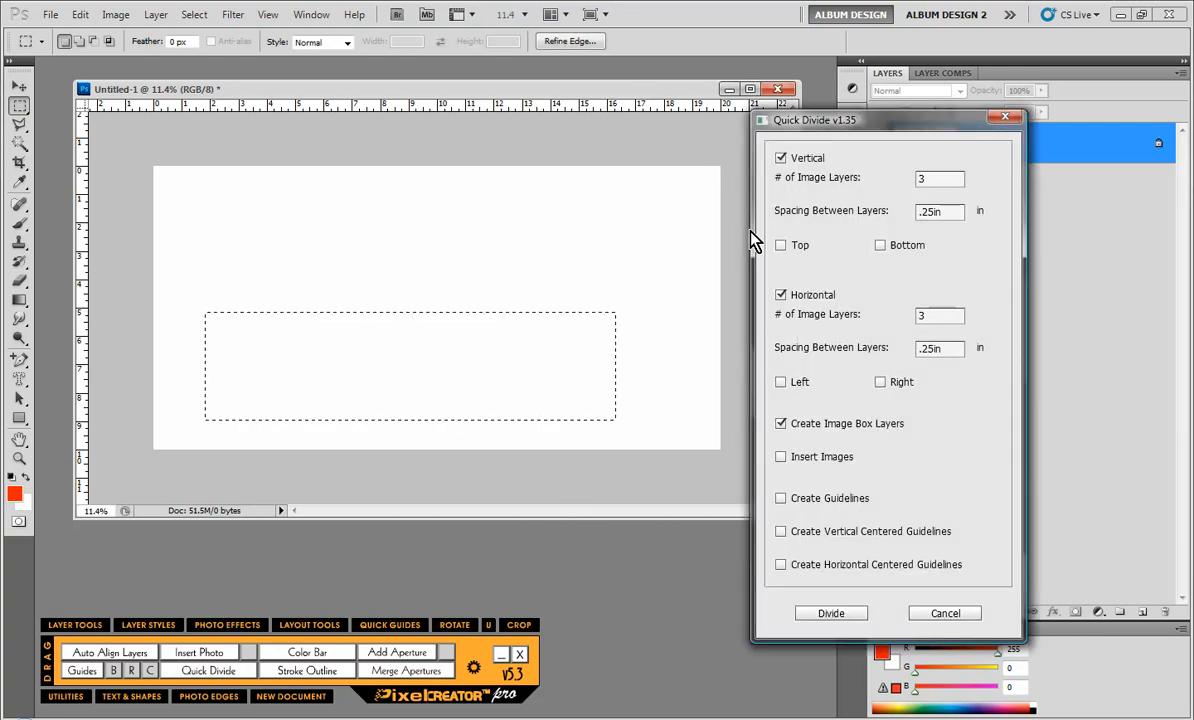
click(781, 158)
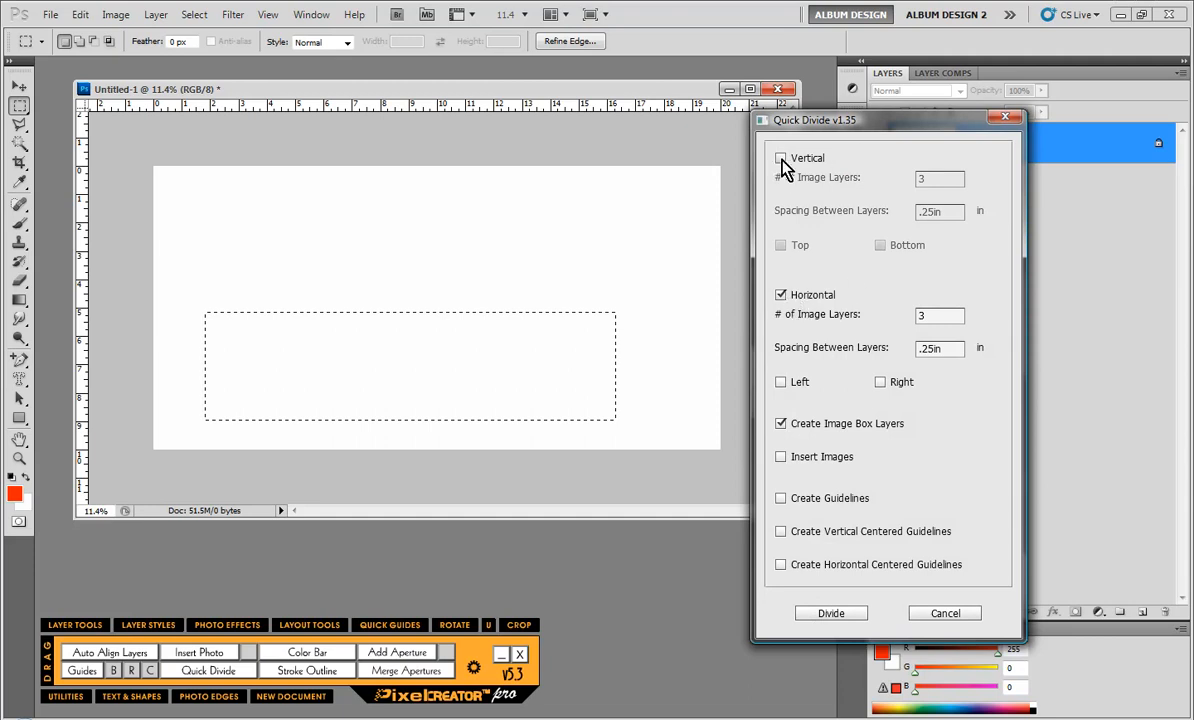
drag(930, 317, 898, 322)
text(4)
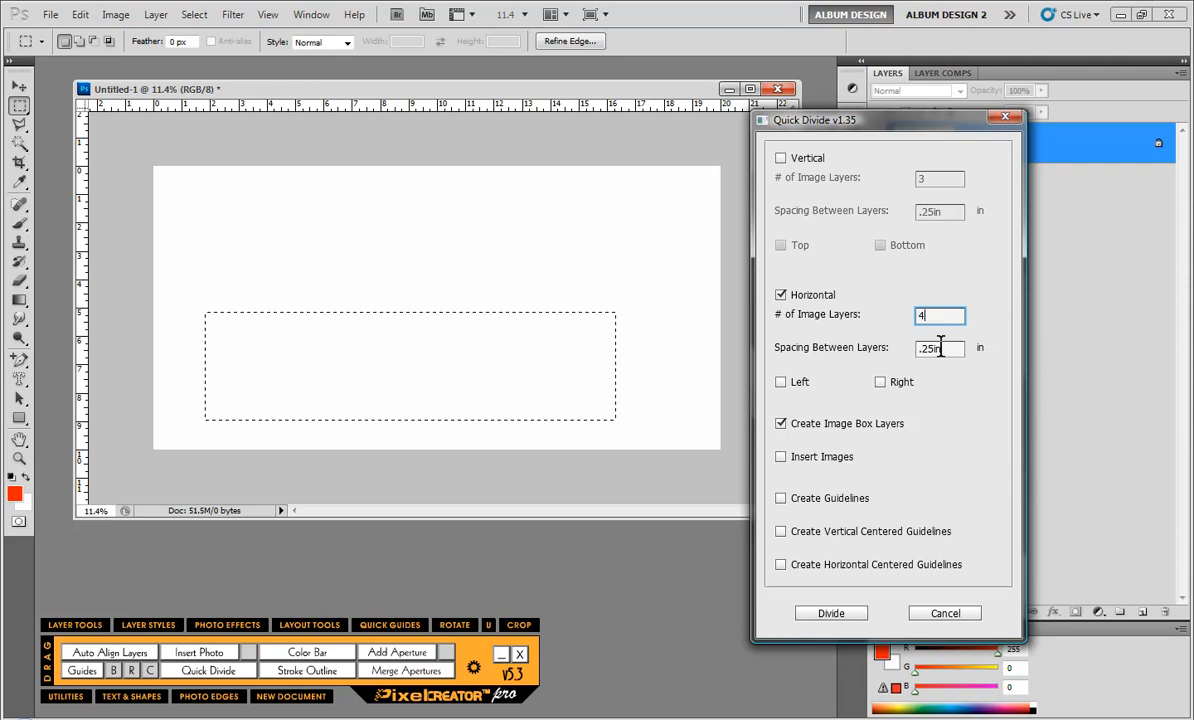
drag(942, 346, 898, 347)
text(.2)
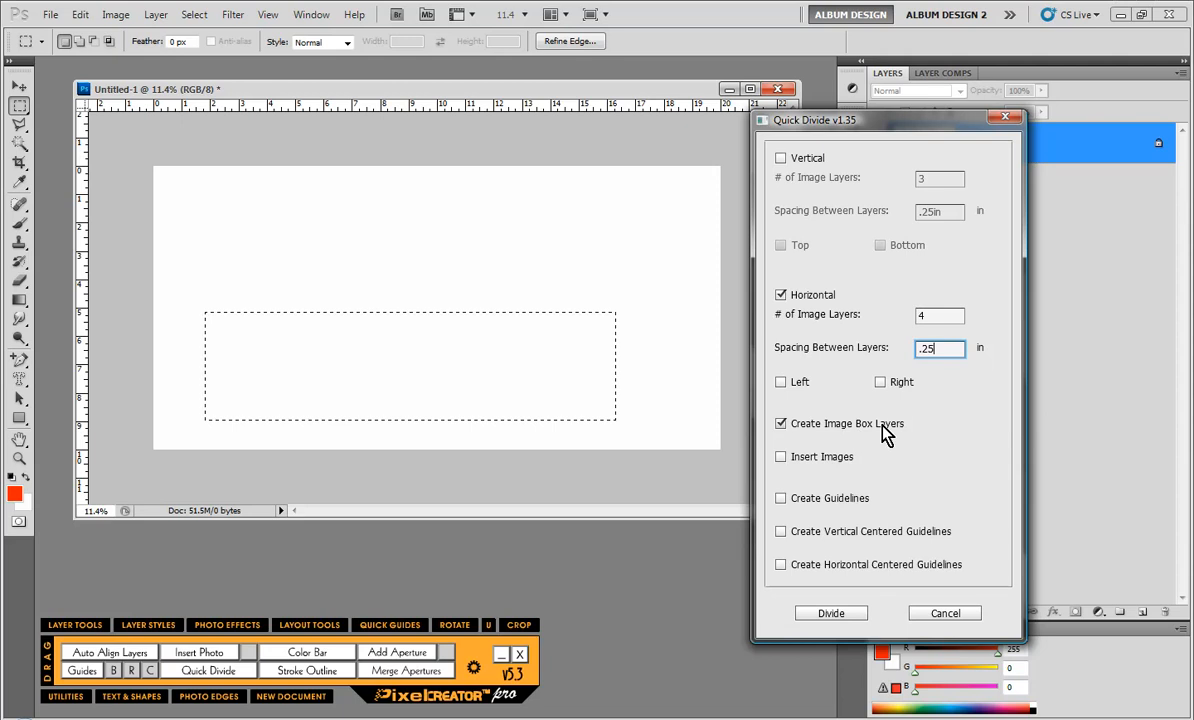
click(838, 620)
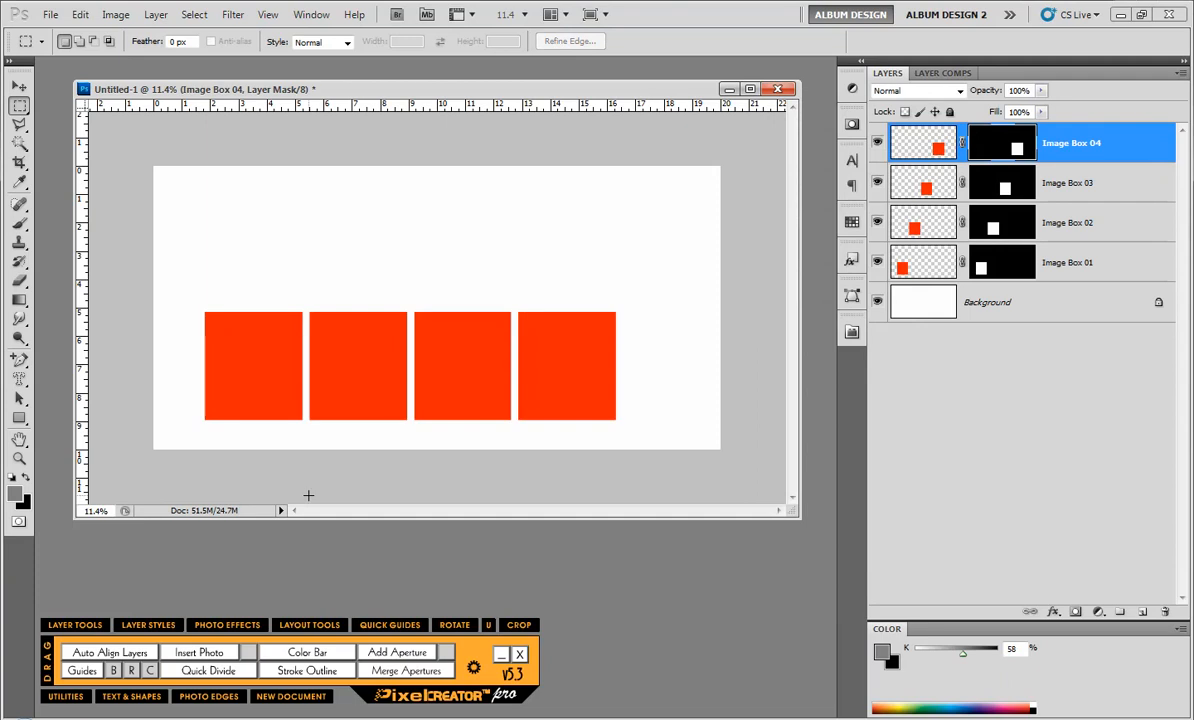
Select all four image boxes on the canvas and delete them
click(19, 87)
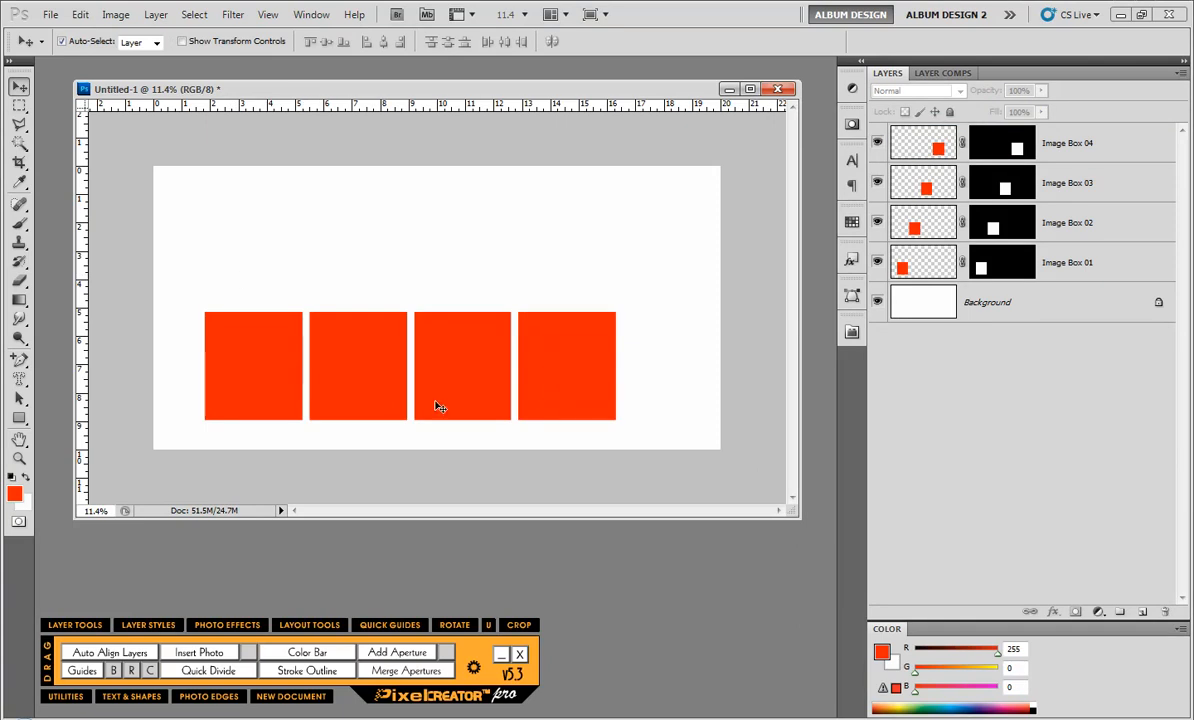
drag(257, 260, 605, 400)
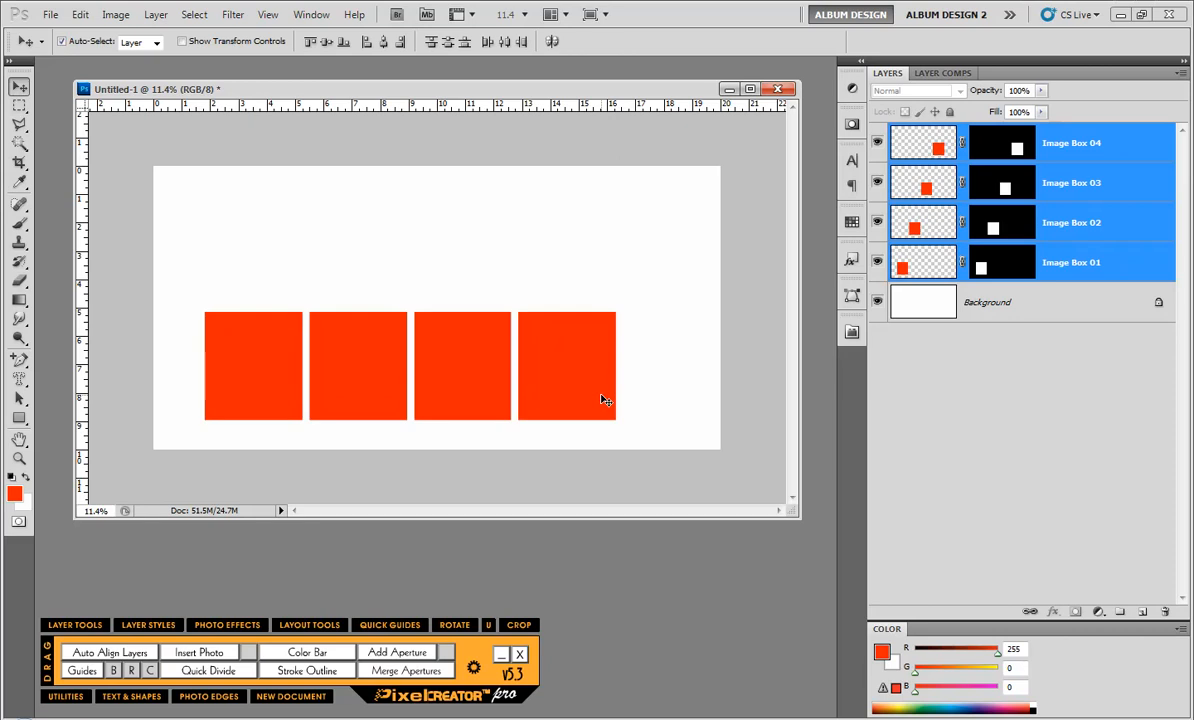
key(Delete)
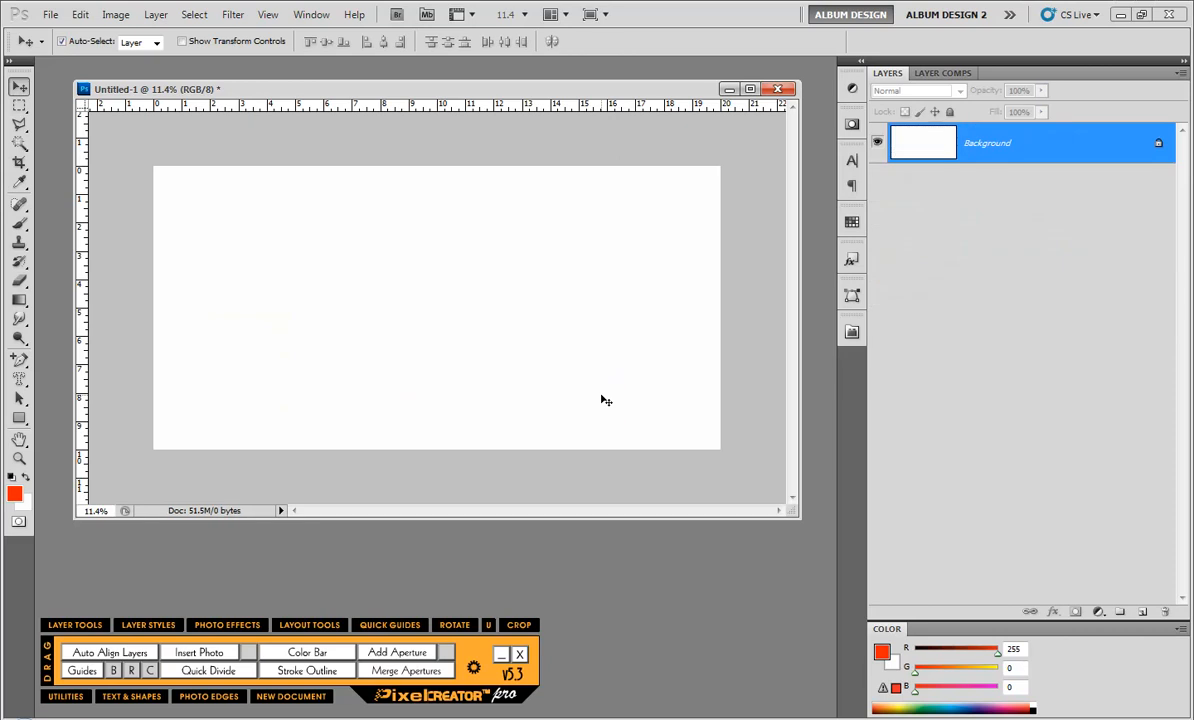
Marquee-select a roughly 8 in square area on the right half of the canvas and Quick Divide it into 3 vertical by 3 horizontal image boxes
click(20, 107)
drag(370, 386, 541, 373)
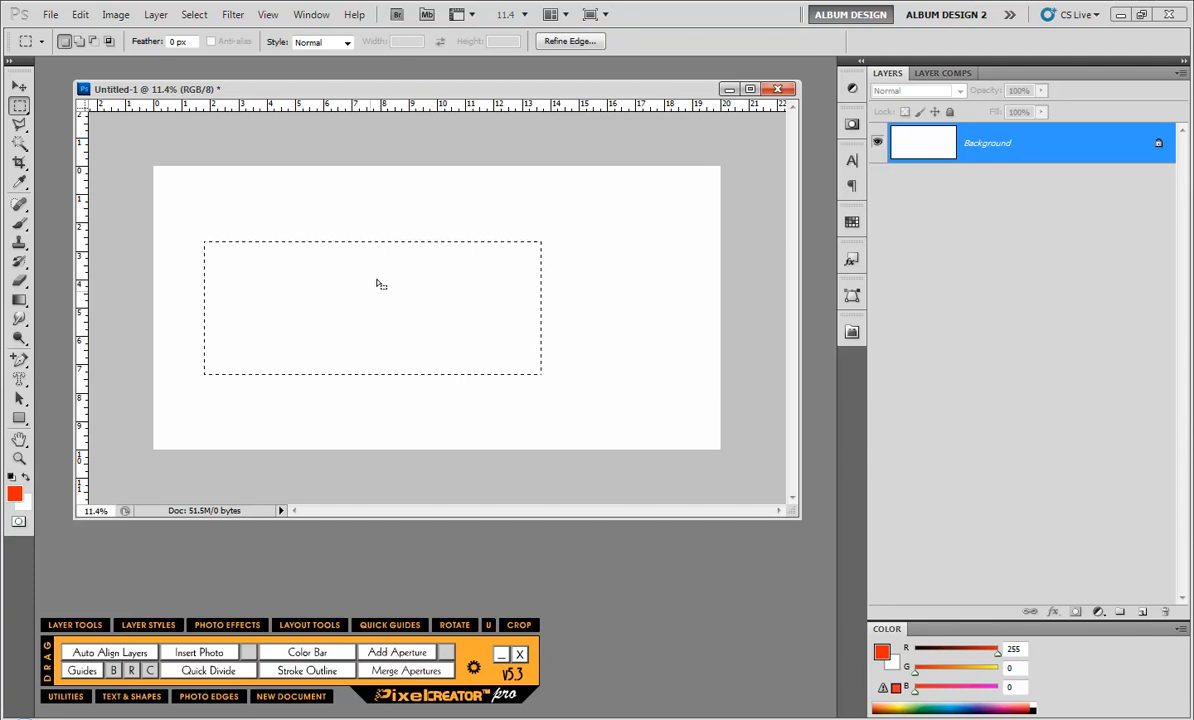
key(ctrl+d)
drag(412, 197, 629, 421)
drag(533, 317, 576, 320)
click(222, 671)
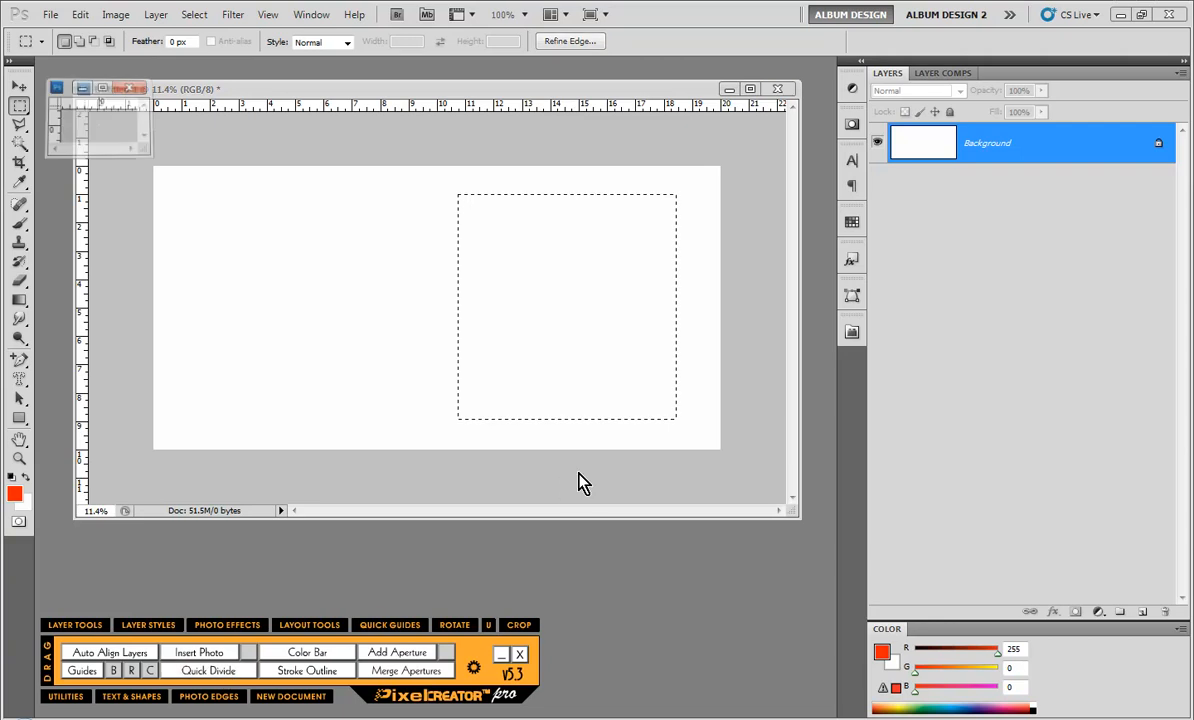
click(781, 157)
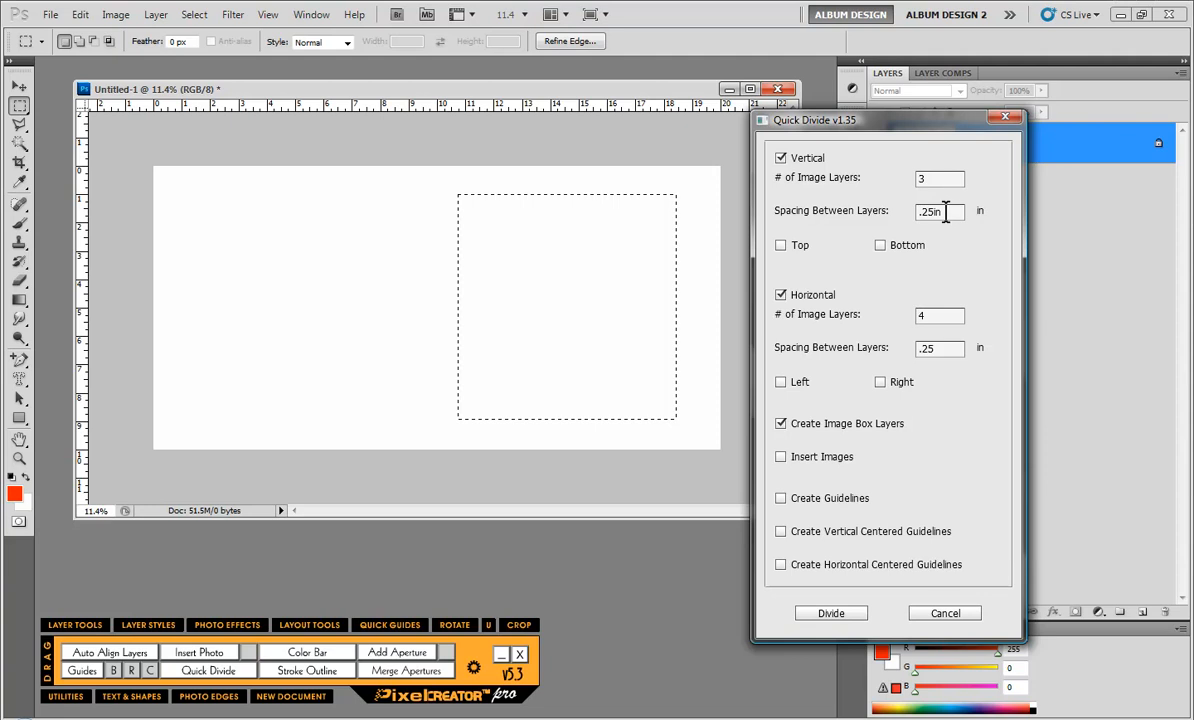
drag(935, 318, 887, 342)
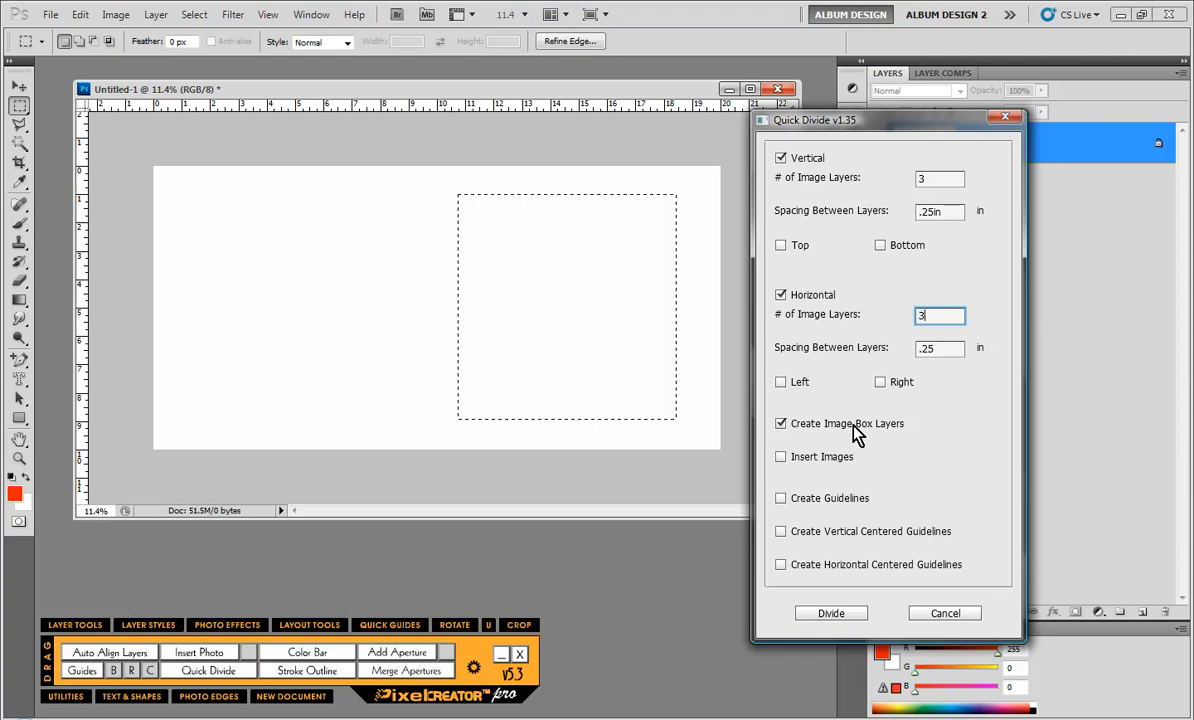
click(835, 613)
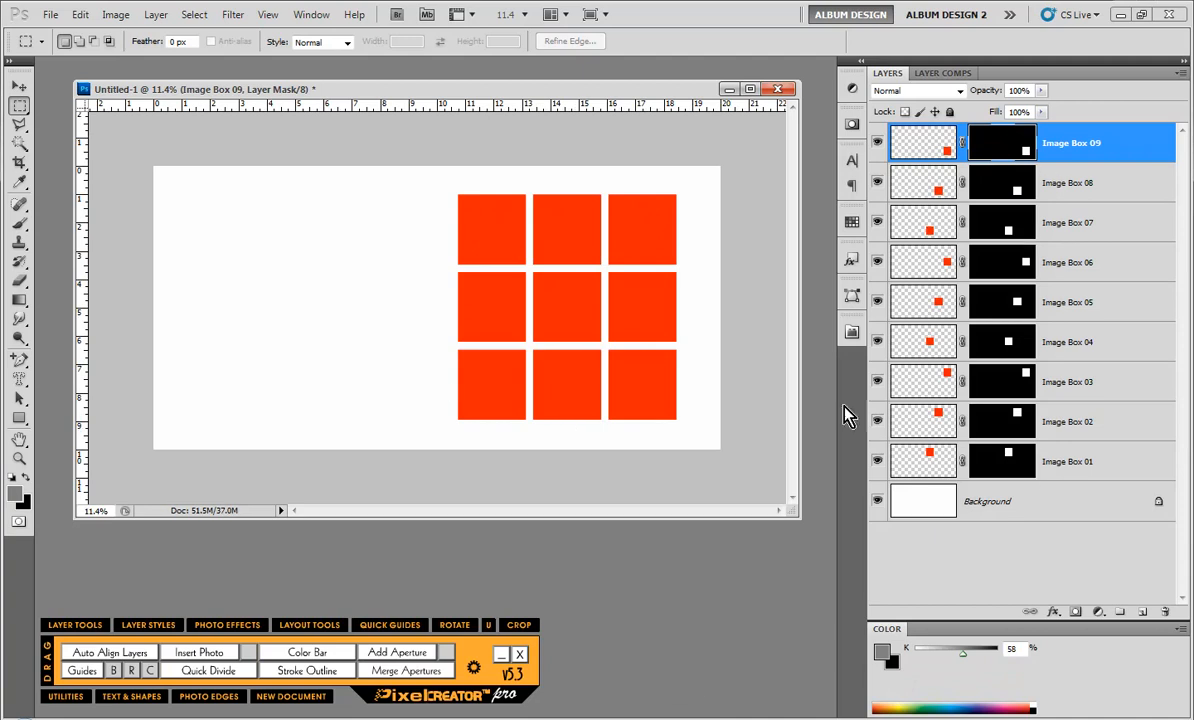
Select the whole three-by-three grid of image boxes and delete it
click(20, 87)
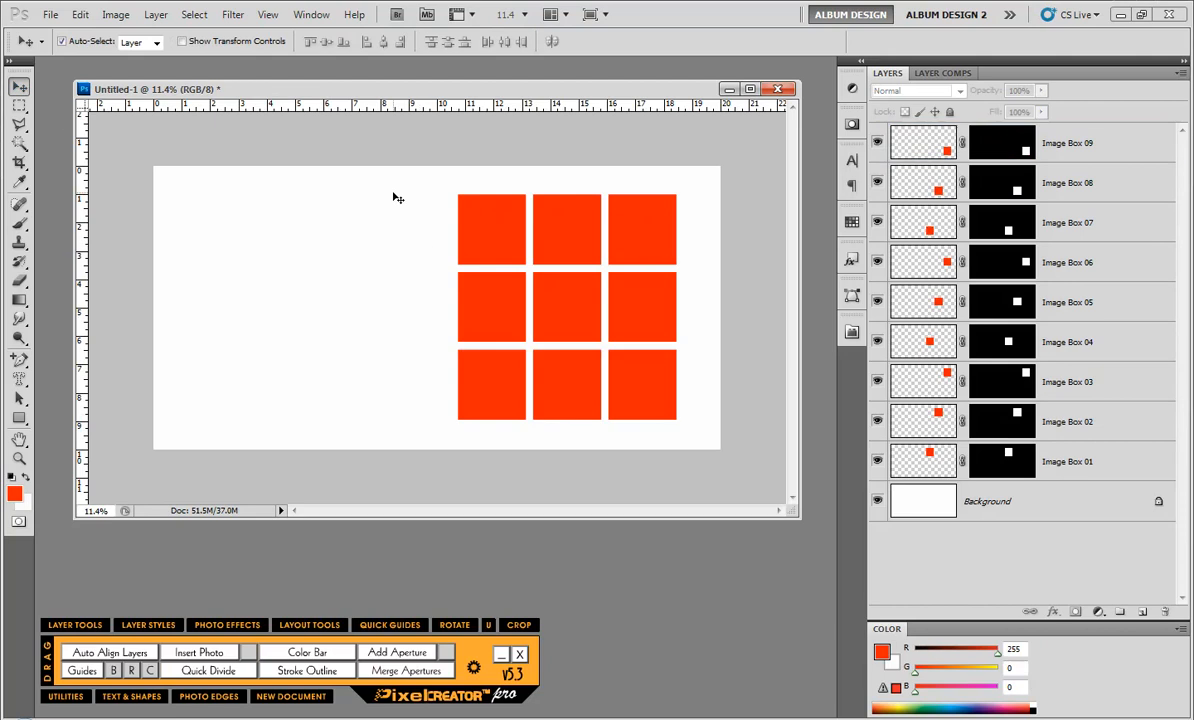
drag(393, 192, 631, 383)
key(Delete)
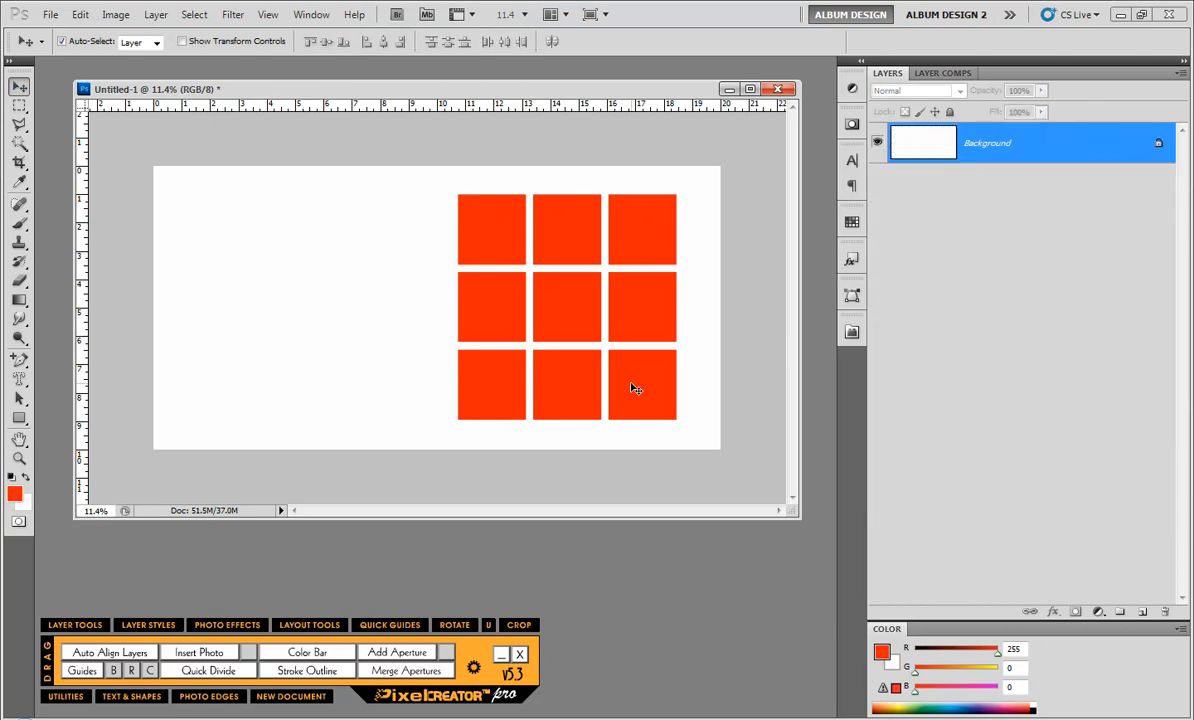
Marquee-select an area about 7.5 by 8 in on the right half and Quick Divide it into a 3 by 3 grid with guidelines created
click(19, 105)
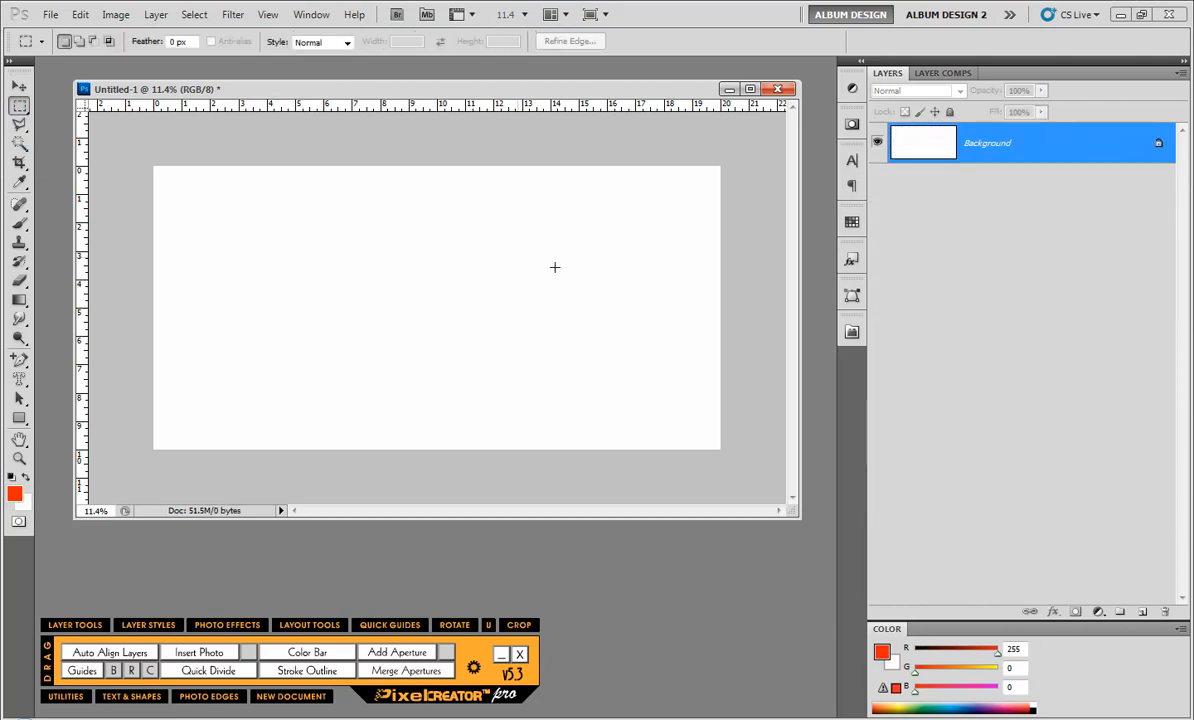
drag(475, 193, 687, 418)
drag(646, 364, 639, 368)
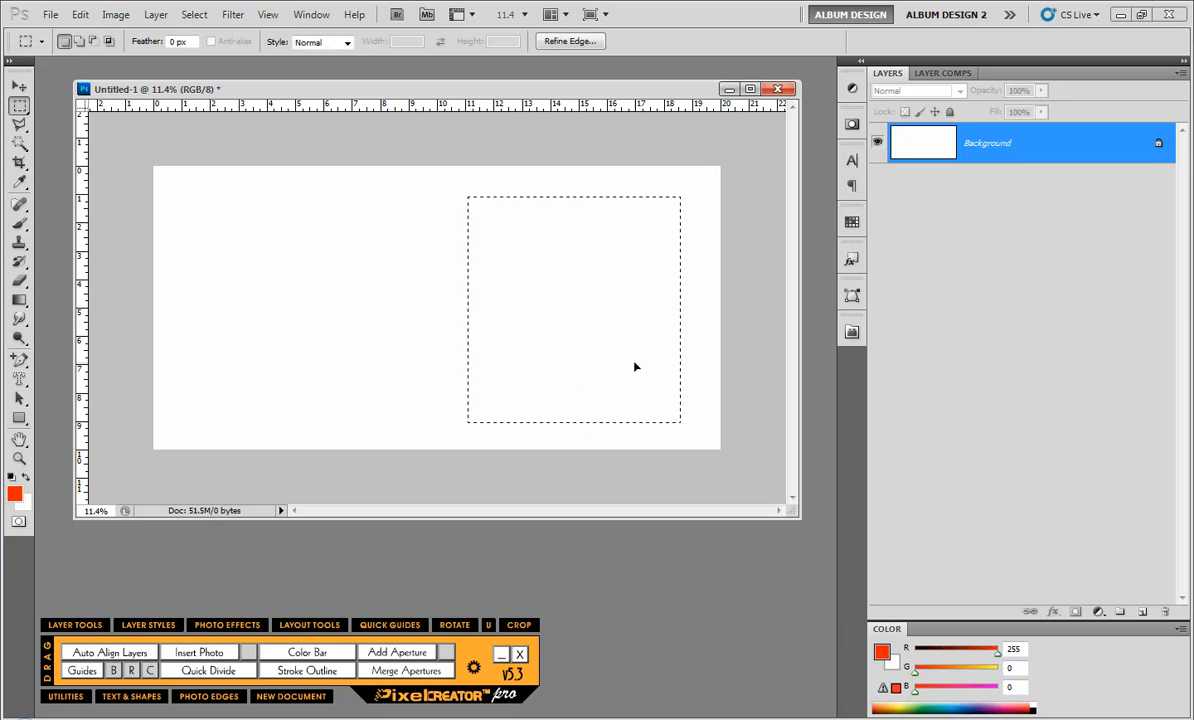
click(231, 676)
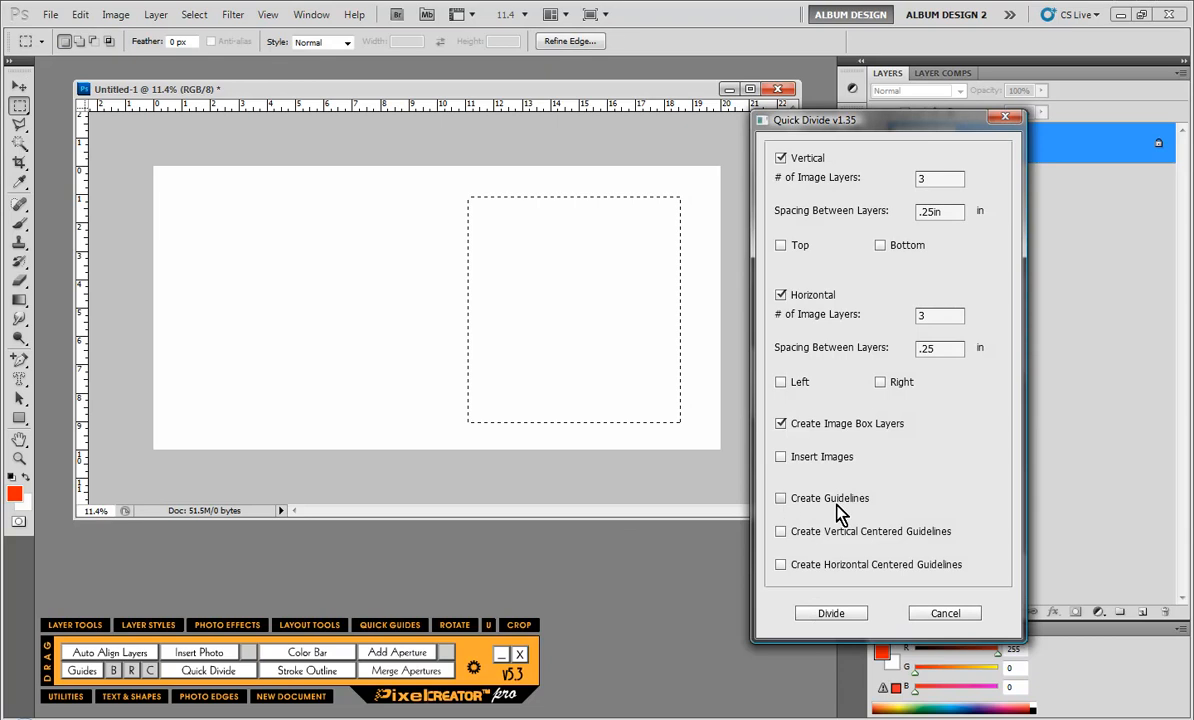
click(782, 499)
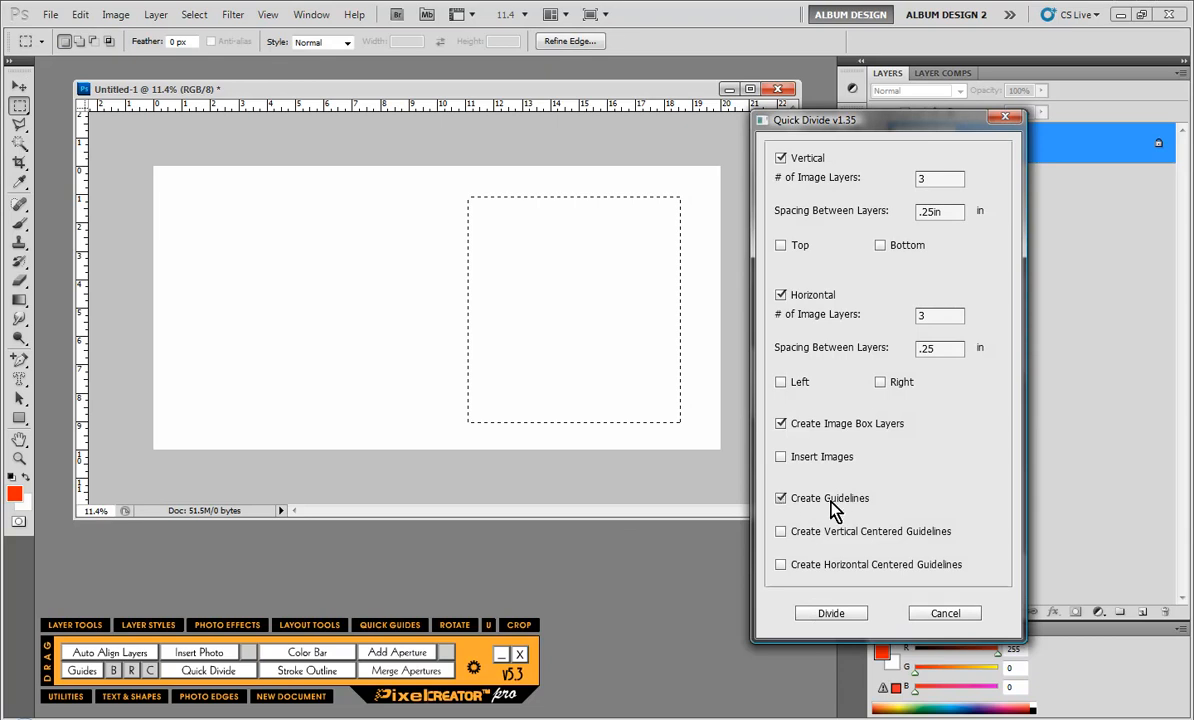
click(846, 614)
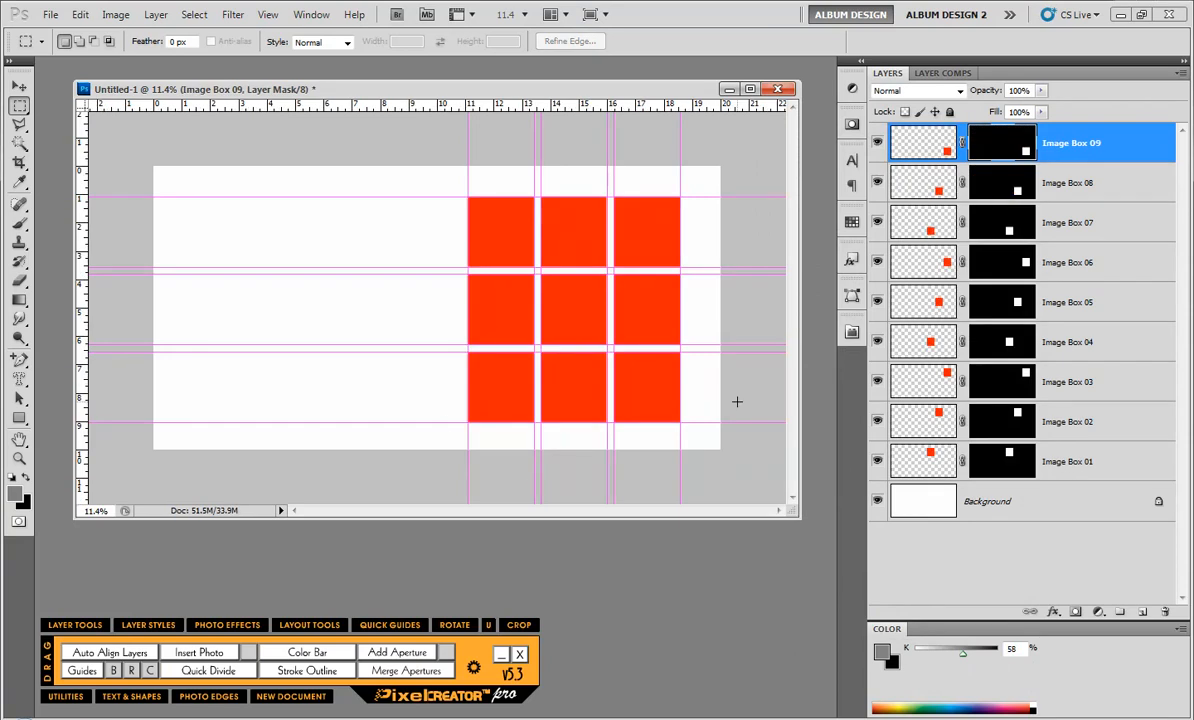
Delete the top-middle, centre and middle-right image boxes from the grid
click(19, 87)
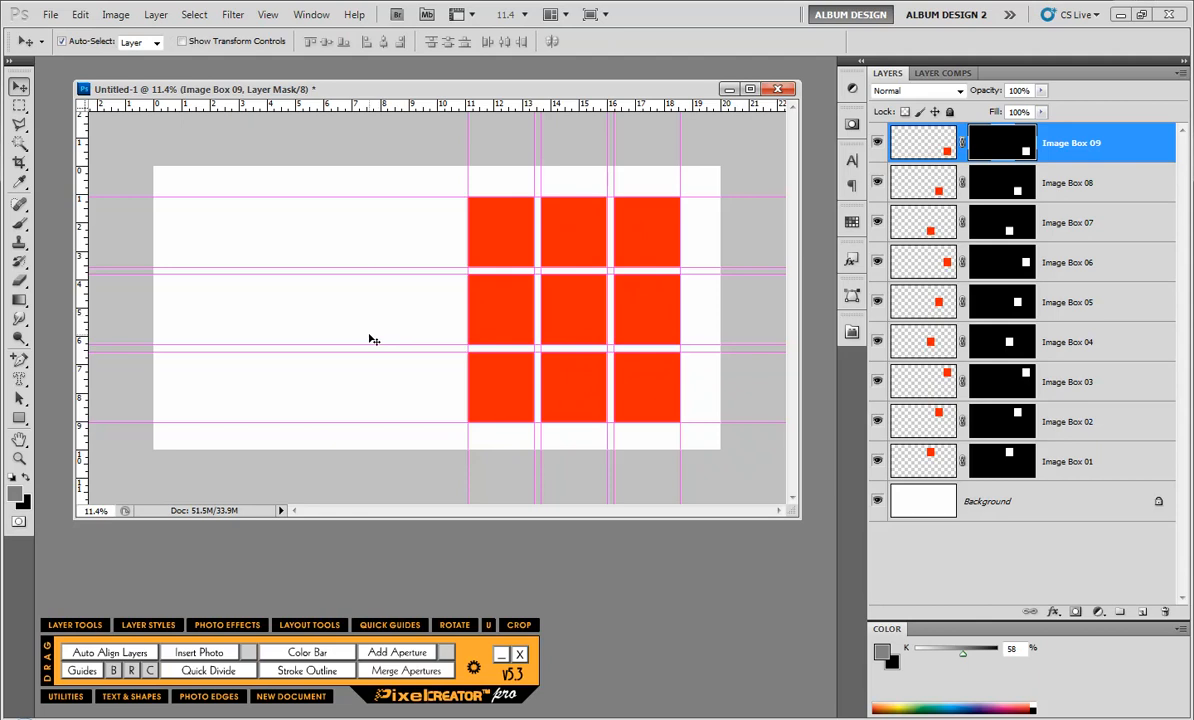
click(578, 244)
key(Delete)
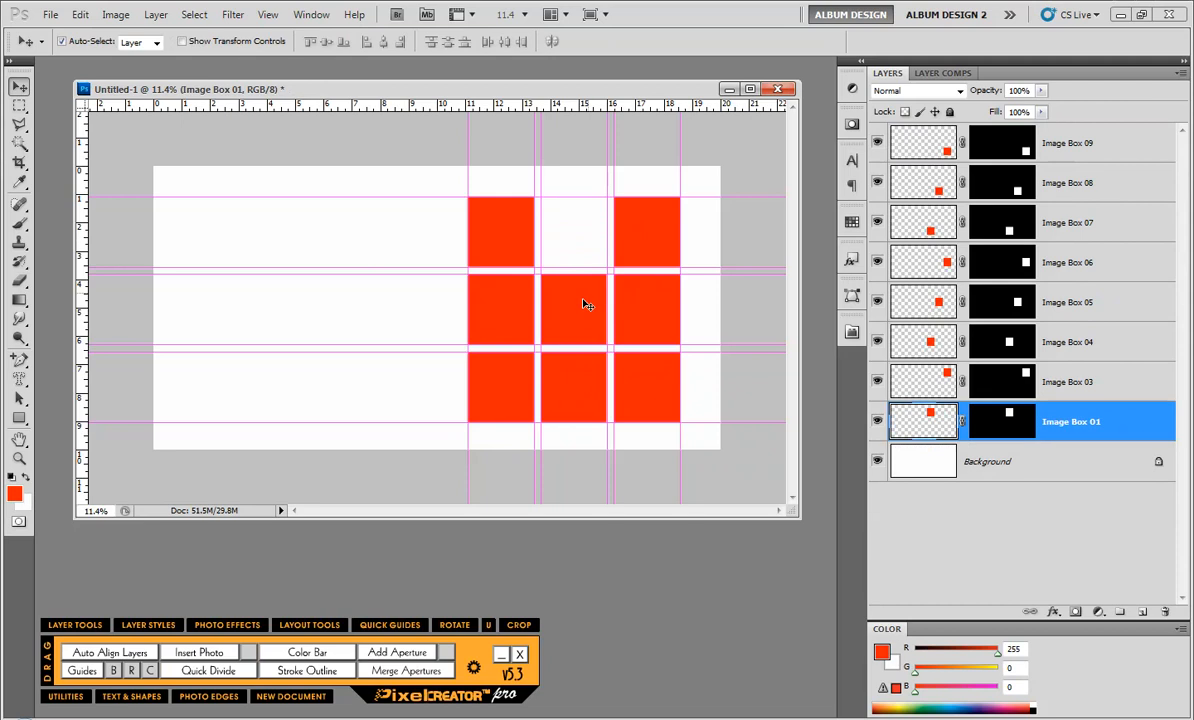
click(600, 301)
key(Delete)
click(632, 307)
key(Delete)
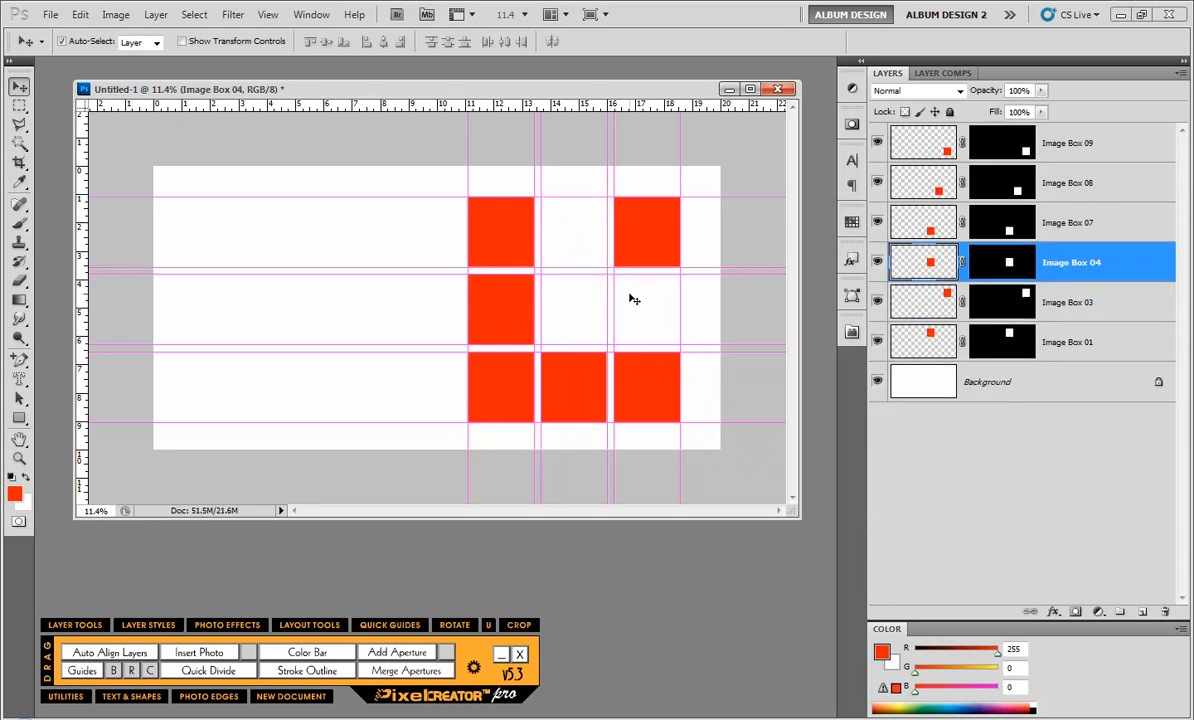
Free-transform the top-right image box to fill the empty two-by-two space, snapping its lower-left corner to the guides
click(628, 248)
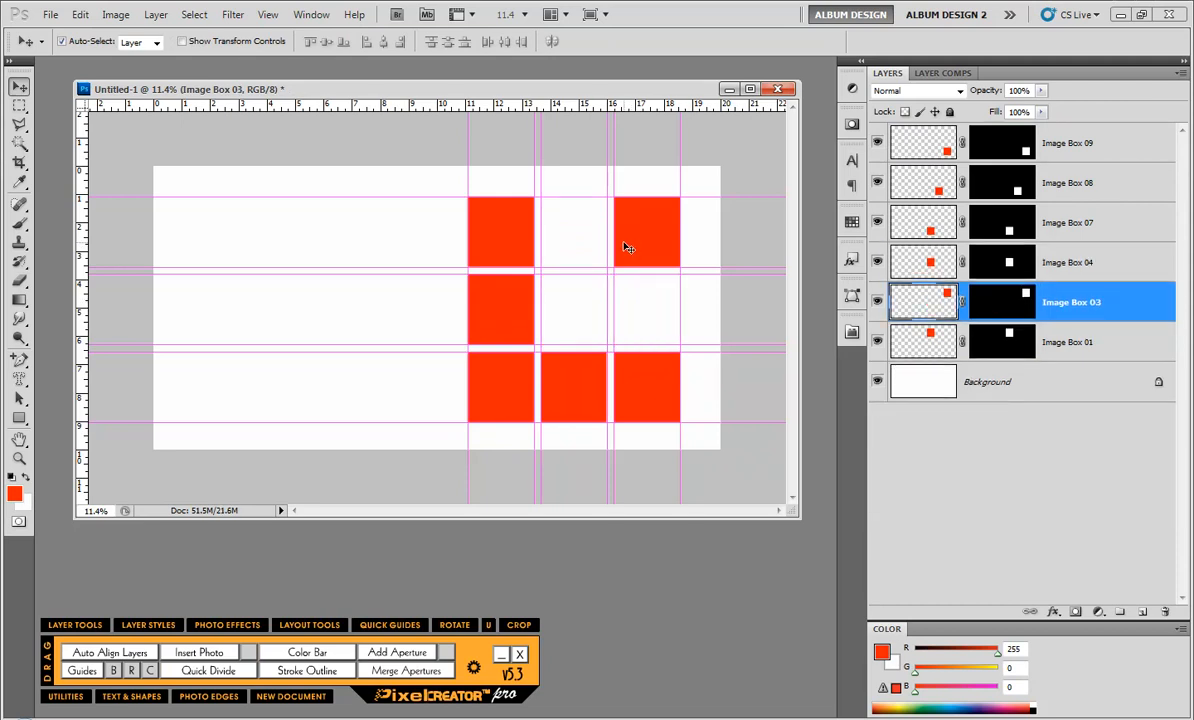
key(ctrl+t)
drag(614, 266, 541, 337)
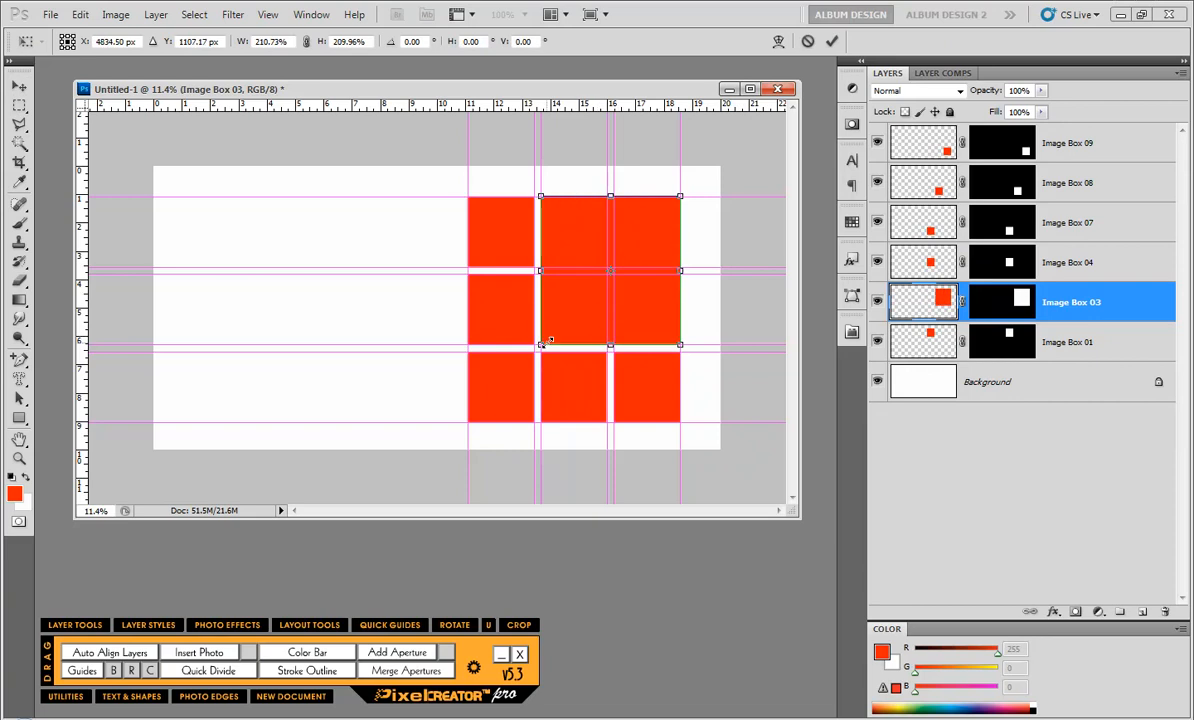
key(Return)
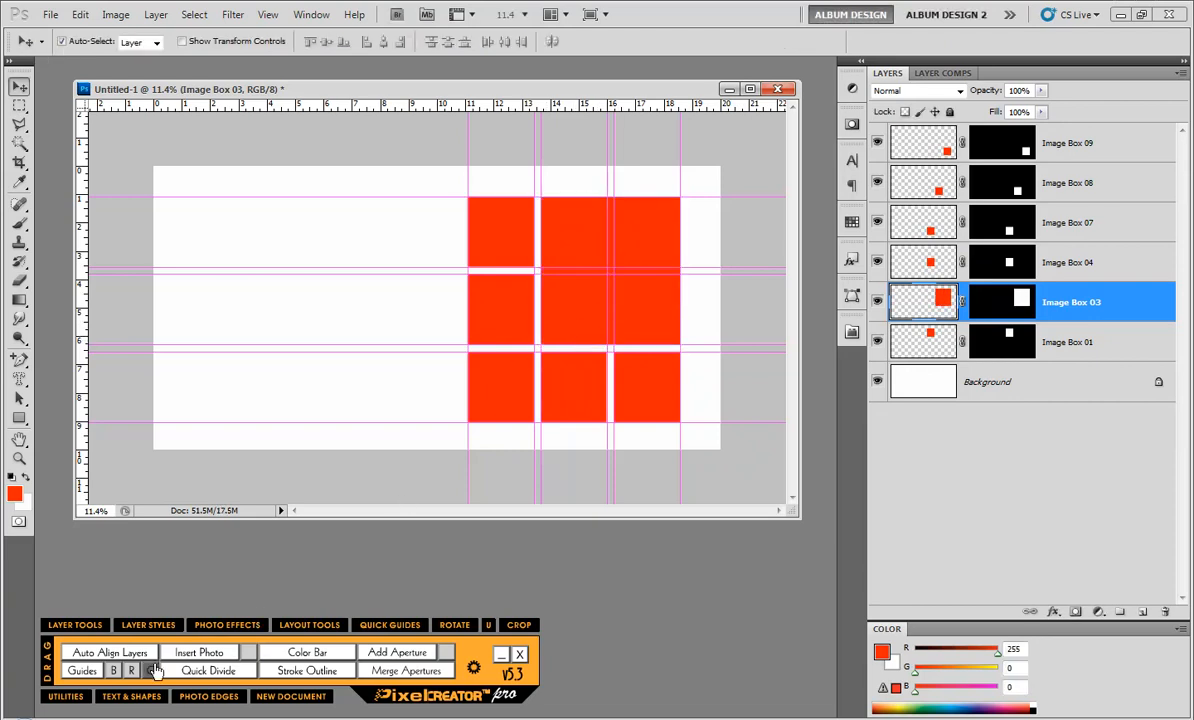
Clear the guides and delete all remaining image boxes from the canvas
click(151, 672)
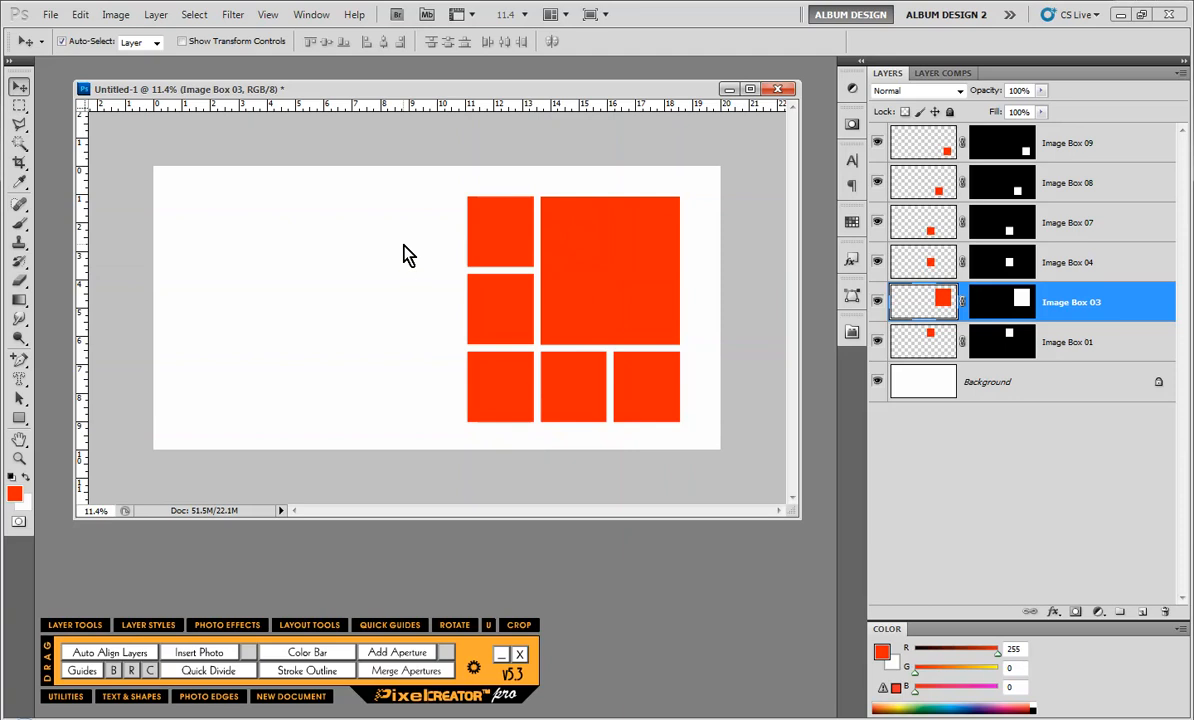
drag(388, 214, 636, 390)
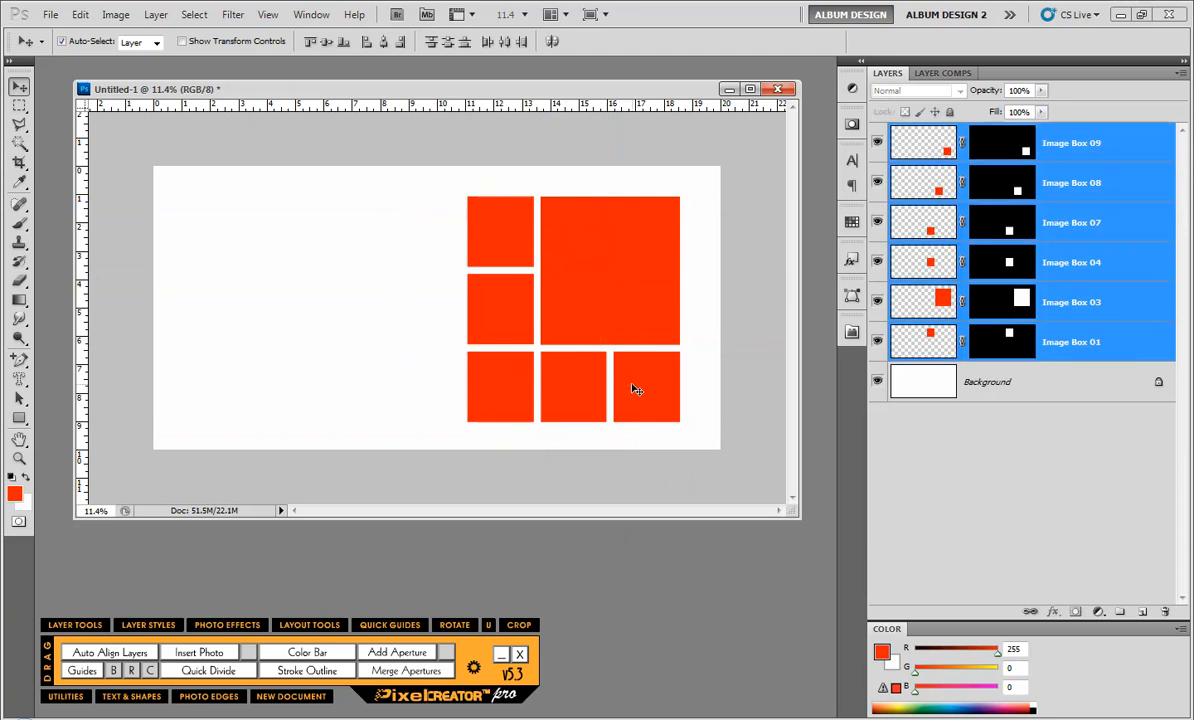
key(Delete)
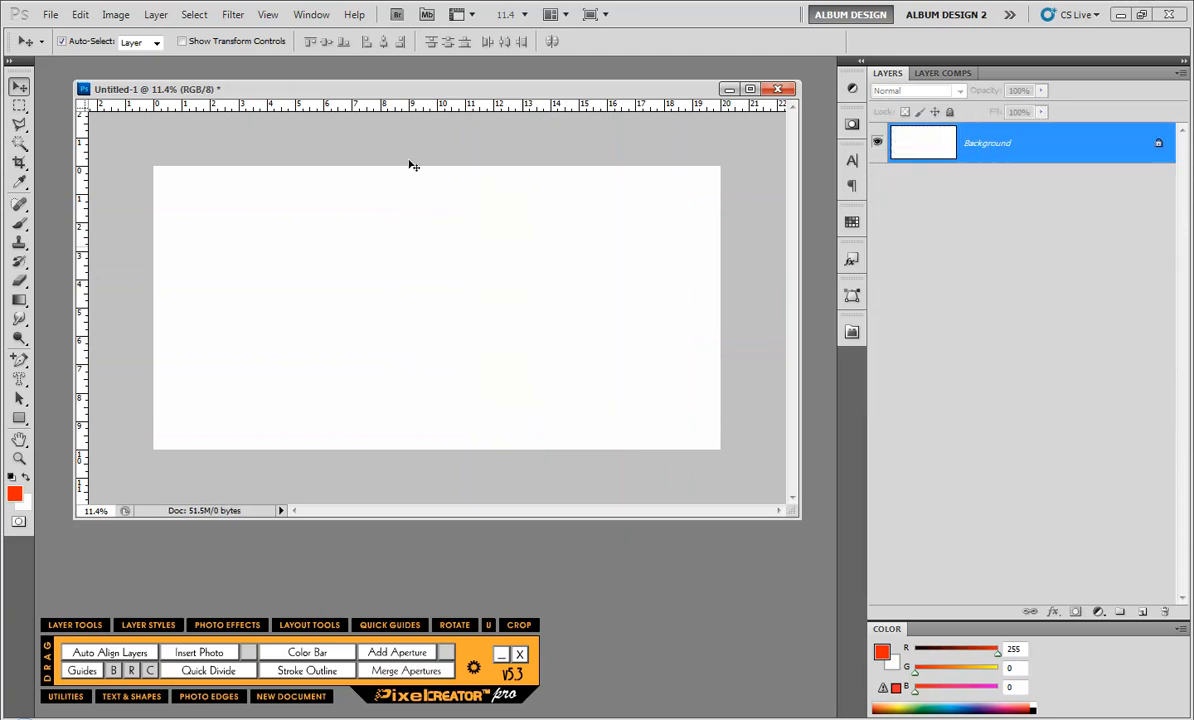
click(20, 104)
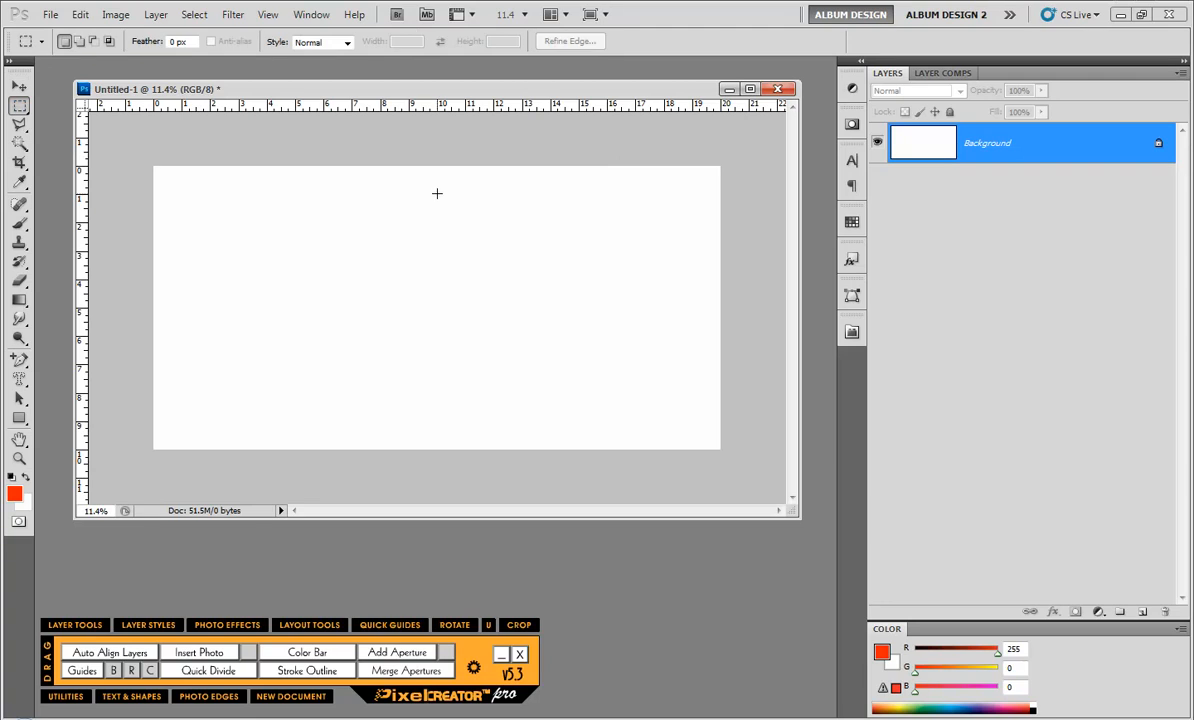
drag(548, 303, 672, 424)
click(229, 668)
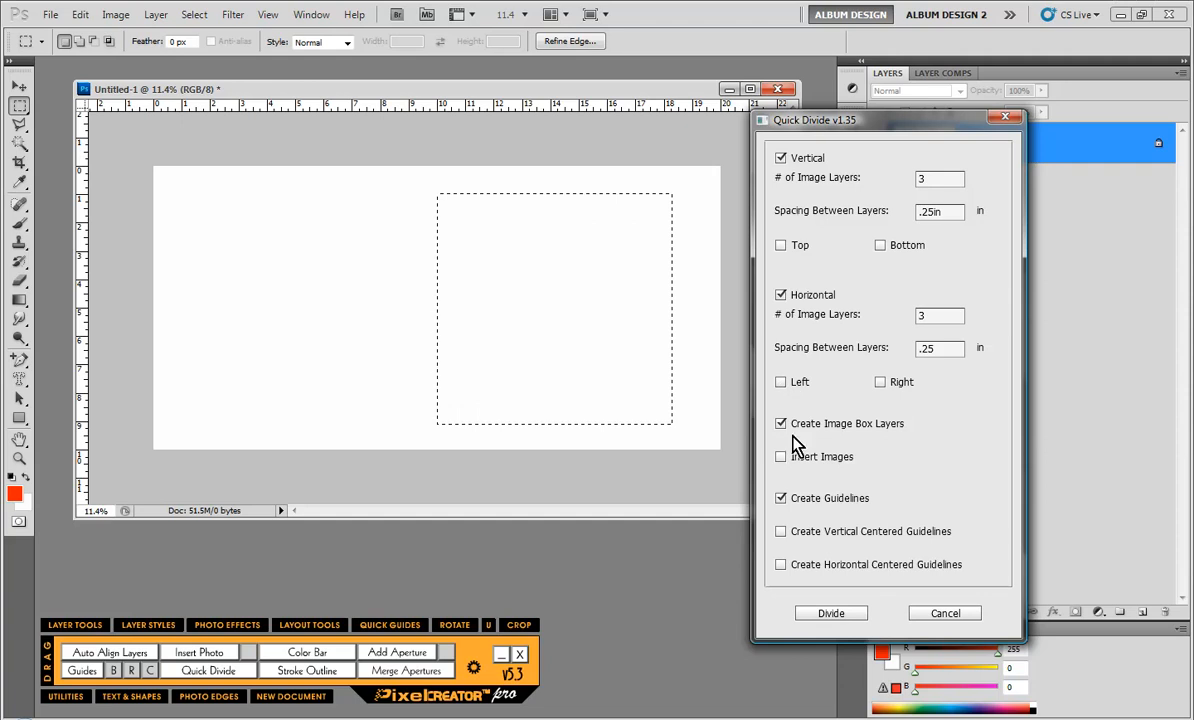
click(945, 614)
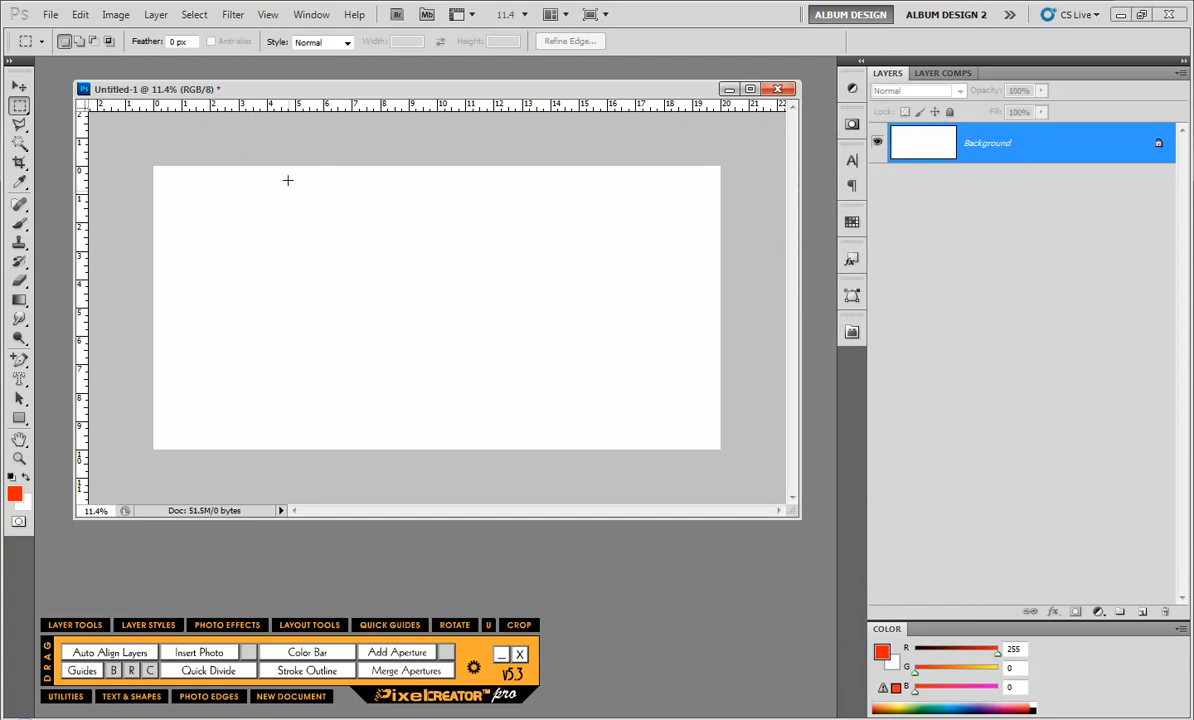
Marquee-select a full-height vertical strip about 4.7 in wide on the left half of the canvas and add it as an aperture
drag(225, 151, 349, 479)
click(415, 655)
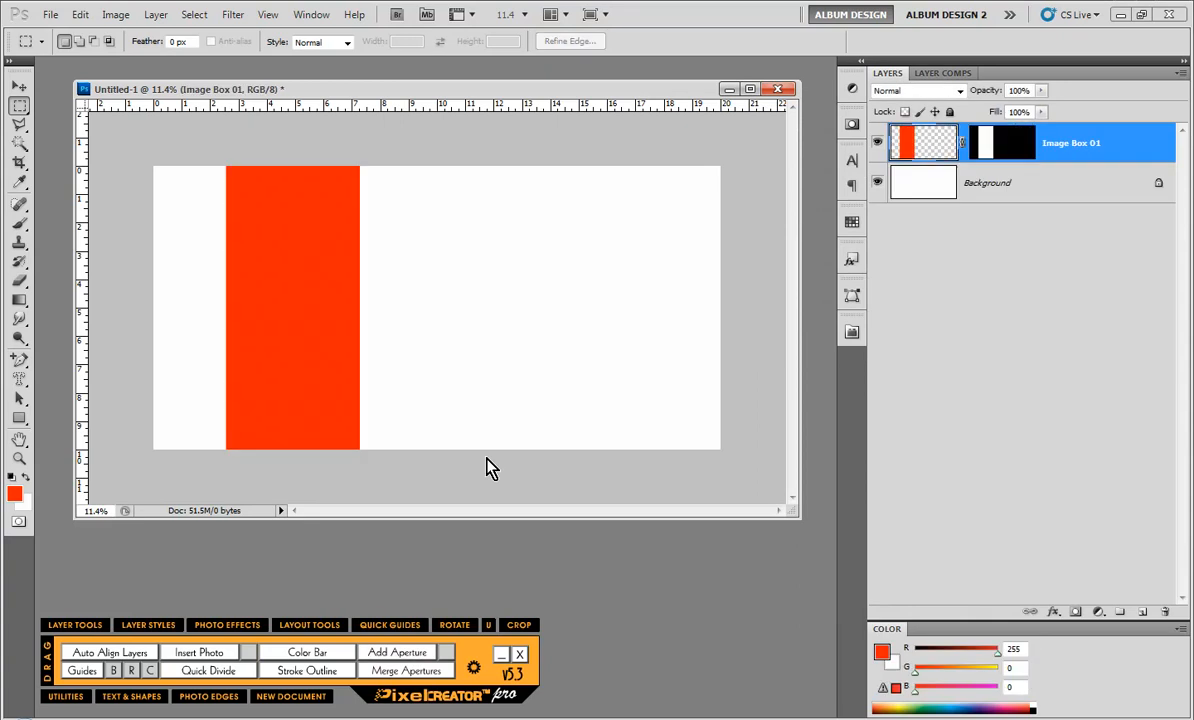
Add a guide along the red strip's right edge and marquee-select a full-height area about 4.4 in wide starting at it
click(394, 631)
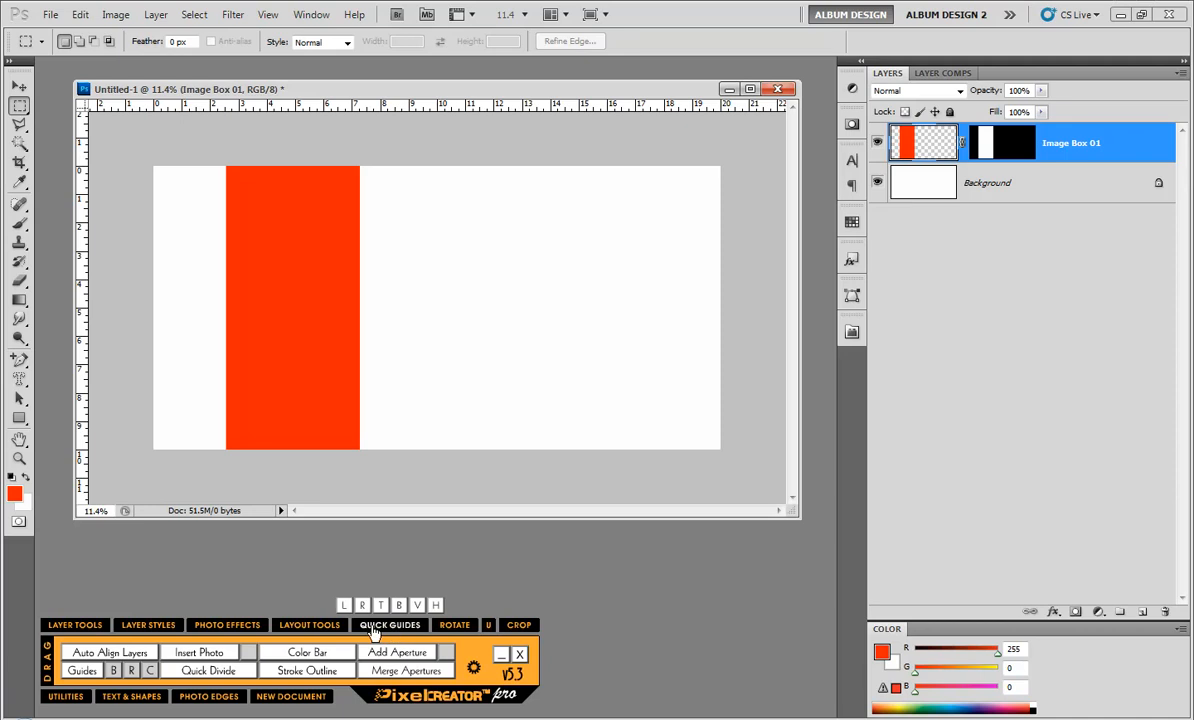
click(363, 607)
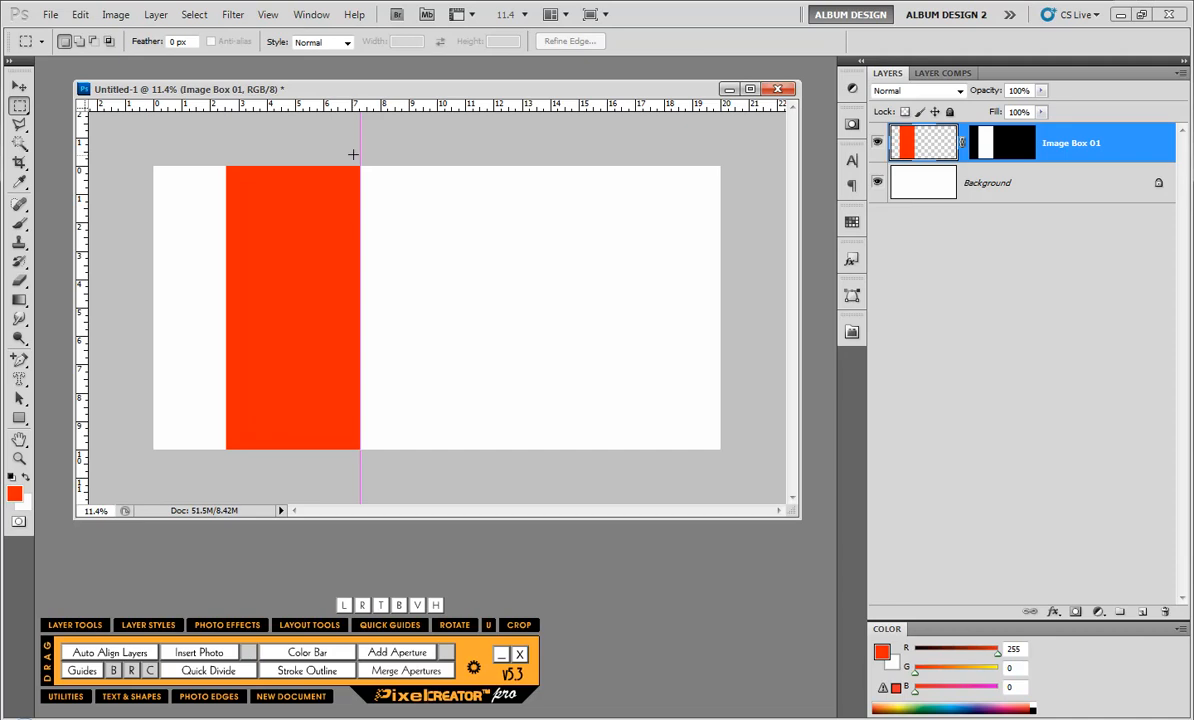
drag(359, 150, 444, 379)
drag(476, 480, 482, 480)
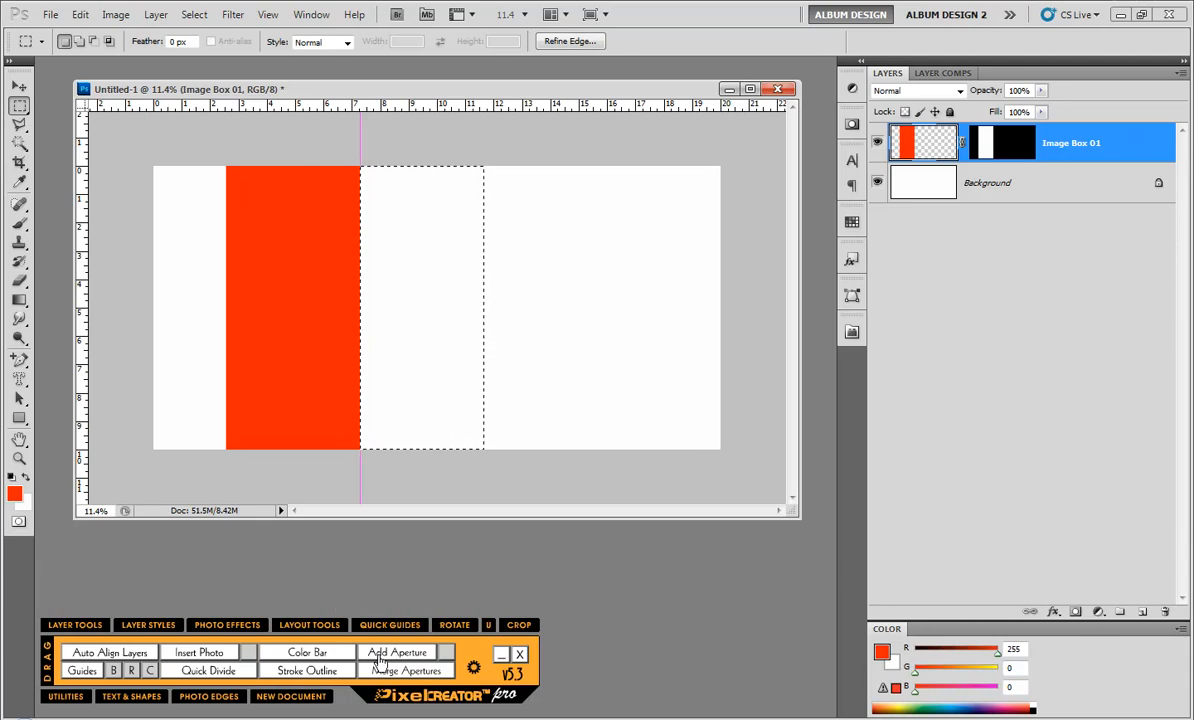
Quick Divide the selection into 3 vertical by 1 horizontal image boxes with .25 in spacing, including spacing on the Left
click(207, 671)
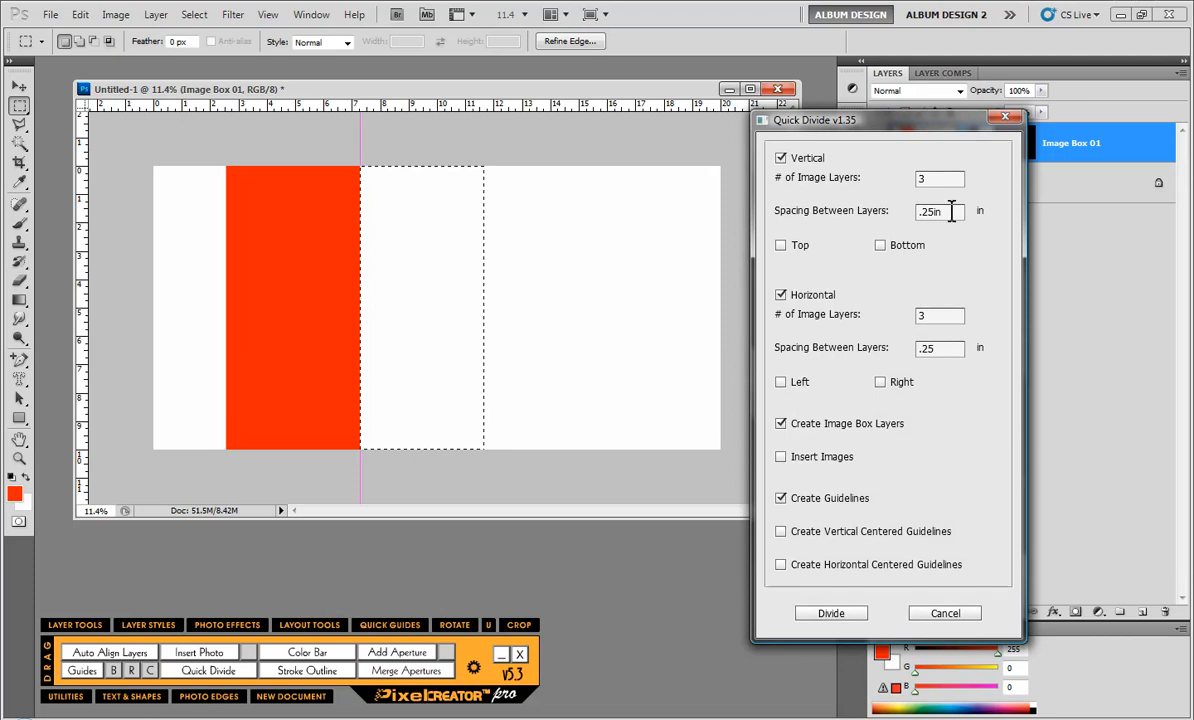
click(920, 316)
double_click(908, 318)
click(784, 386)
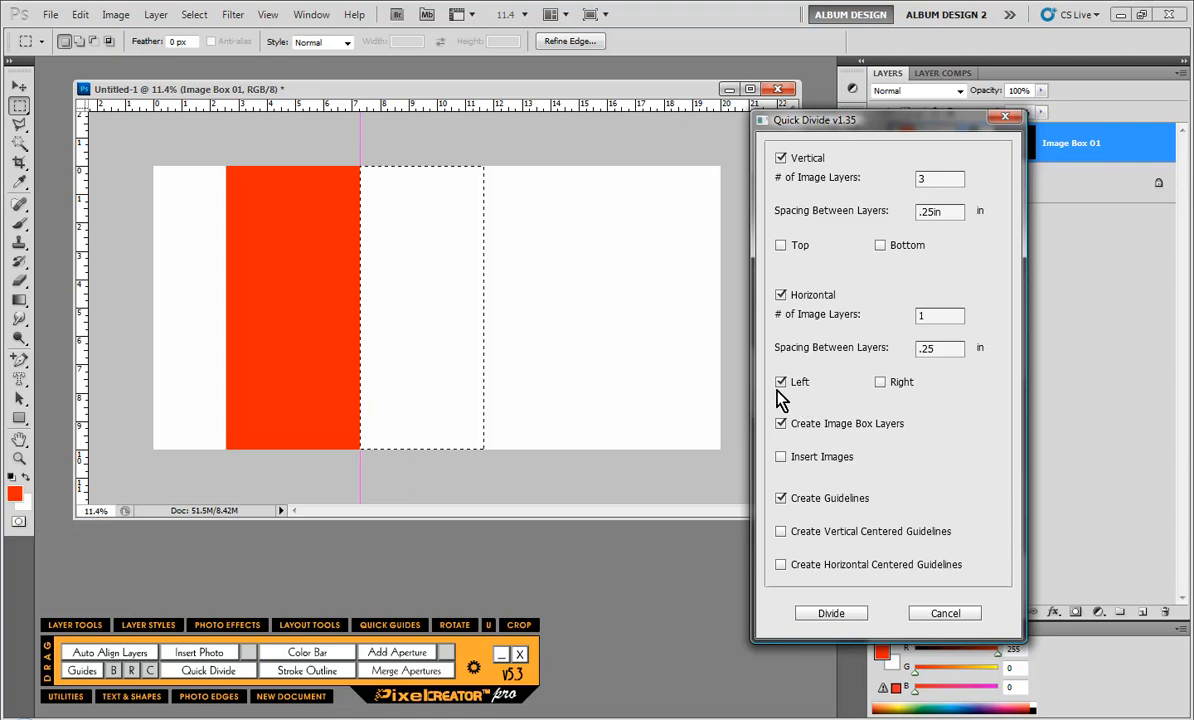
click(833, 614)
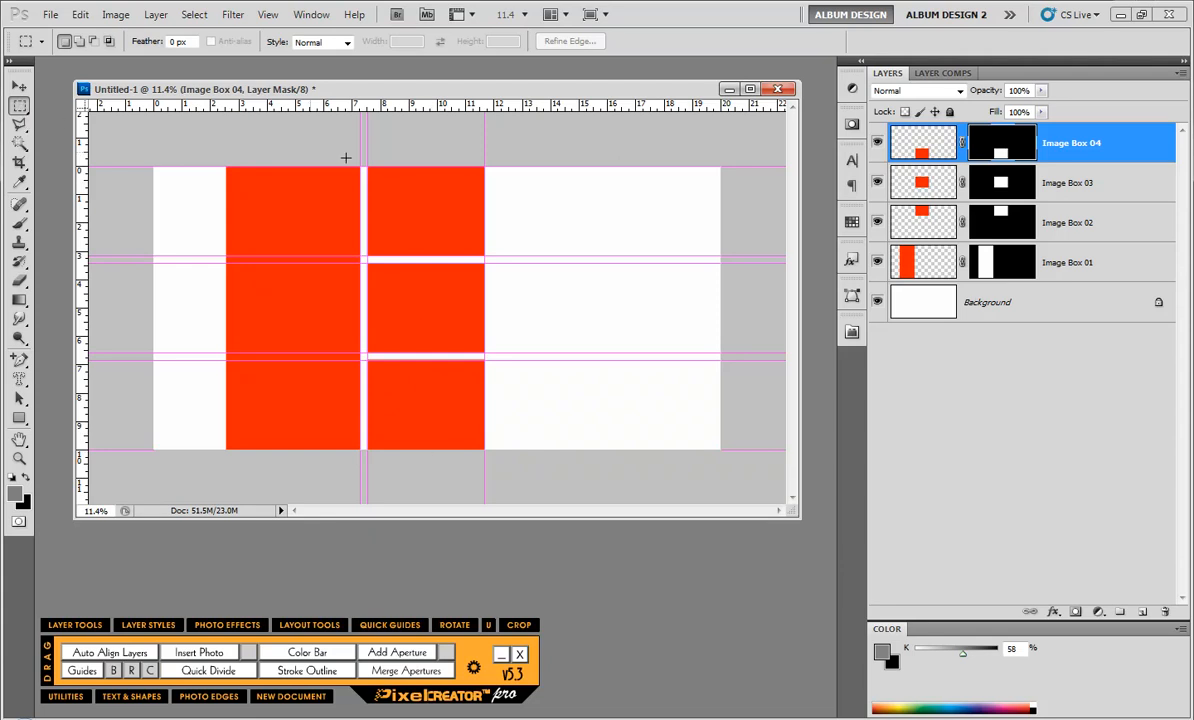
Marquee-select a square about 3.2 in wide on the upper small box, add a guide at its right edge and deselect
drag(368, 167, 426, 226)
drag(427, 230, 458, 255)
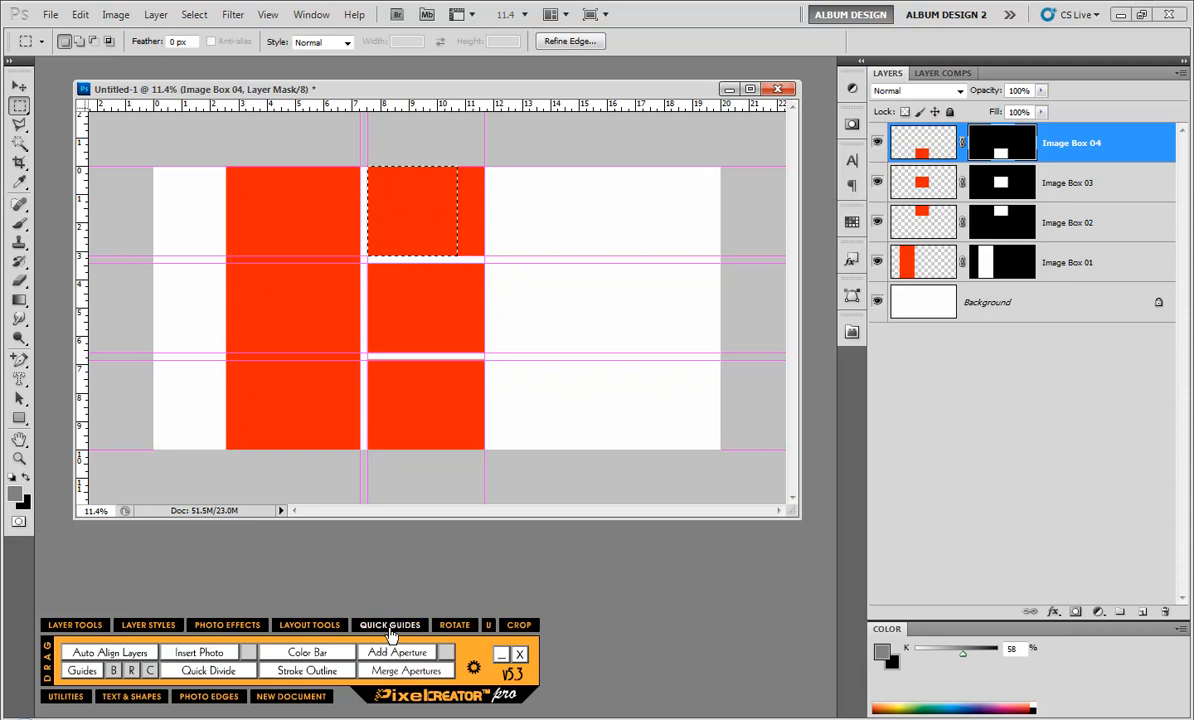
click(390, 628)
click(362, 606)
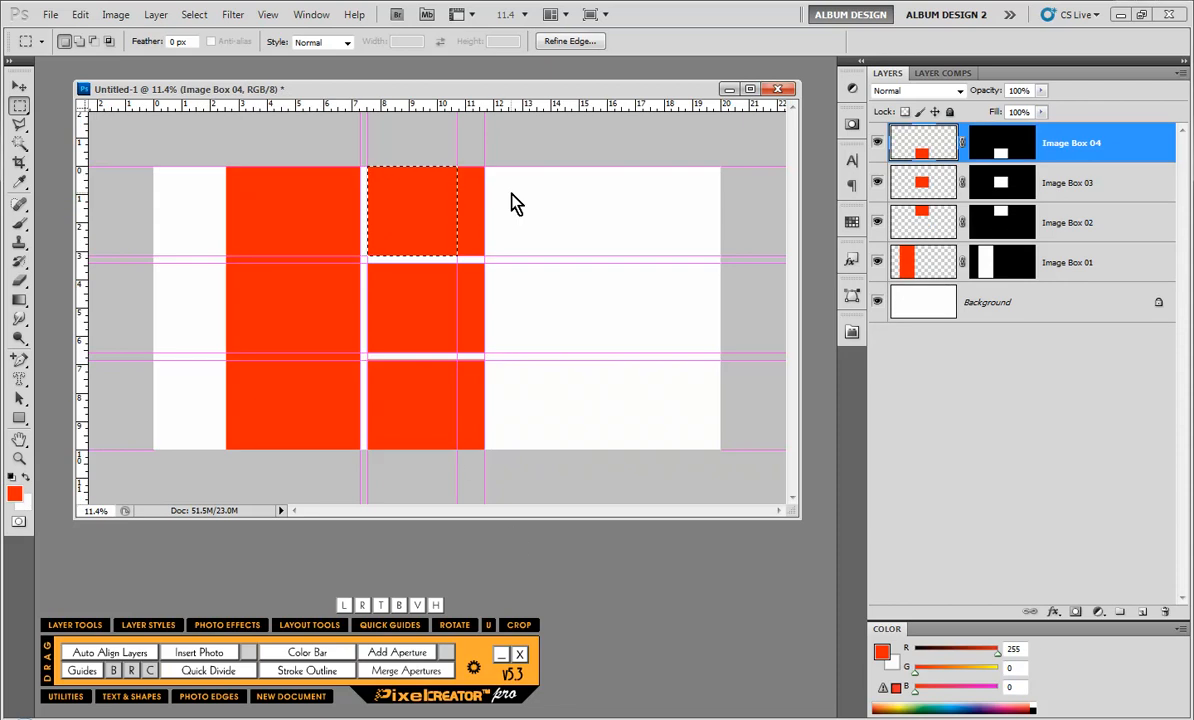
key(ctrl+d)
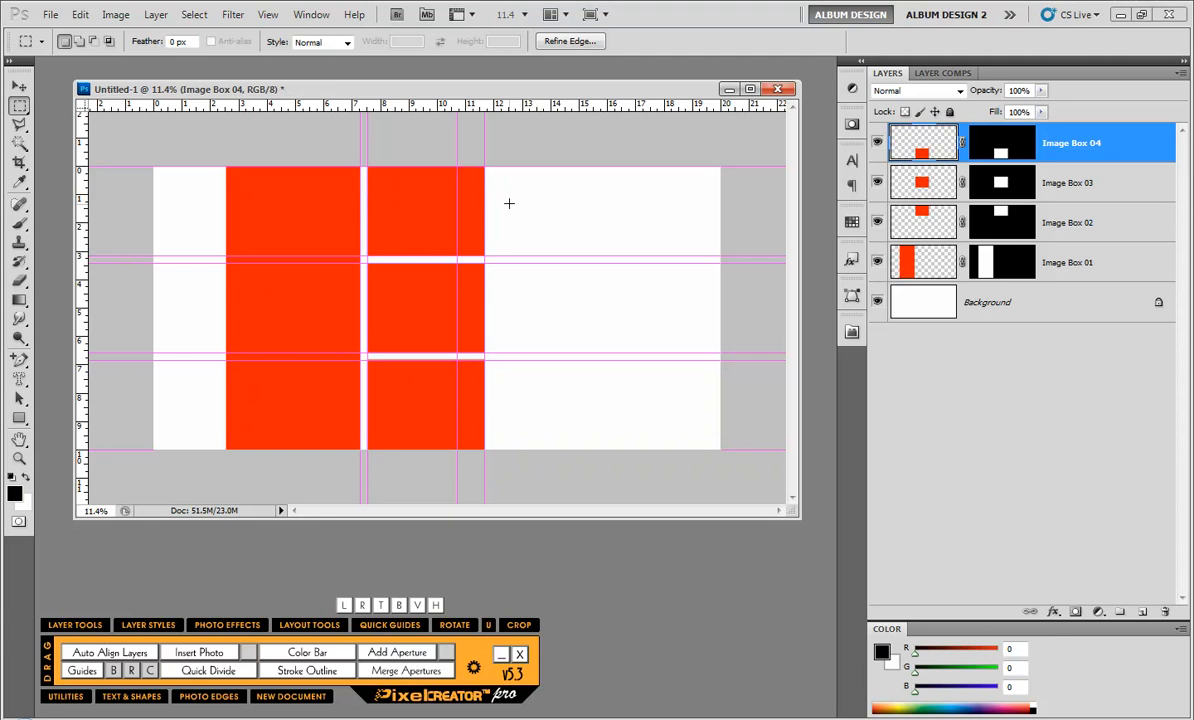
Select the three small image boxes and free-transform their right edge inward to the new guide, making them square
click(19, 86)
drag(575, 186, 461, 413)
key(ctrl+t)
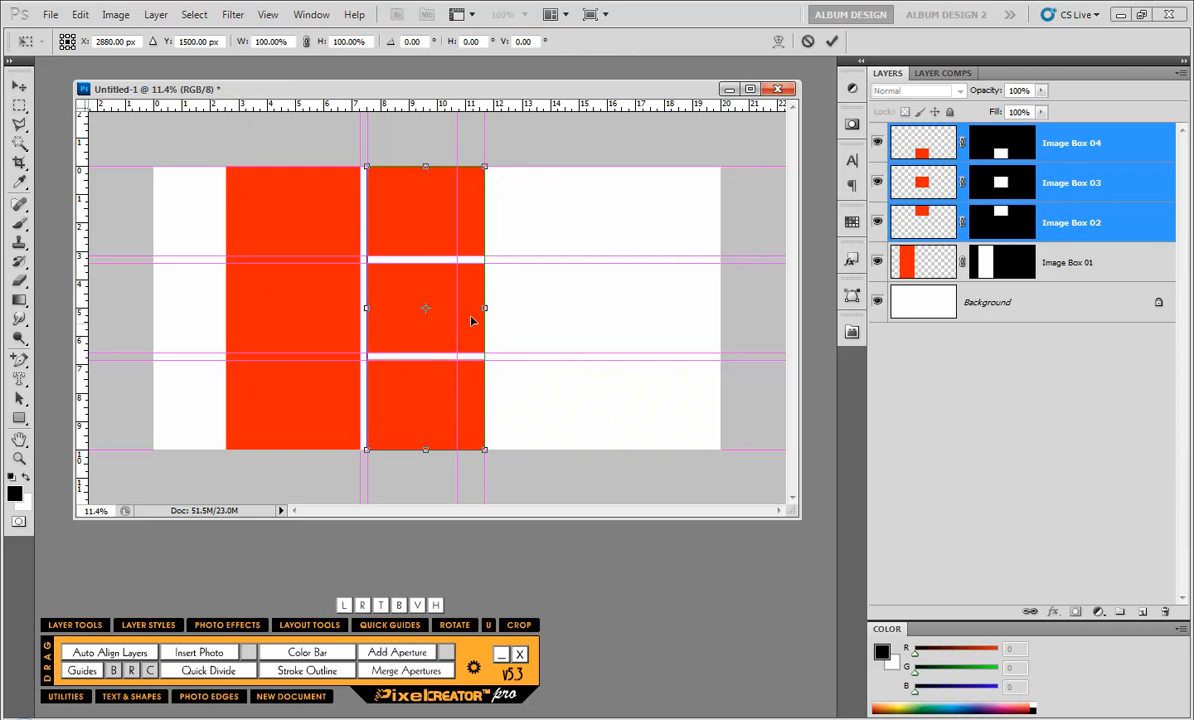
drag(482, 308, 450, 312)
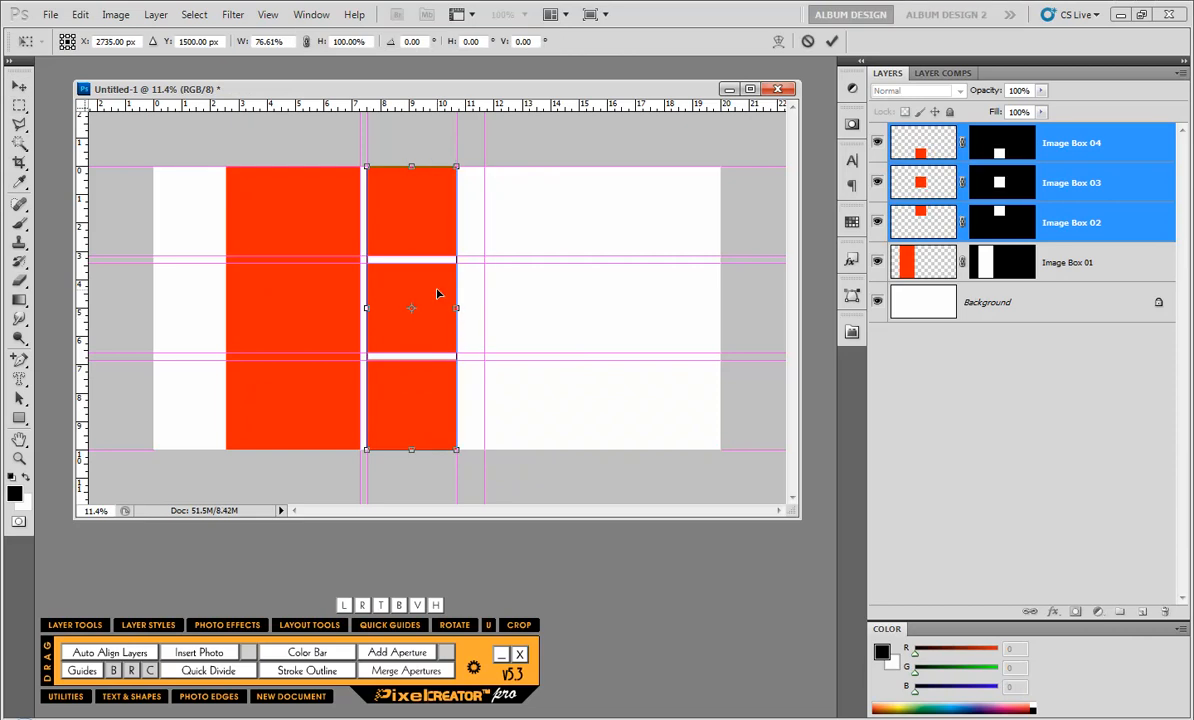
key(Return)
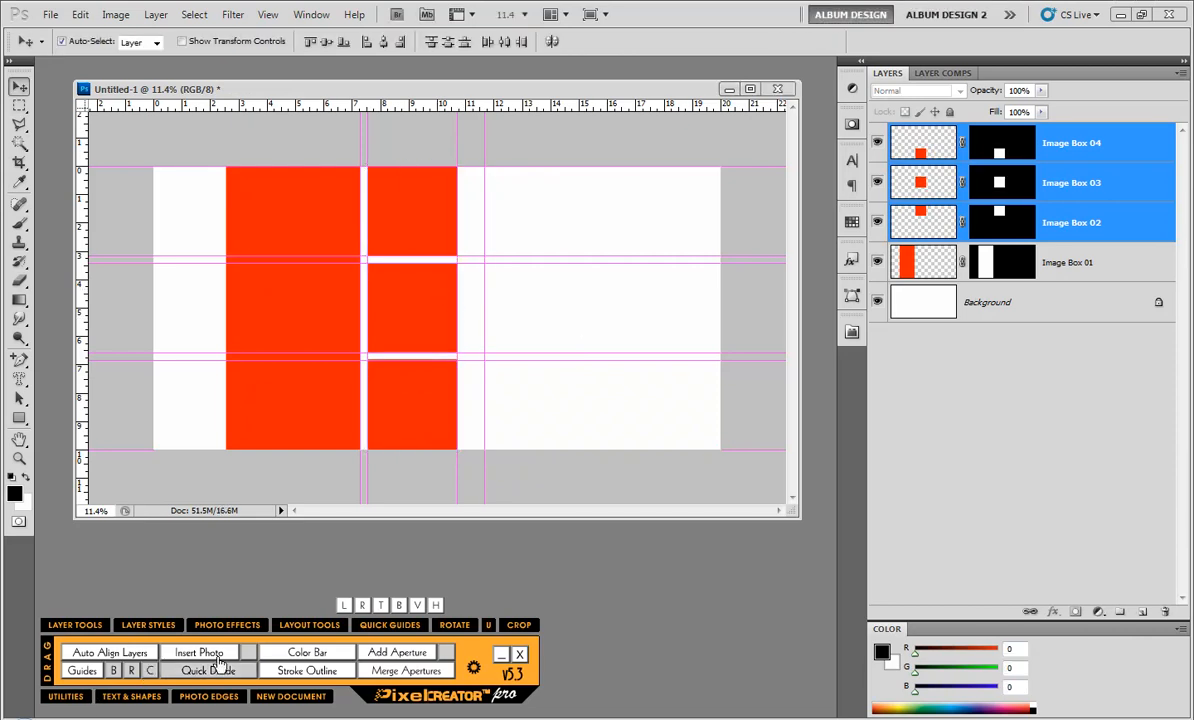
Clear the guides and merge all four image boxes into one aperture layer, converting the bitmap masks to vector masks
click(150, 670)
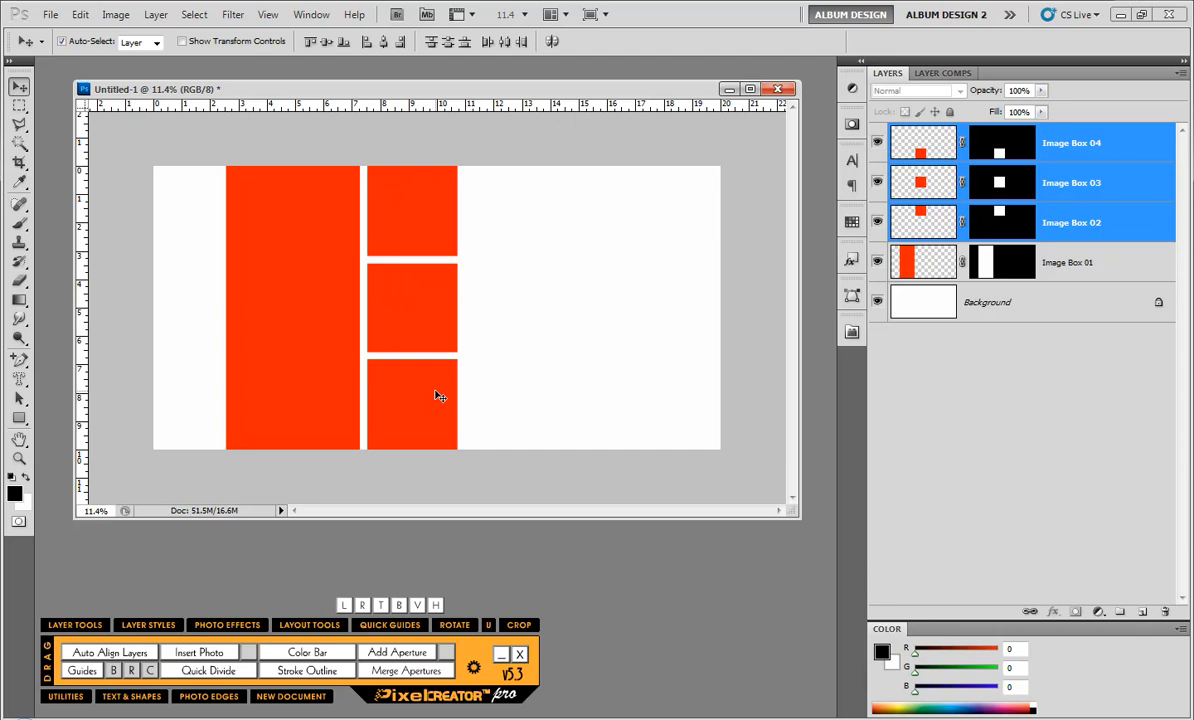
click(574, 380)
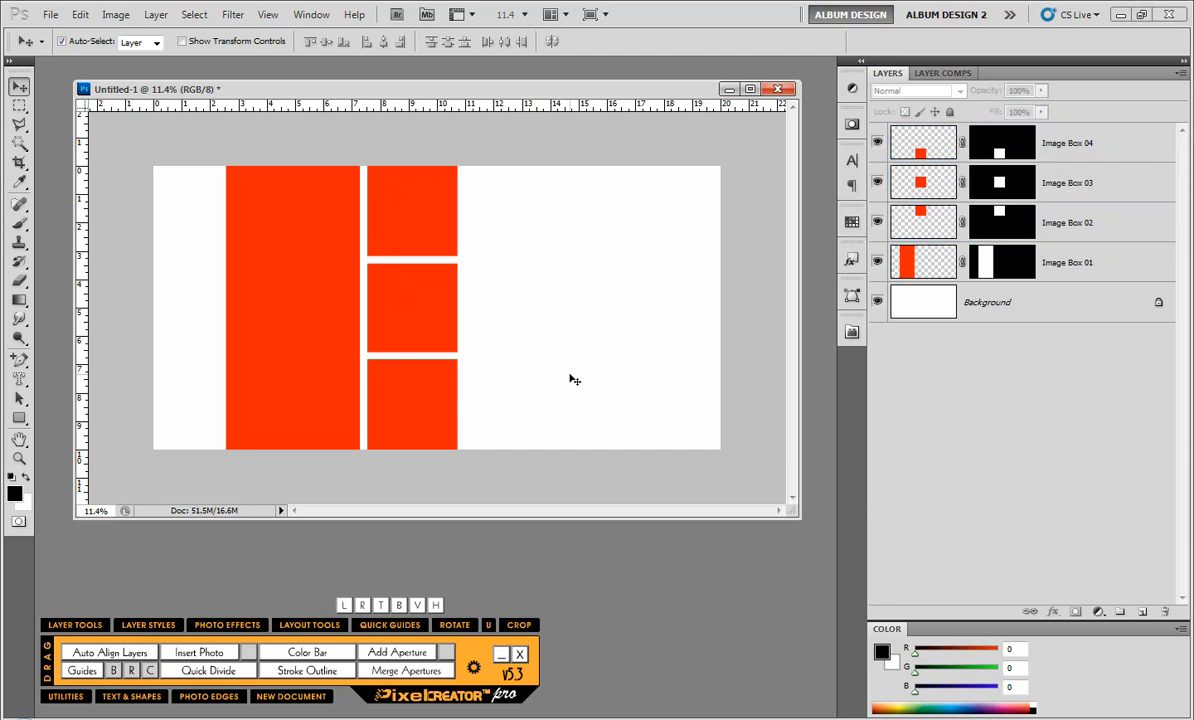
drag(522, 206, 288, 441)
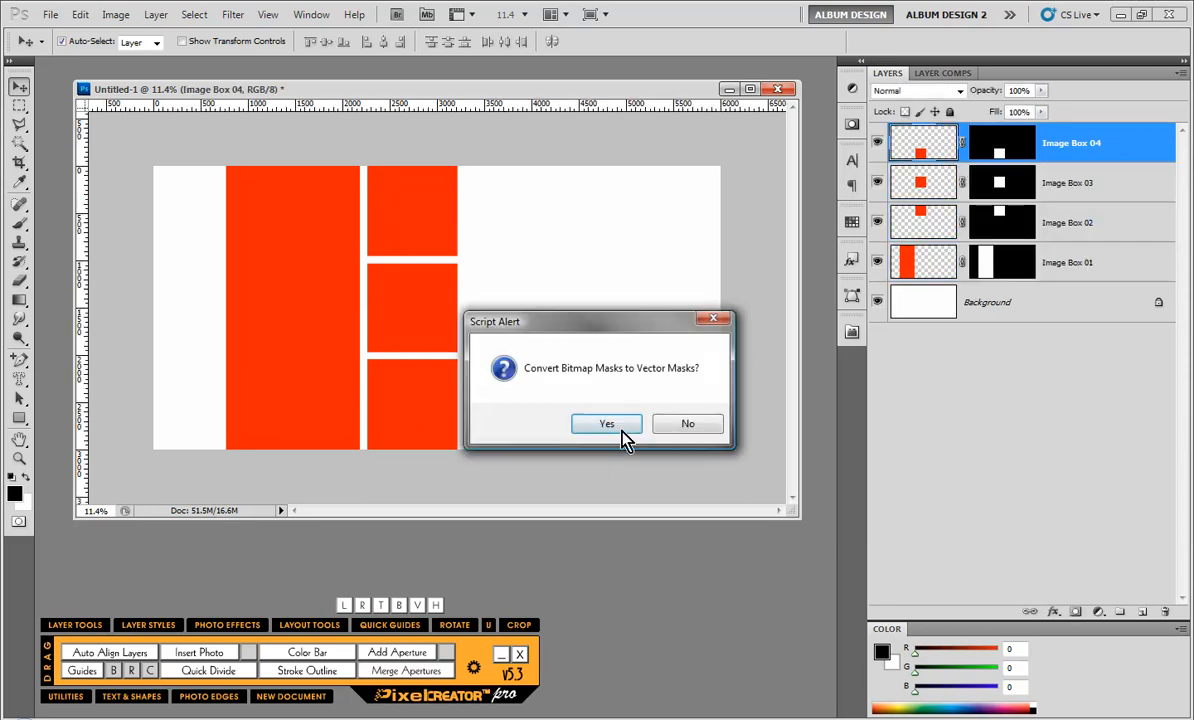
click(620, 428)
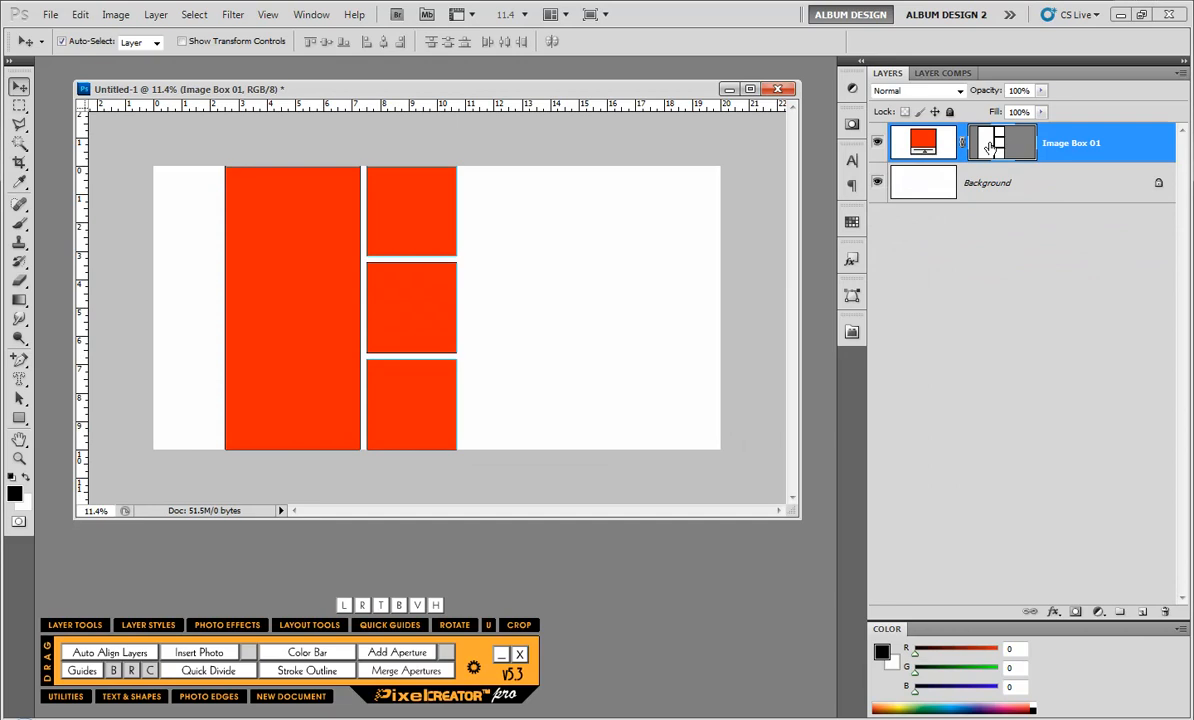
Define the merged layer's vector mask as a custom shape, accepting the suggested name
click(80, 15)
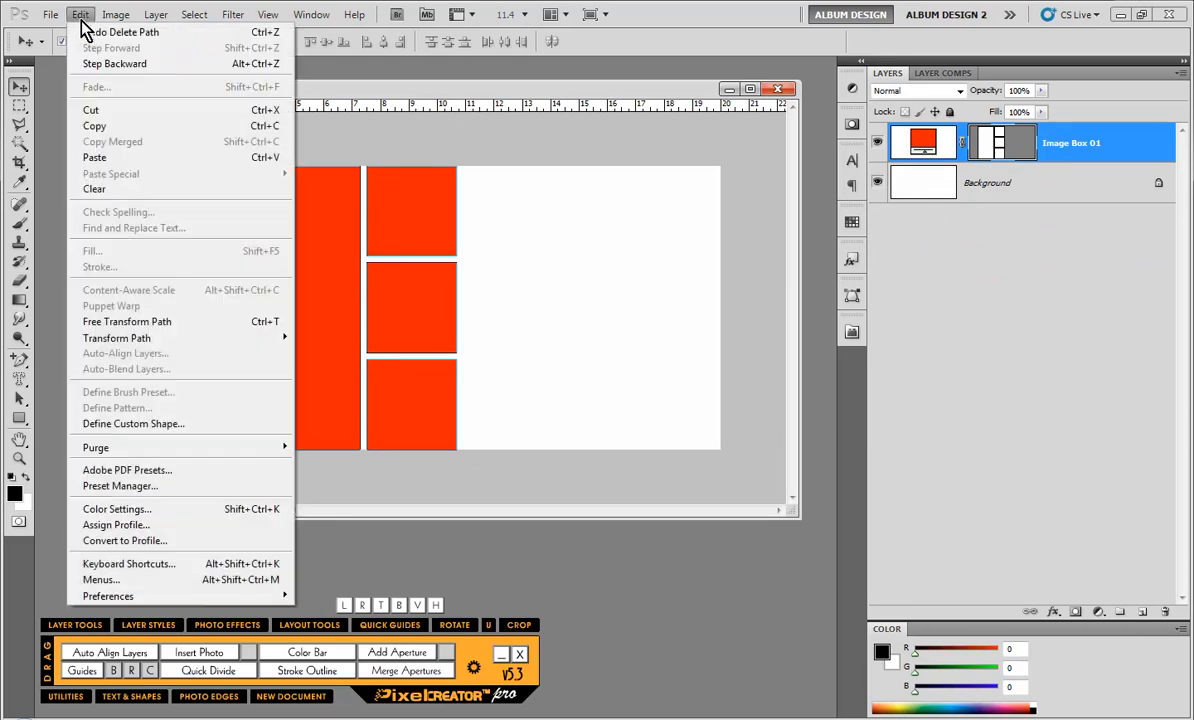
click(133, 423)
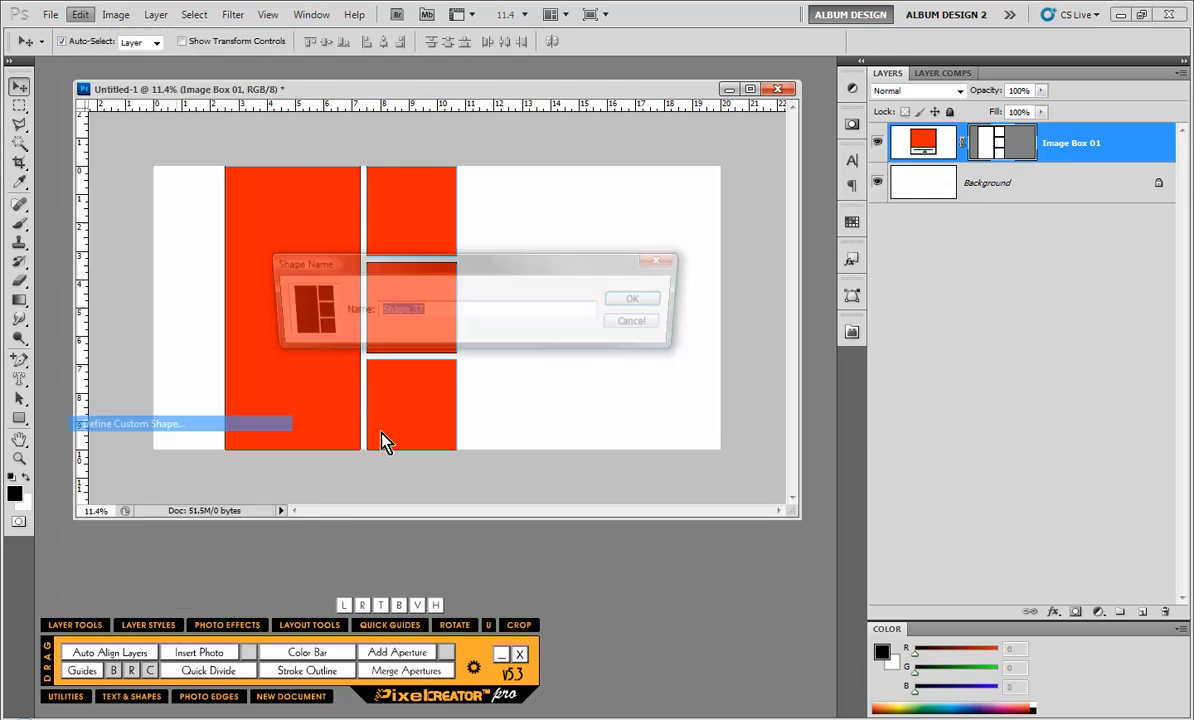
click(645, 303)
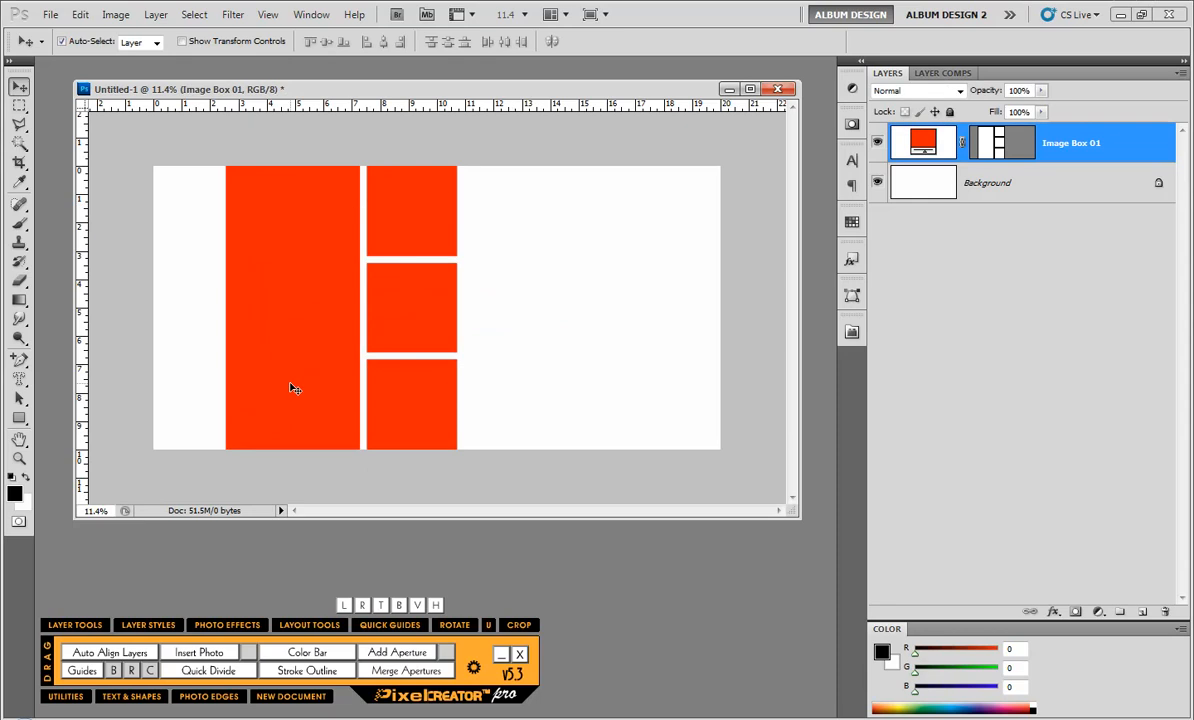
Delete the merged layer and draw the saved four-box layout with the Custom Shape tool, about 8.1 in wide and 10.6 in tall
click(19, 418)
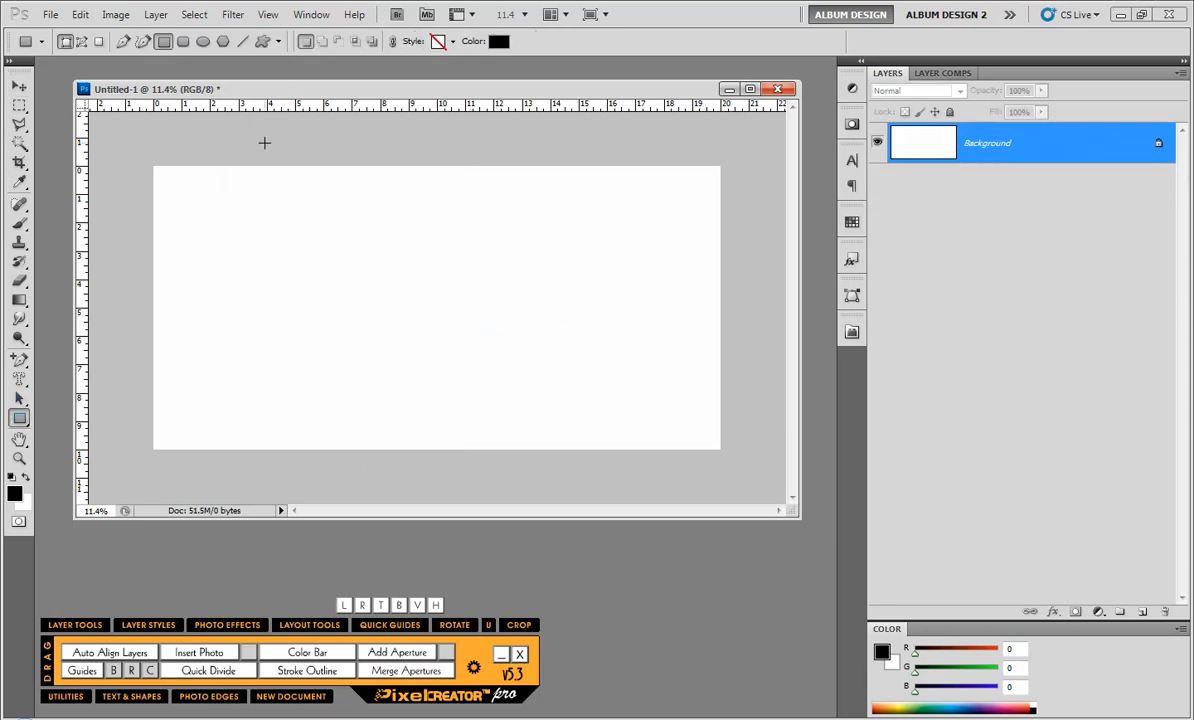
click(262, 42)
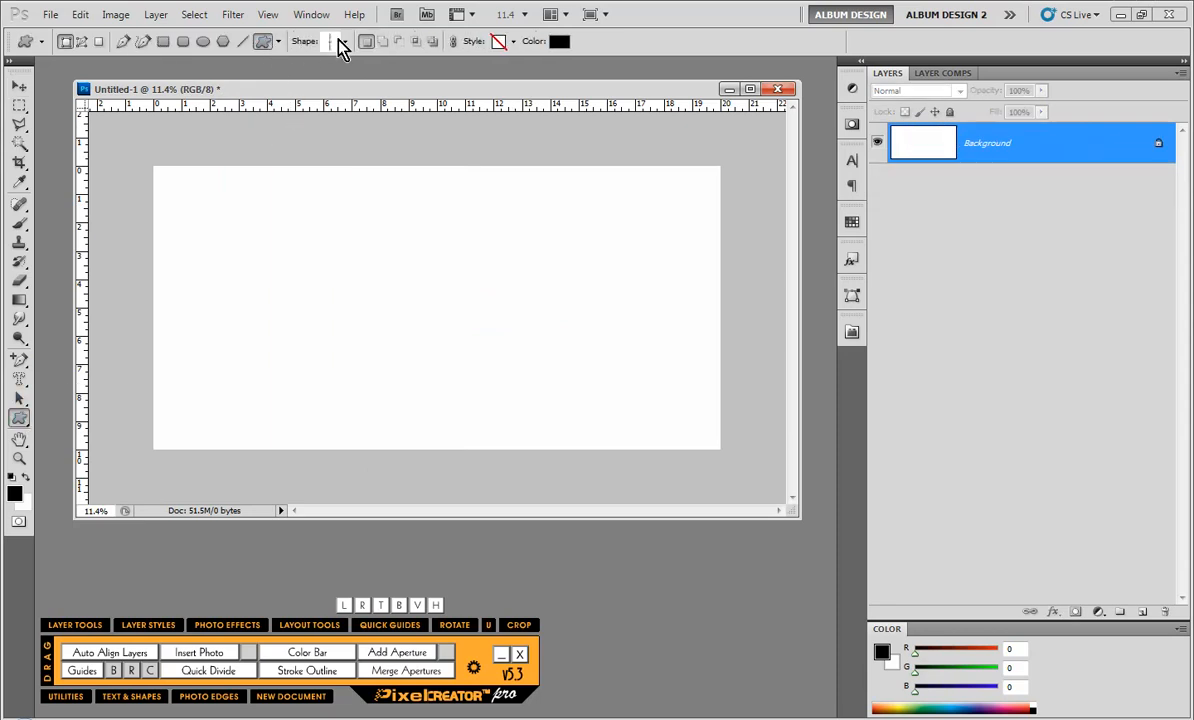
click(345, 42)
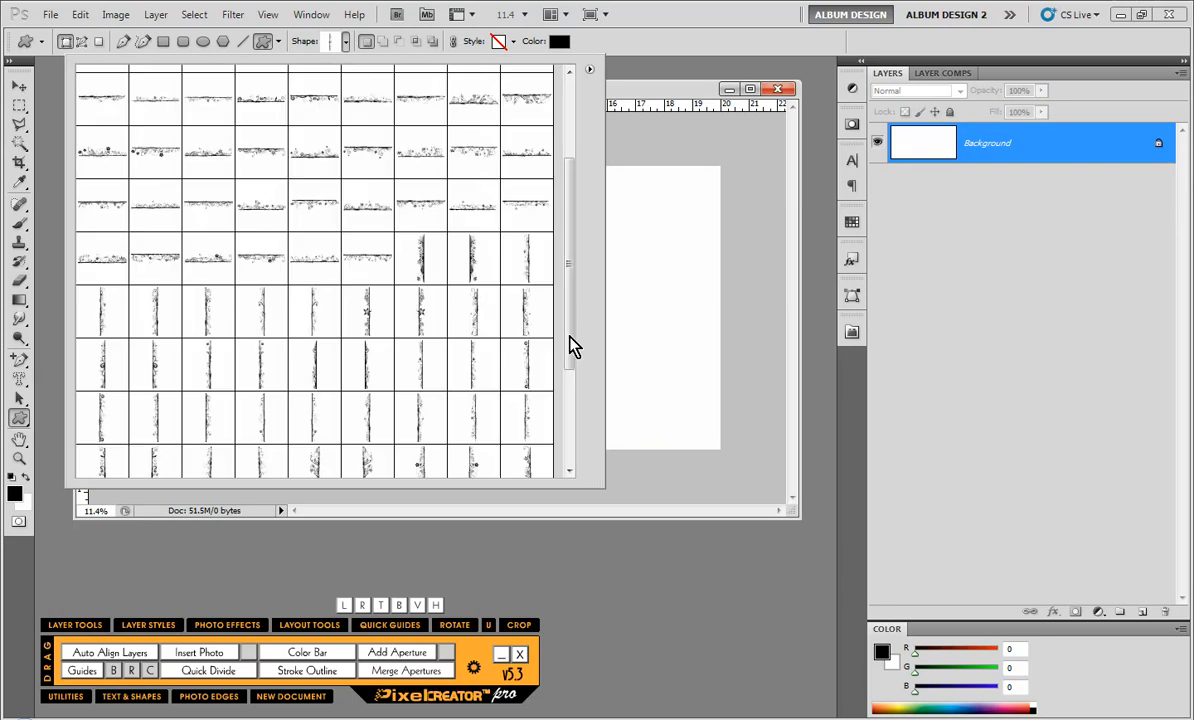
drag(570, 228, 568, 413)
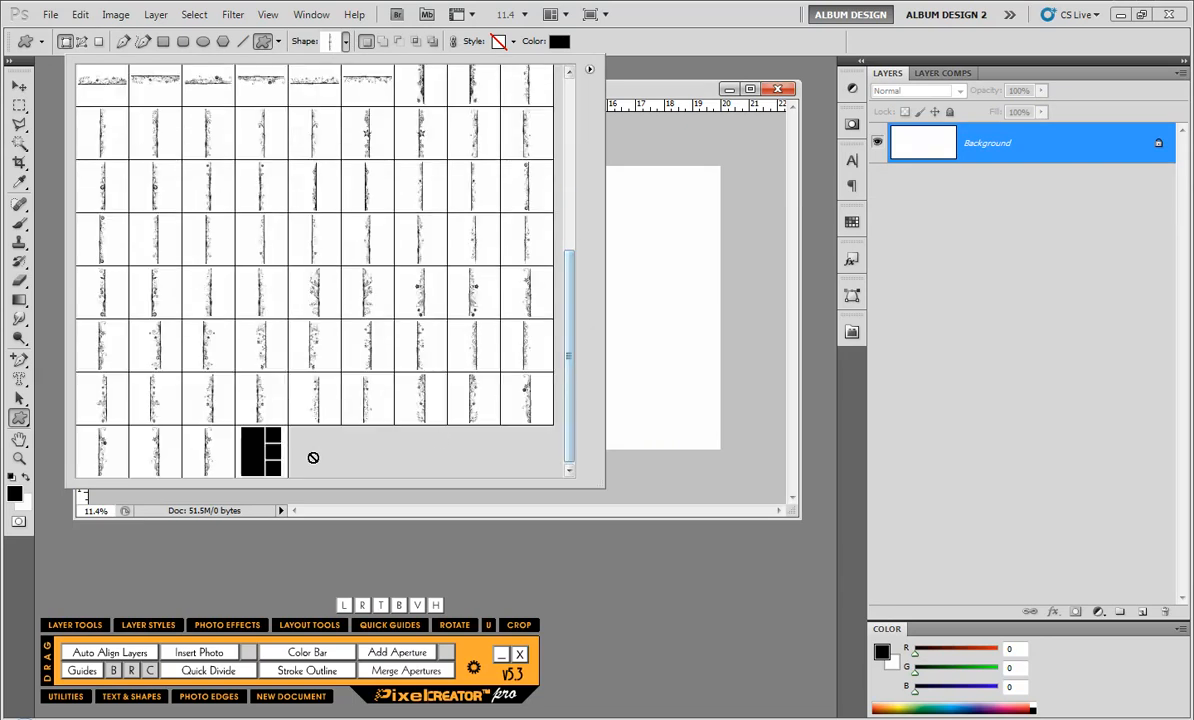
click(261, 451)
click(696, 338)
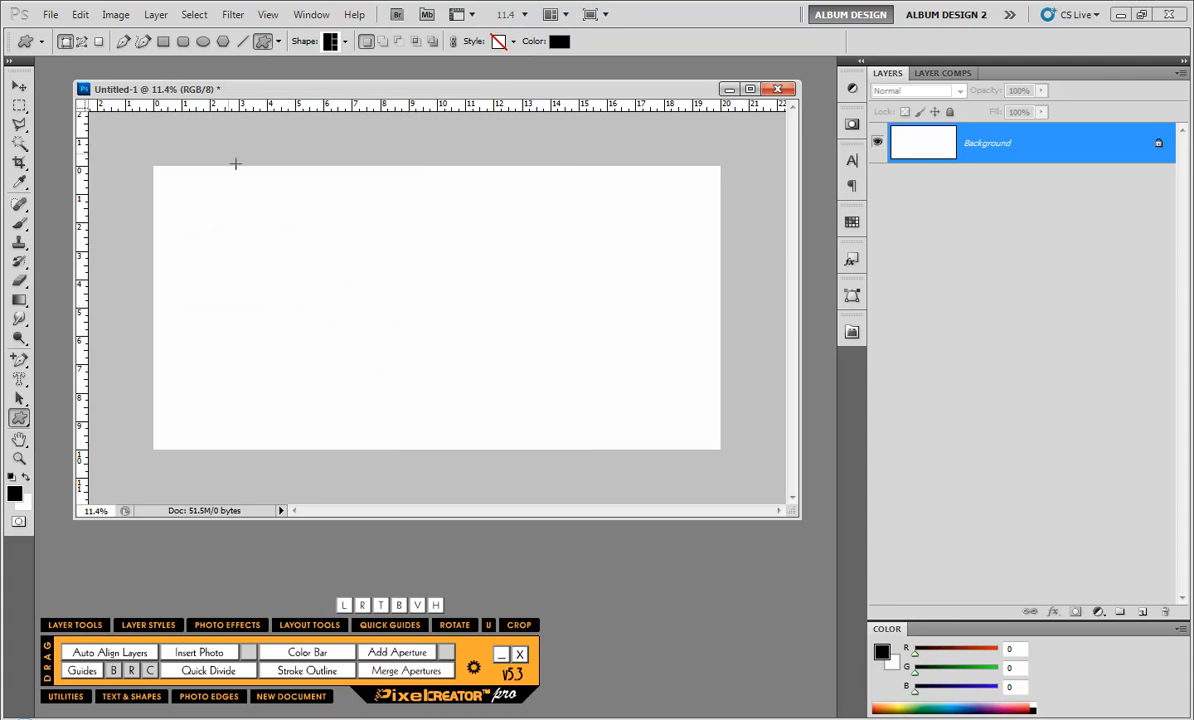
drag(230, 156, 460, 457)
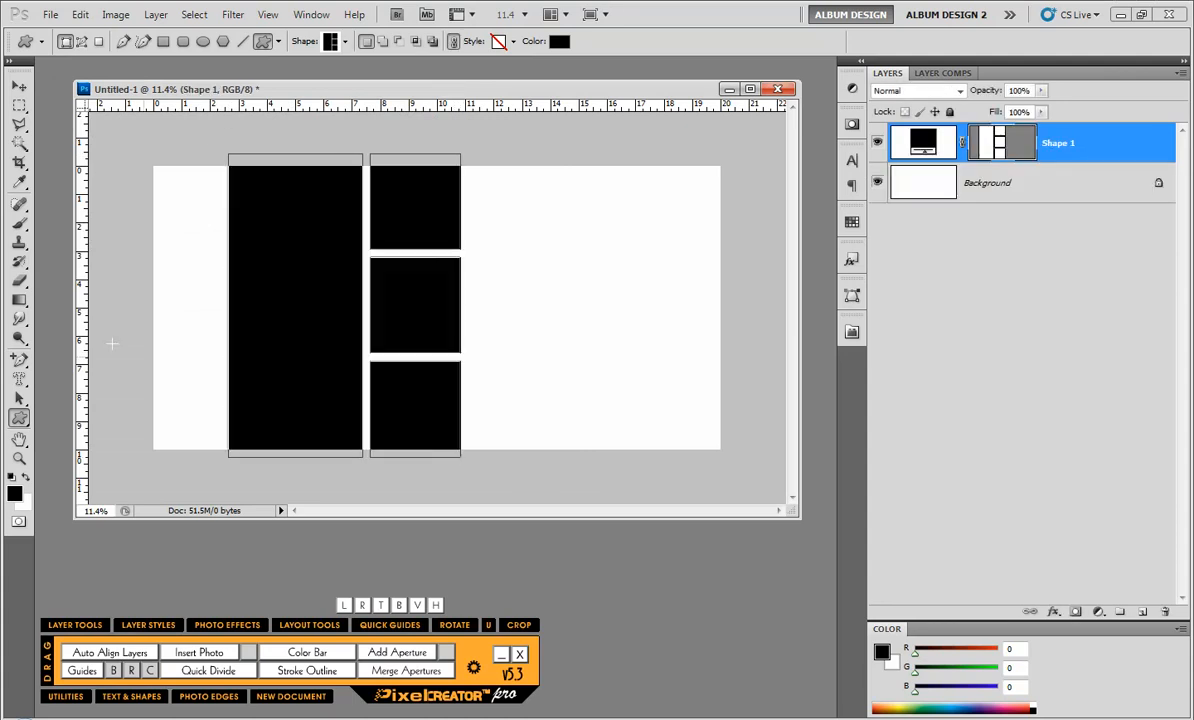
Select the black four-box shape with the Move tool and delete its layer
click(19, 88)
click(203, 262)
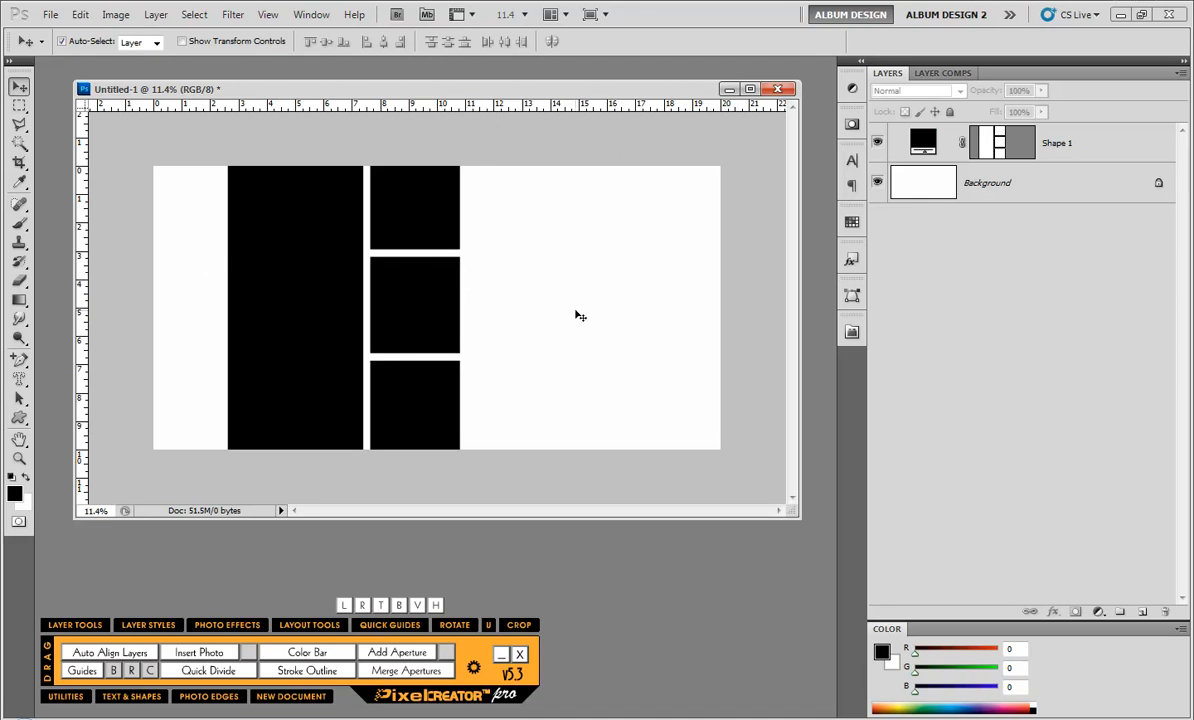
click(390, 214)
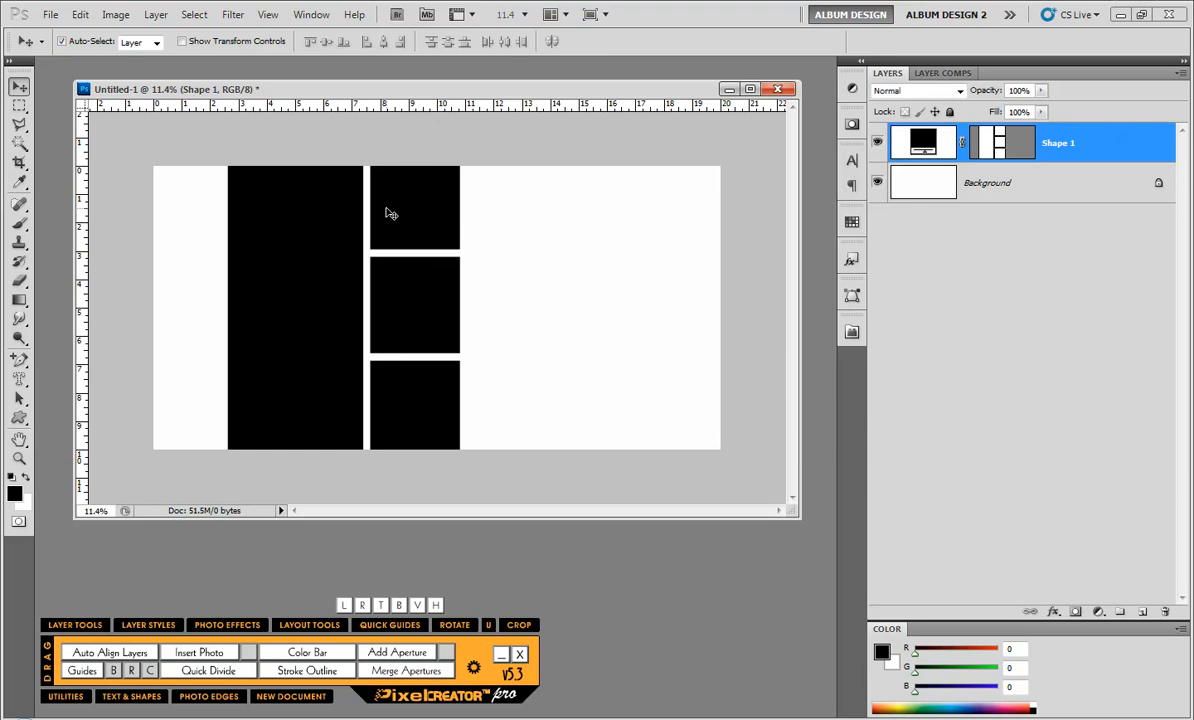
key(Delete)
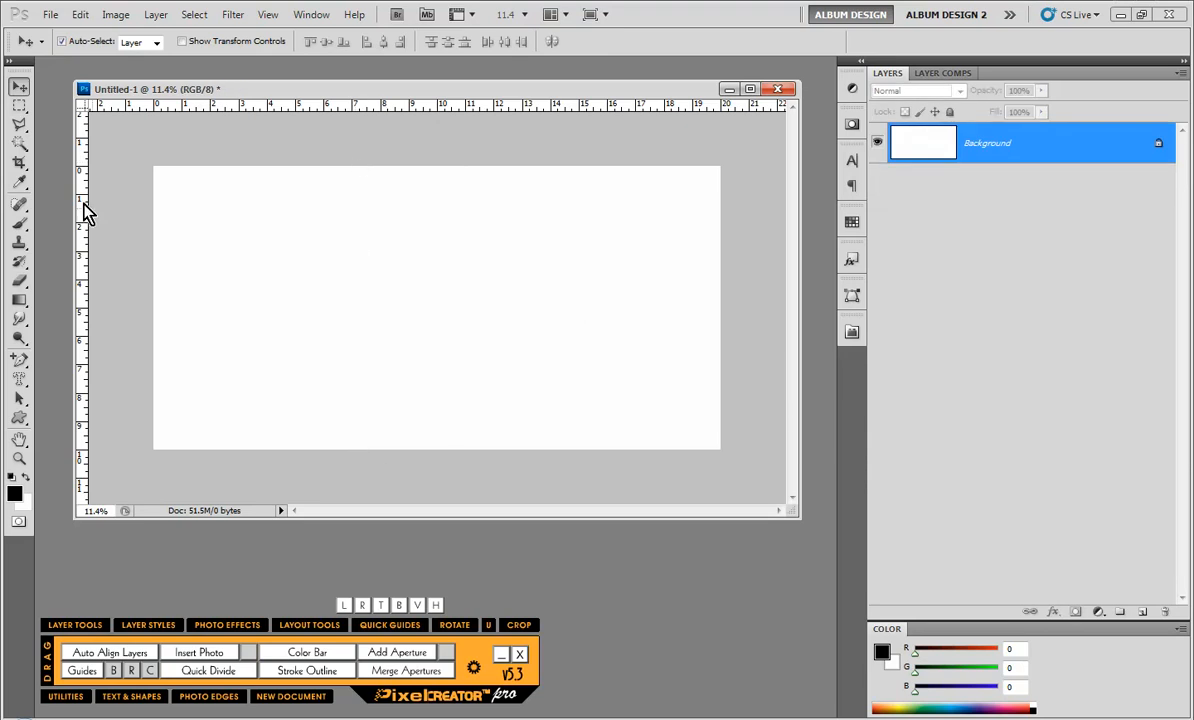
Marquee-select an area about 12 by 4.3 in and set Quick Divide to omit Left spacing and guidelines but insert images
click(19, 105)
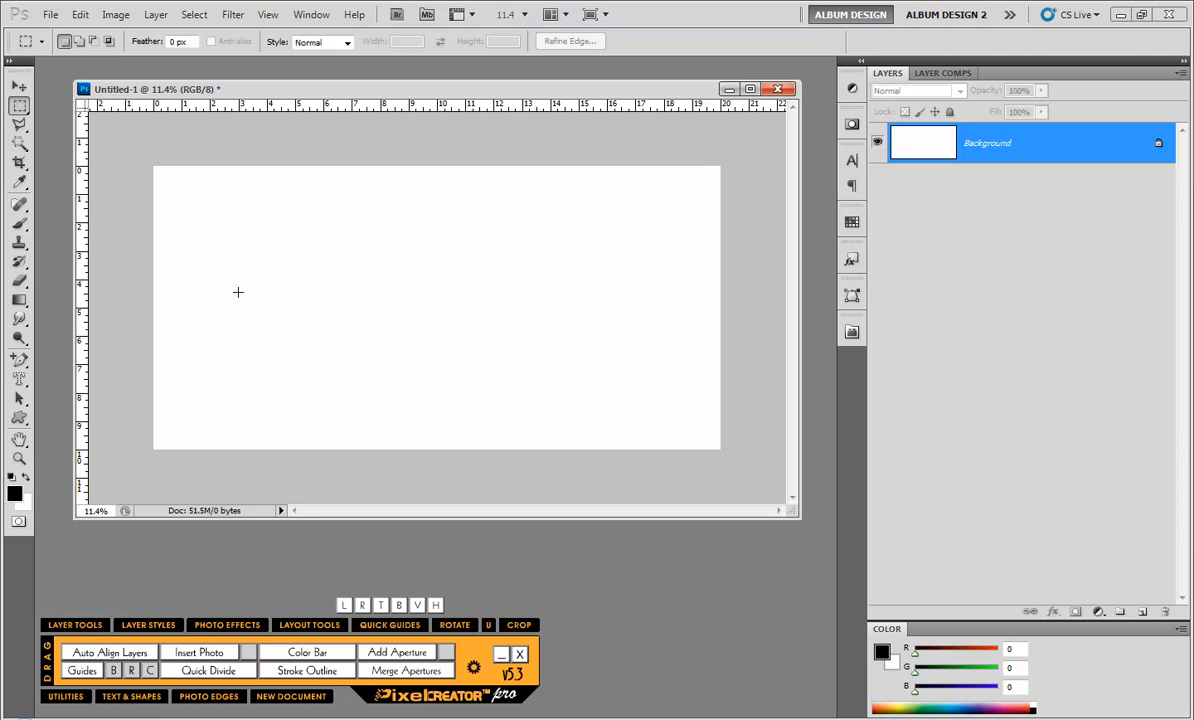
click(208, 670)
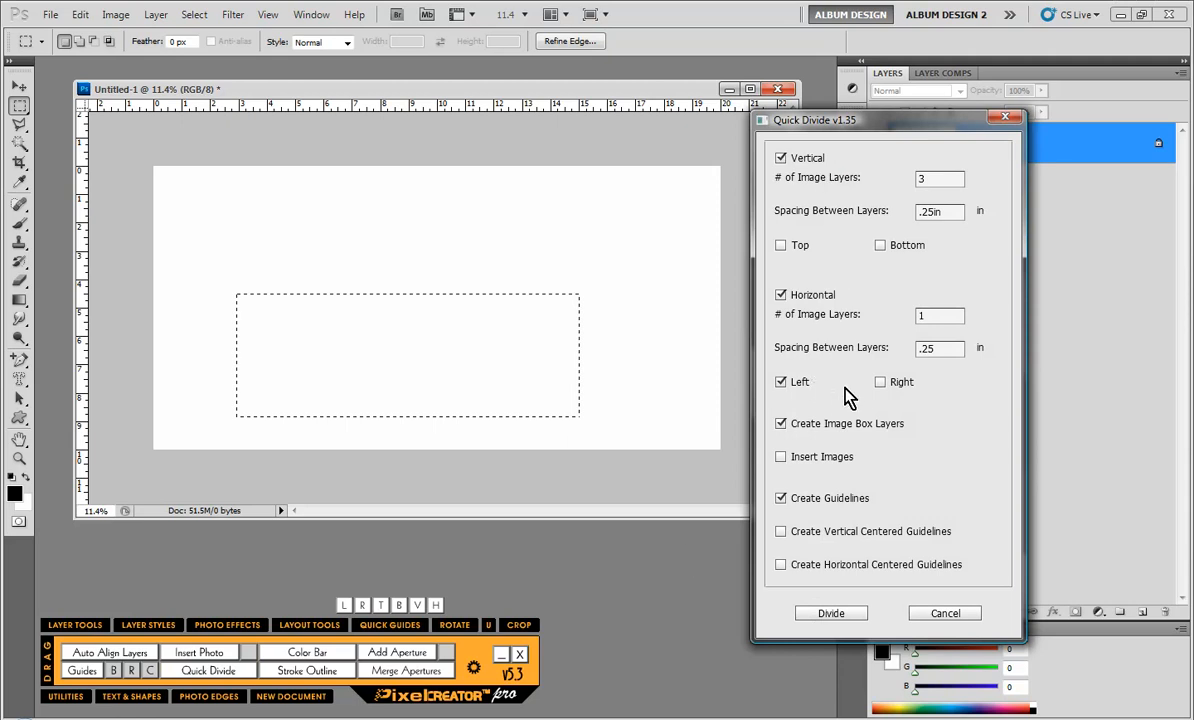
click(795, 386)
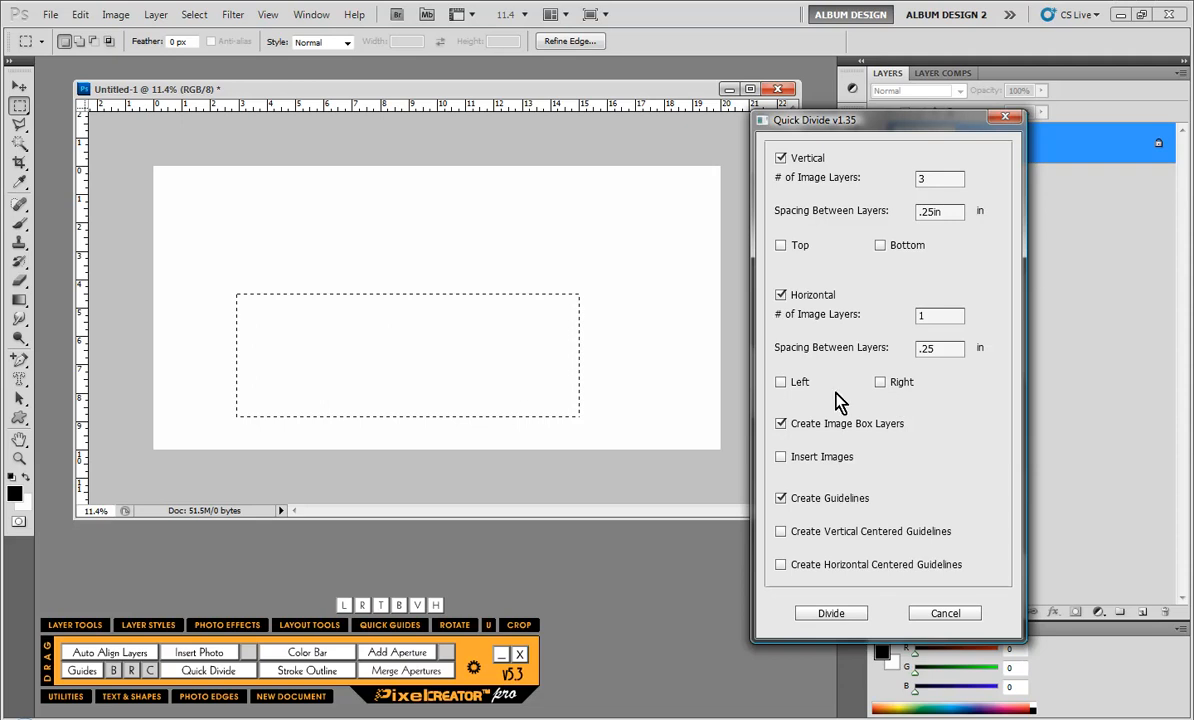
click(781, 498)
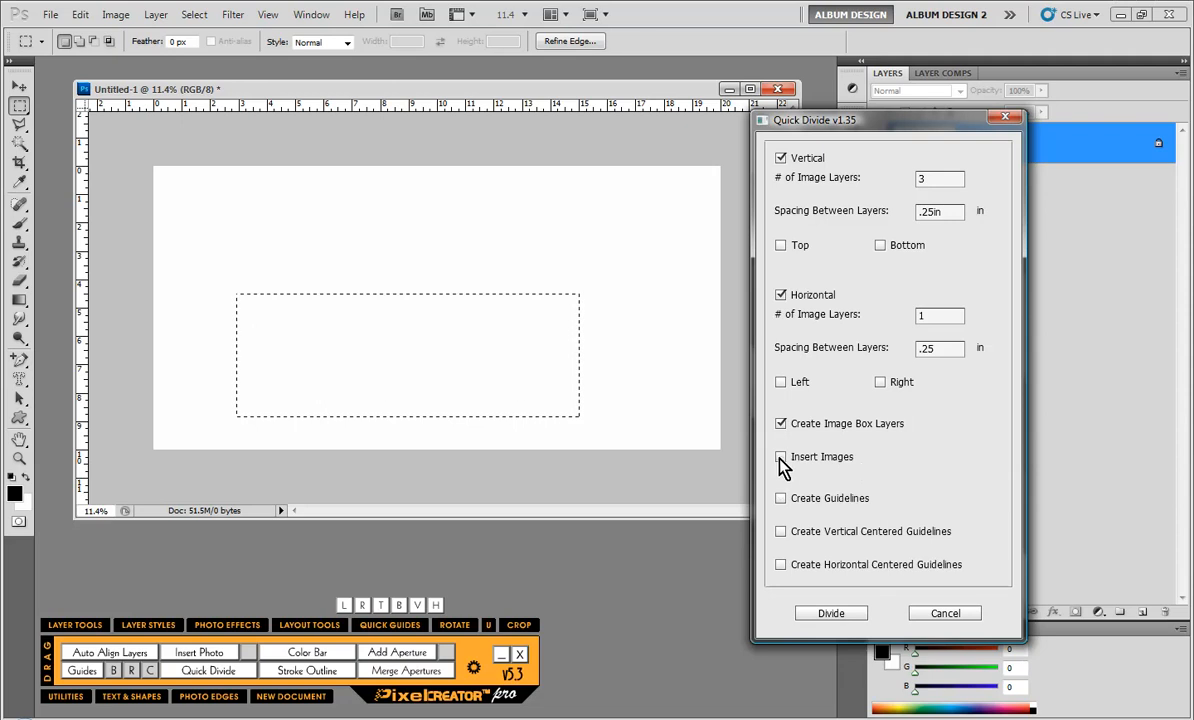
click(781, 457)
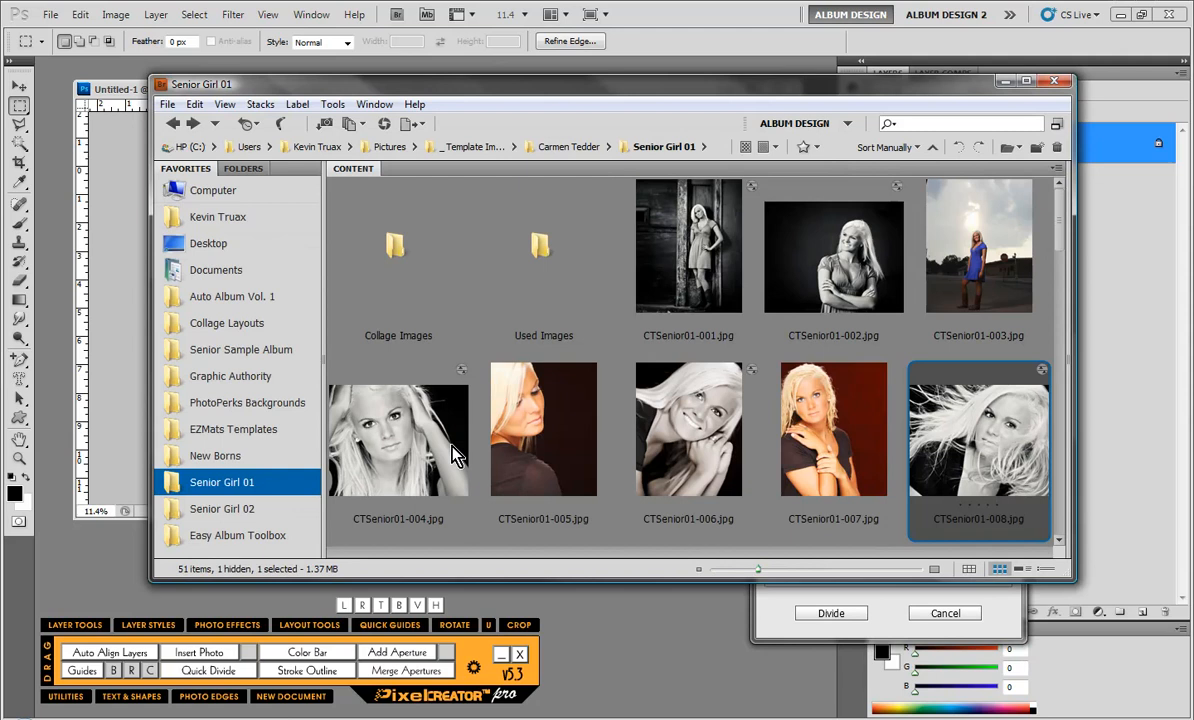
In Adobe Bridge, select the images CTSenior01-004.jpg, CTSenior01-006.jpg and CTSenior01-008.jpg for insertion
click(455, 455)
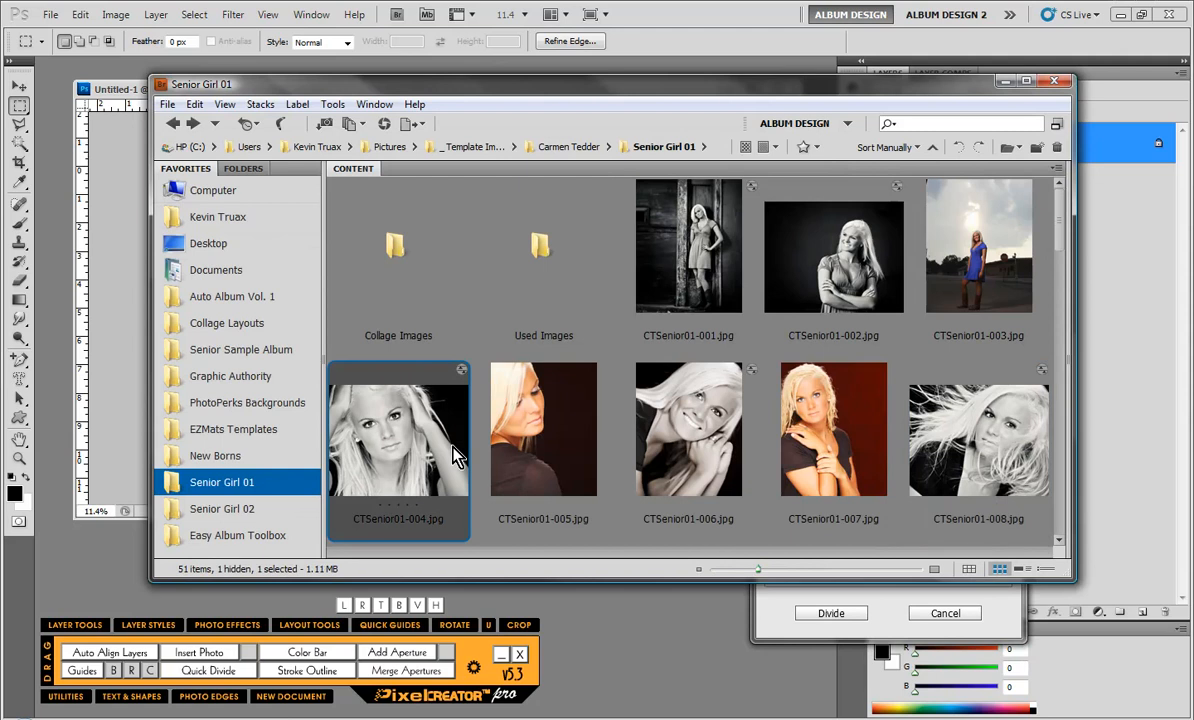
ctrl+click(680, 450)
ctrl+click(916, 430)
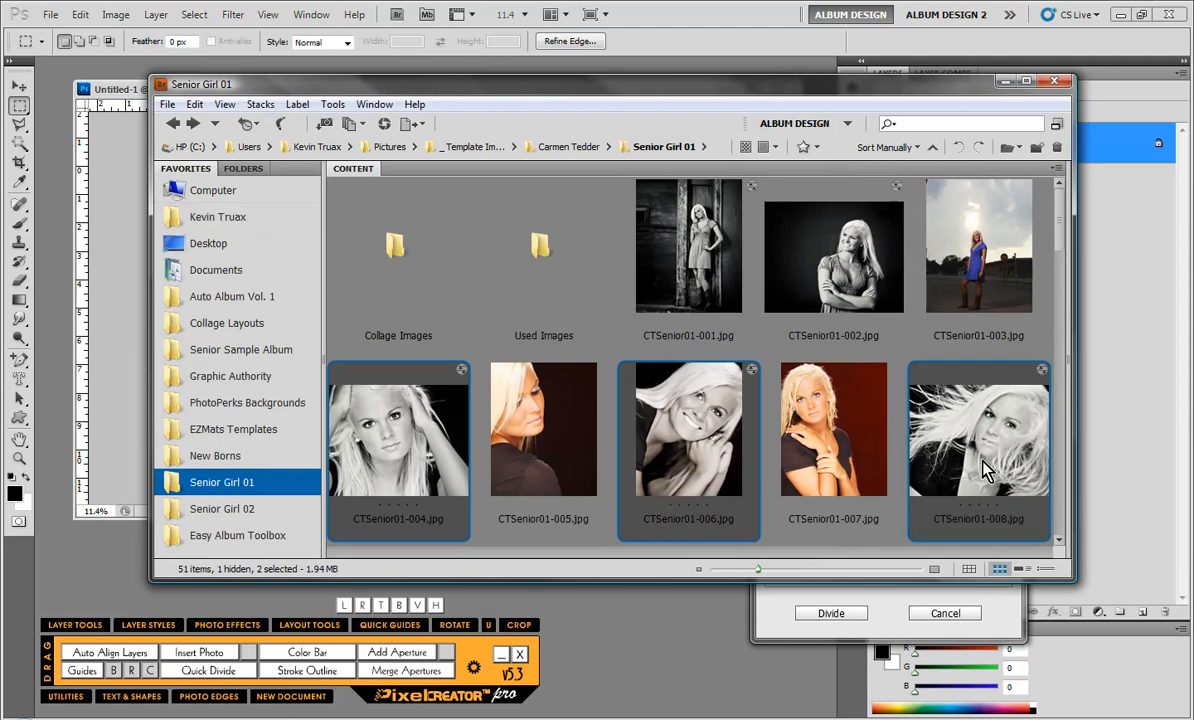
Turn off vertical division, set three horizontal image layers, and divide the selection into image boxes for the chosen photos
click(688, 622)
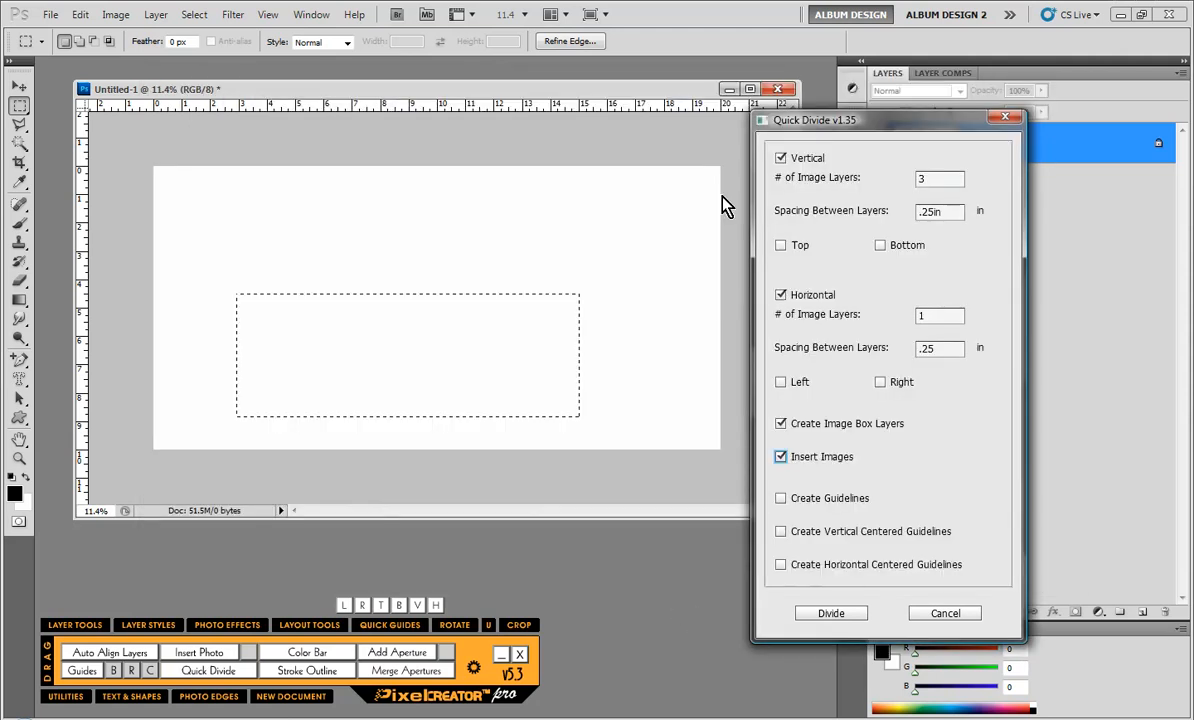
click(781, 160)
key(Tab)
key(Tab)
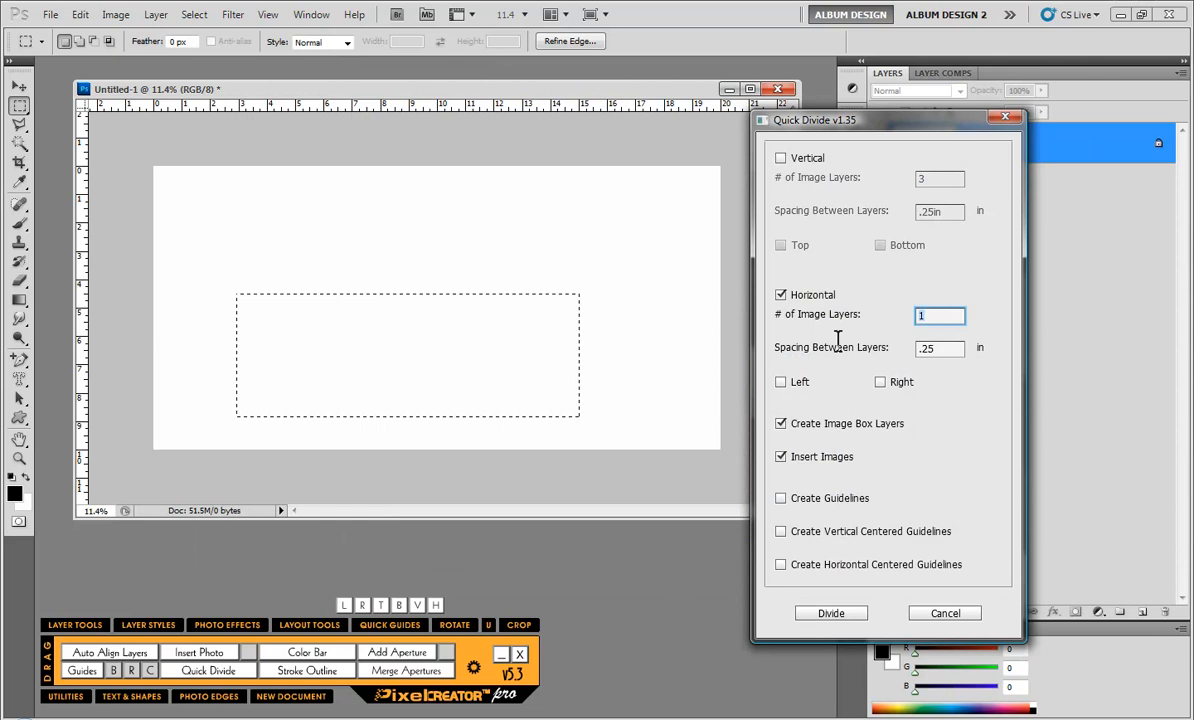
text(3)
click(800, 616)
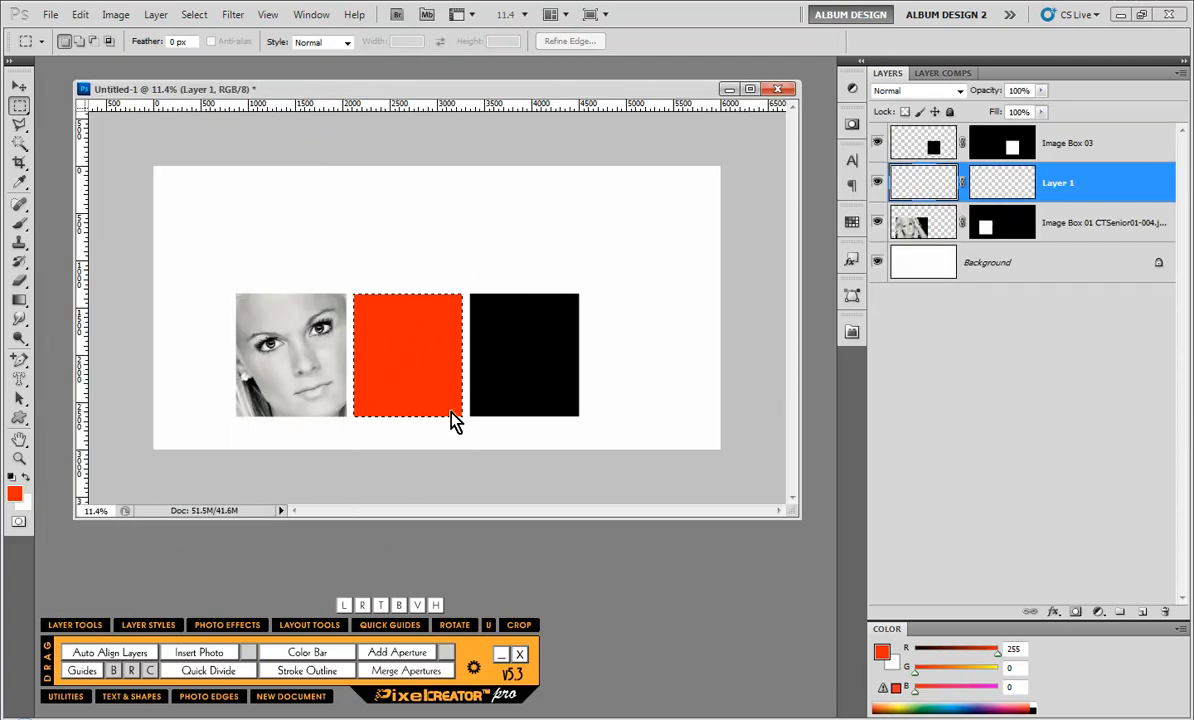
Reposition the photos CTSenior01-006.jpg and CTSenior01-008.jpg inside the second and third image boxes and commit each placement
key(ctrl+t)
drag(441, 324, 443, 402)
key(Return)
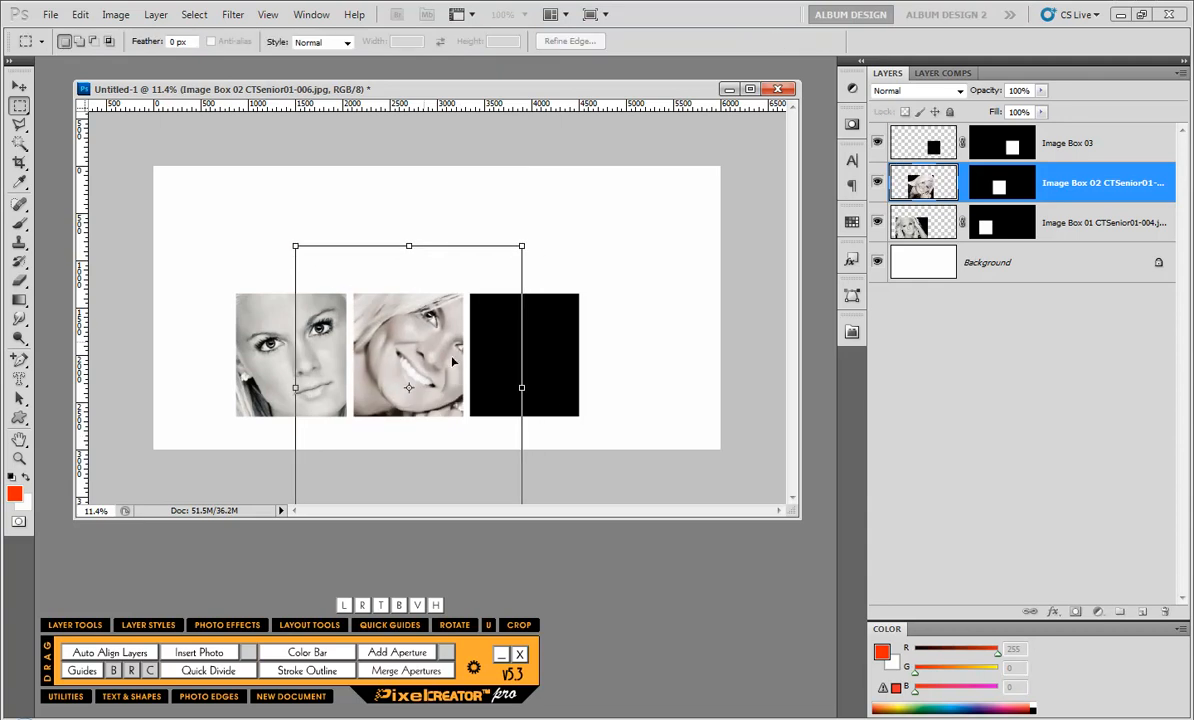
ctrl+click(570, 402)
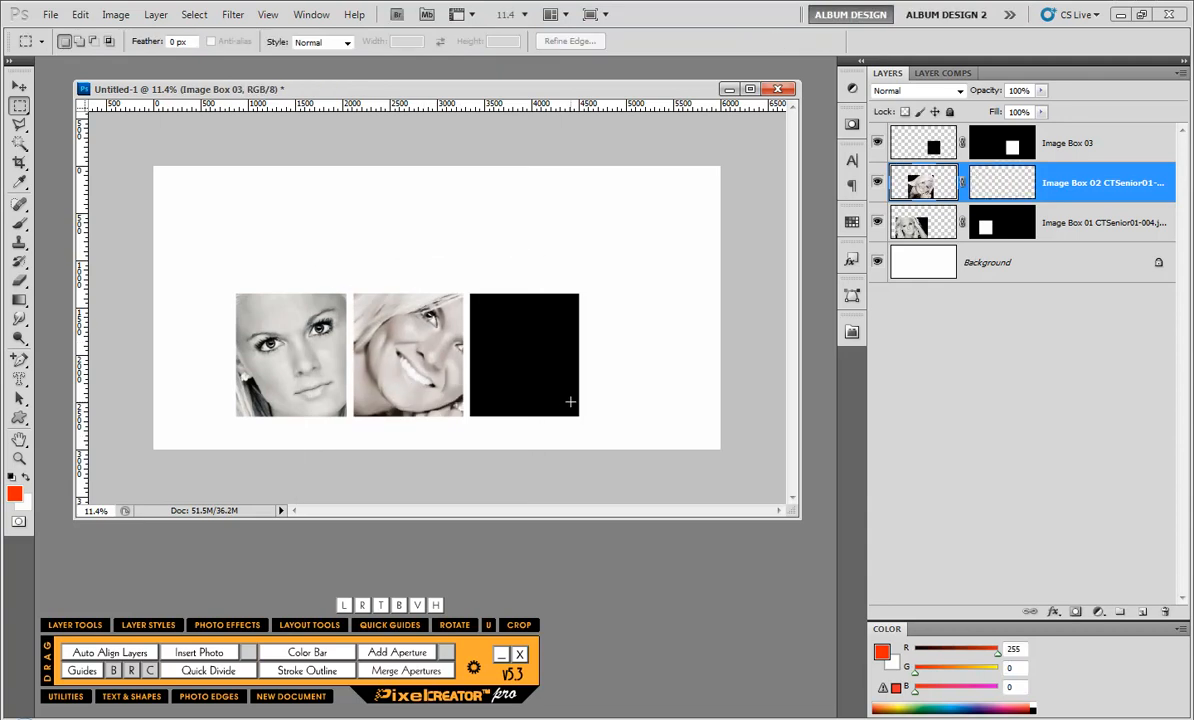
key(F2)
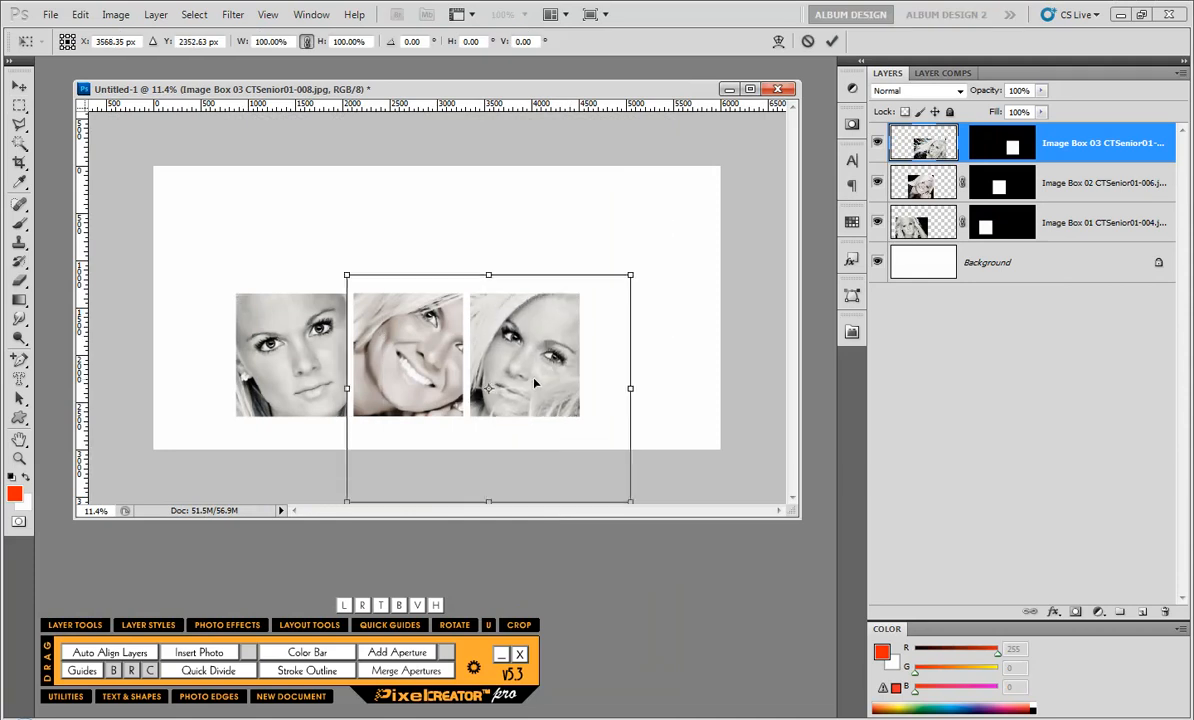
drag(537, 377, 534, 371)
key(Return)
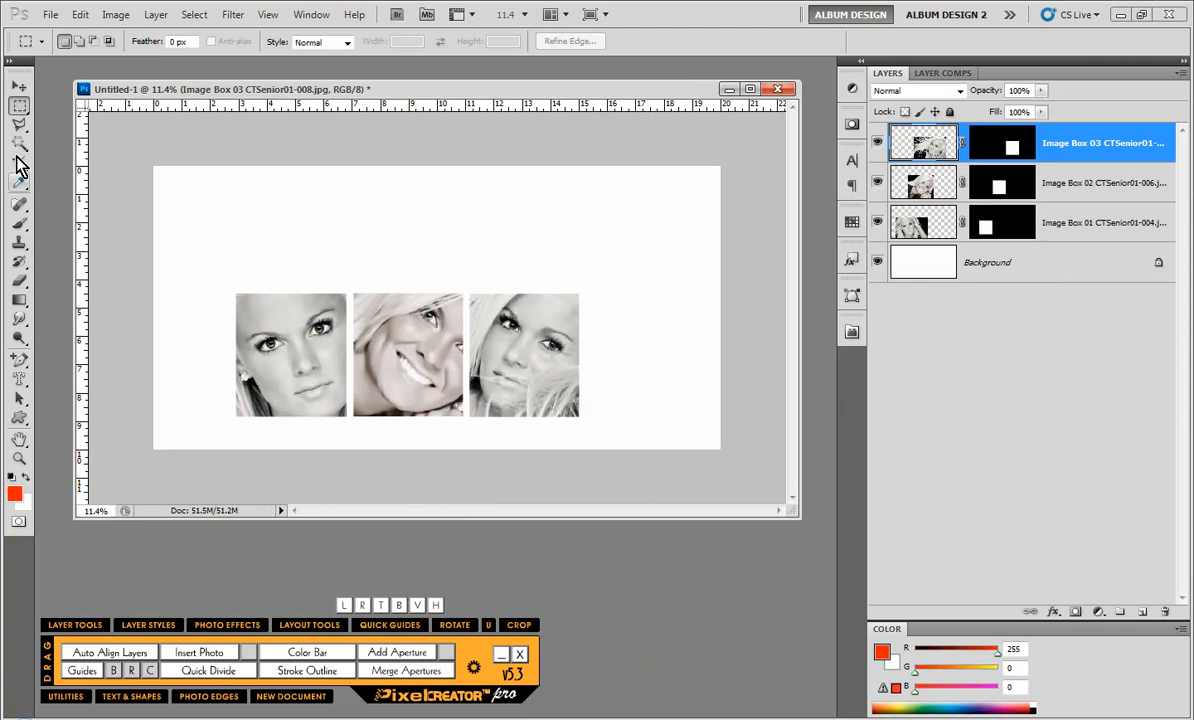
Delete all three photo box layers together and close the document without saving
click(19, 87)
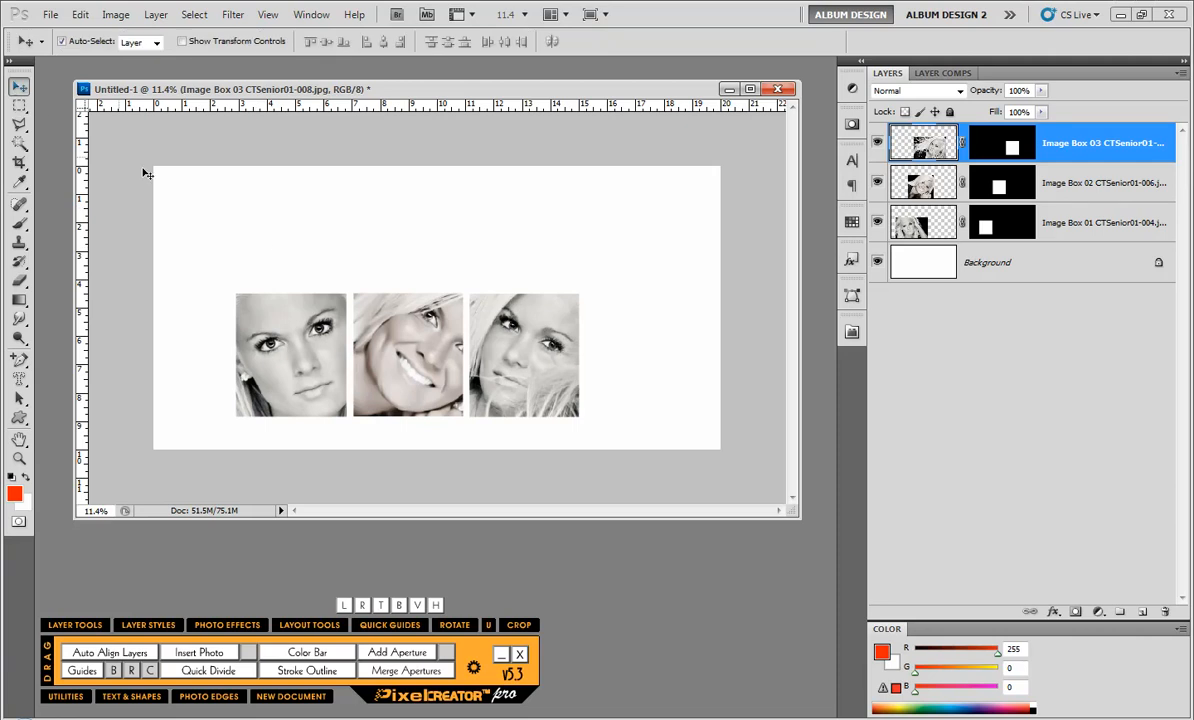
click(193, 230)
drag(193, 230, 617, 404)
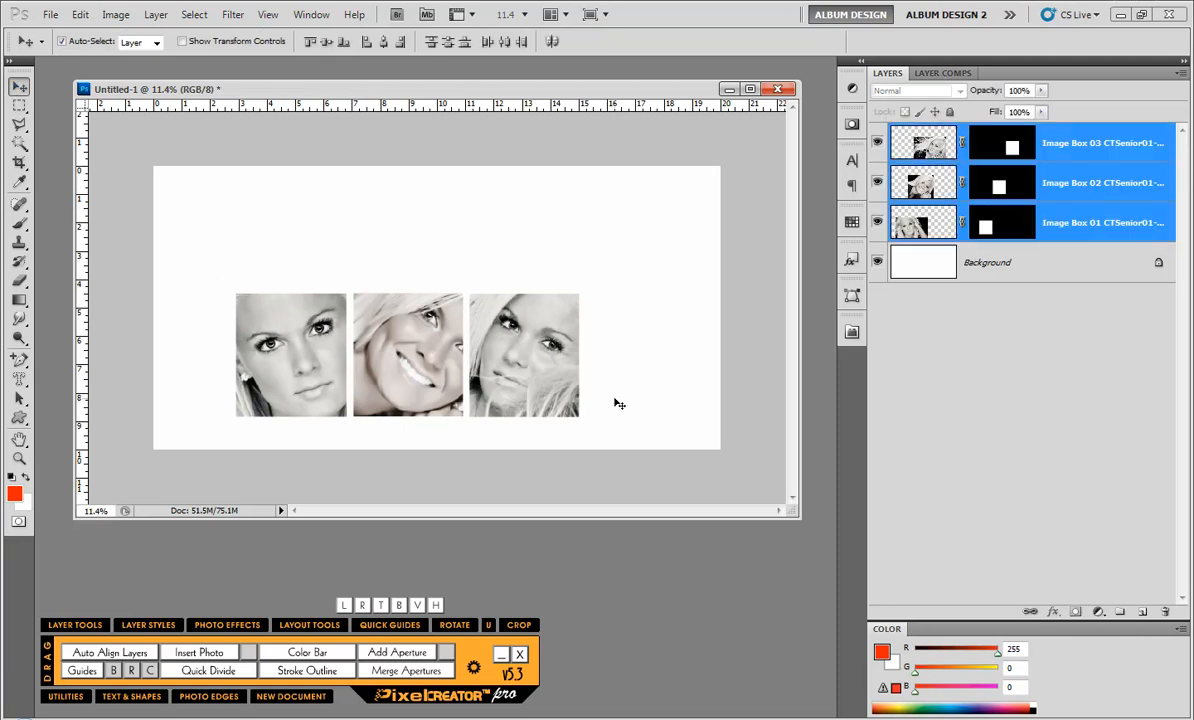
key(Delete)
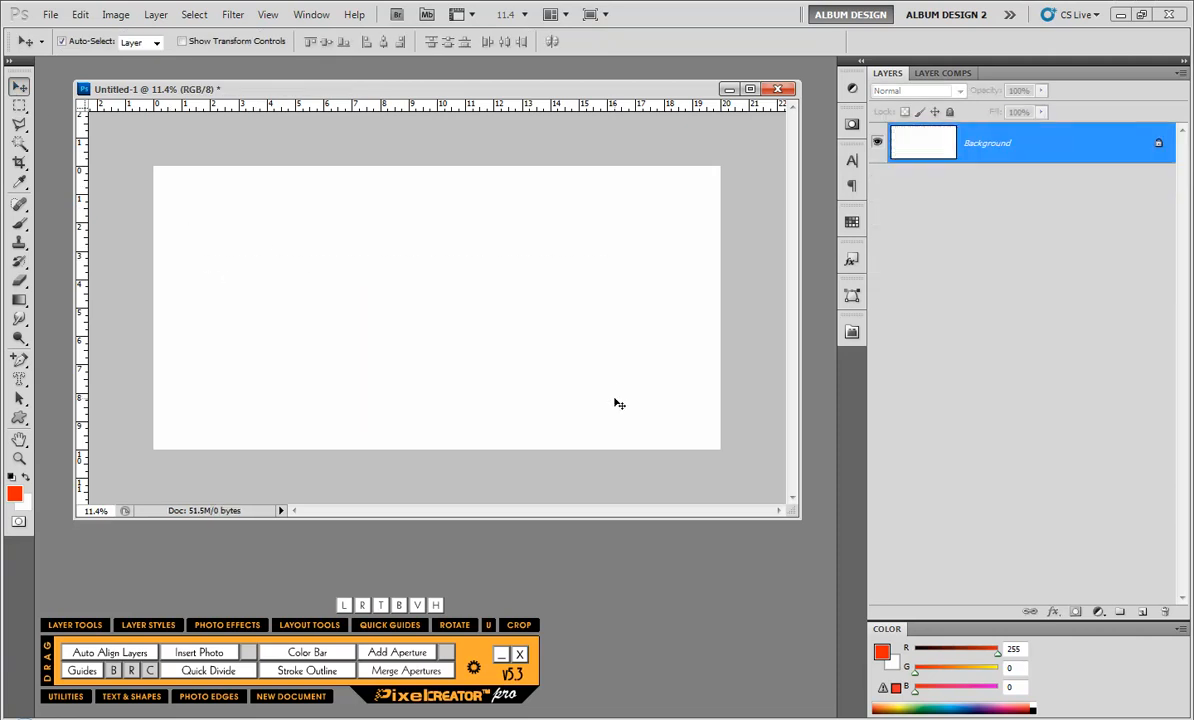
click(783, 90)
click(549, 268)
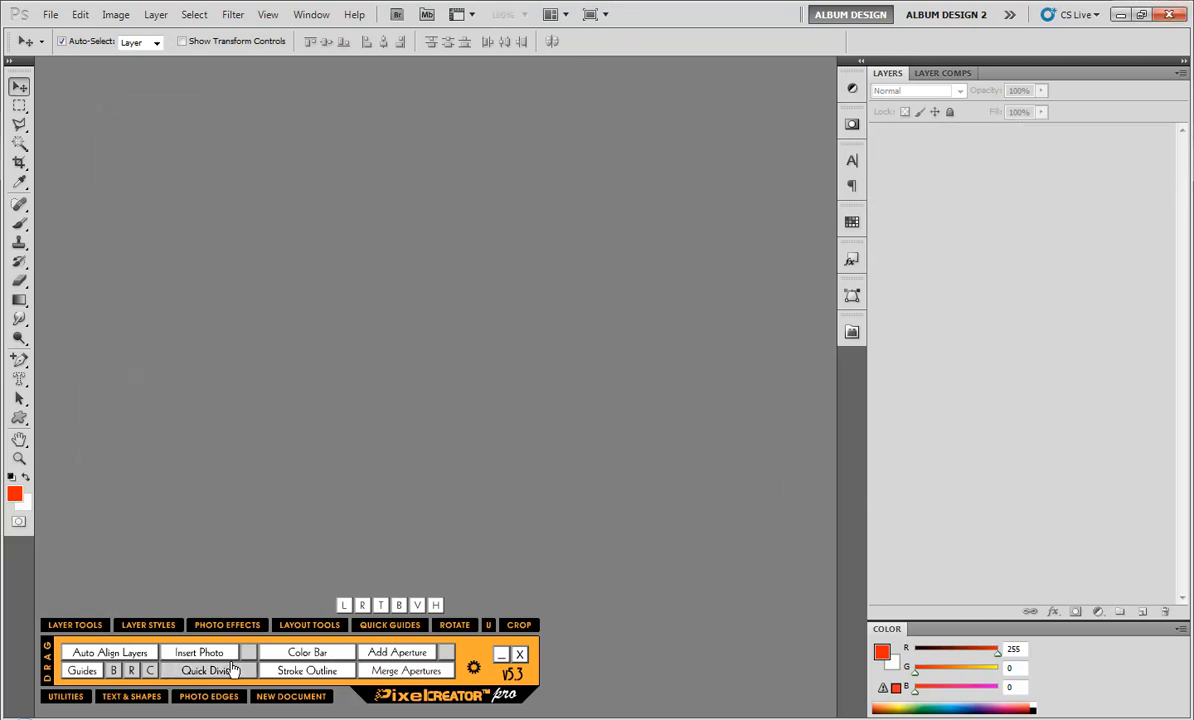
Start a new document and set its size to 8.5 inches wide by 11 inches high
click(50, 15)
click(40, 32)
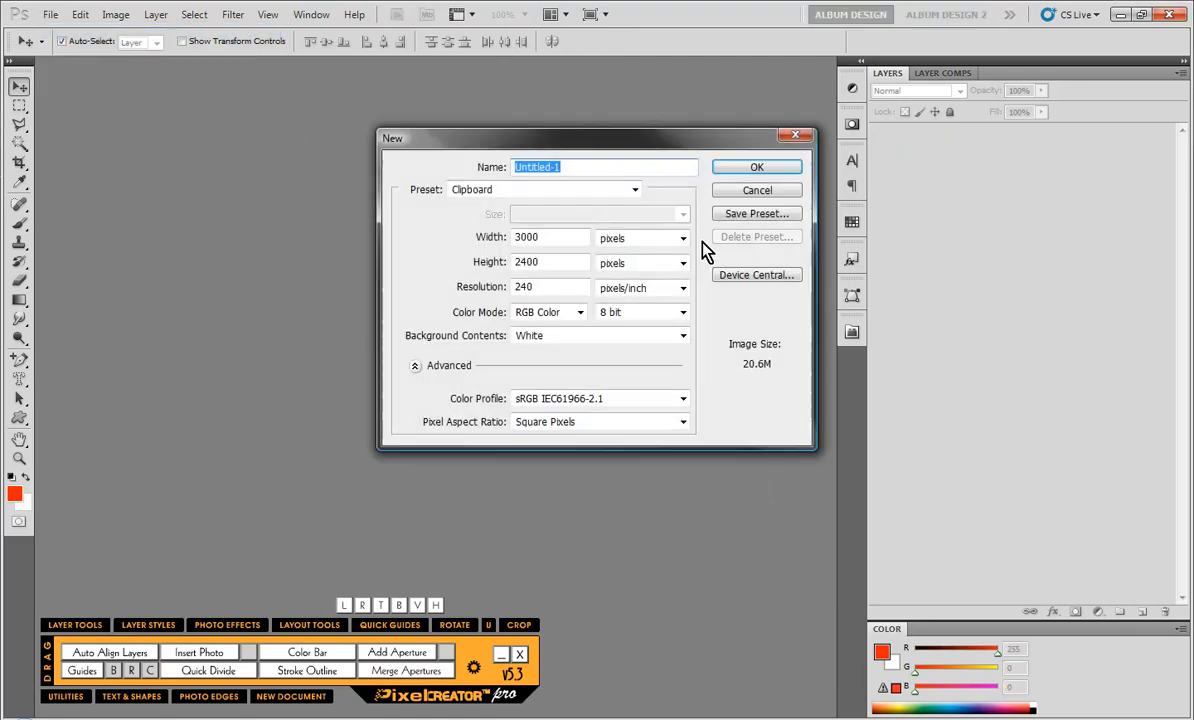
click(683, 238)
click(615, 264)
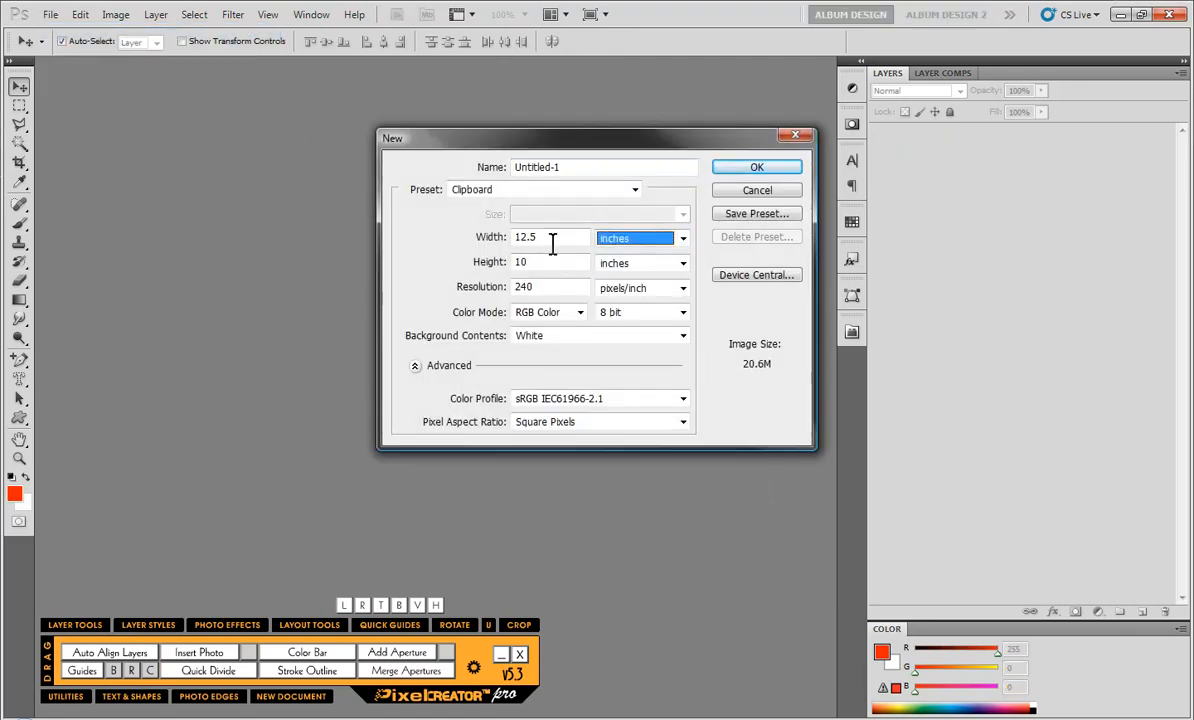
drag(552, 244, 458, 241)
text(8.)
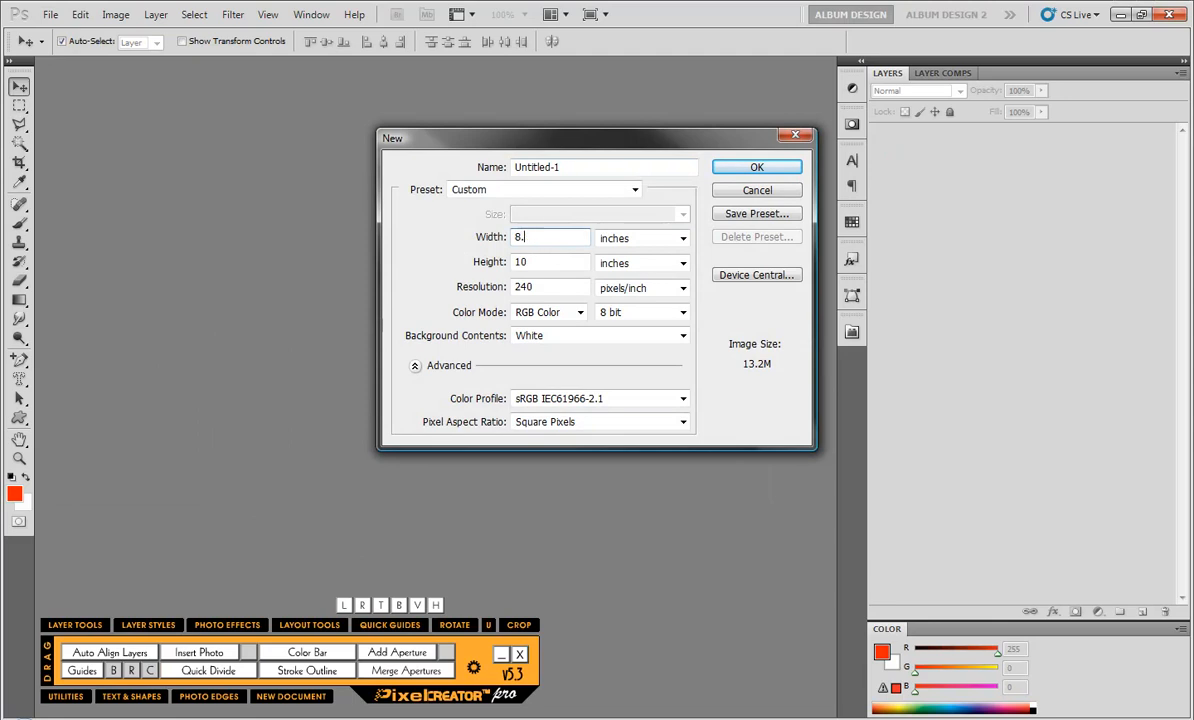
text(5)
key(Tab)
key(Tab)
text(11)
key(Tab)
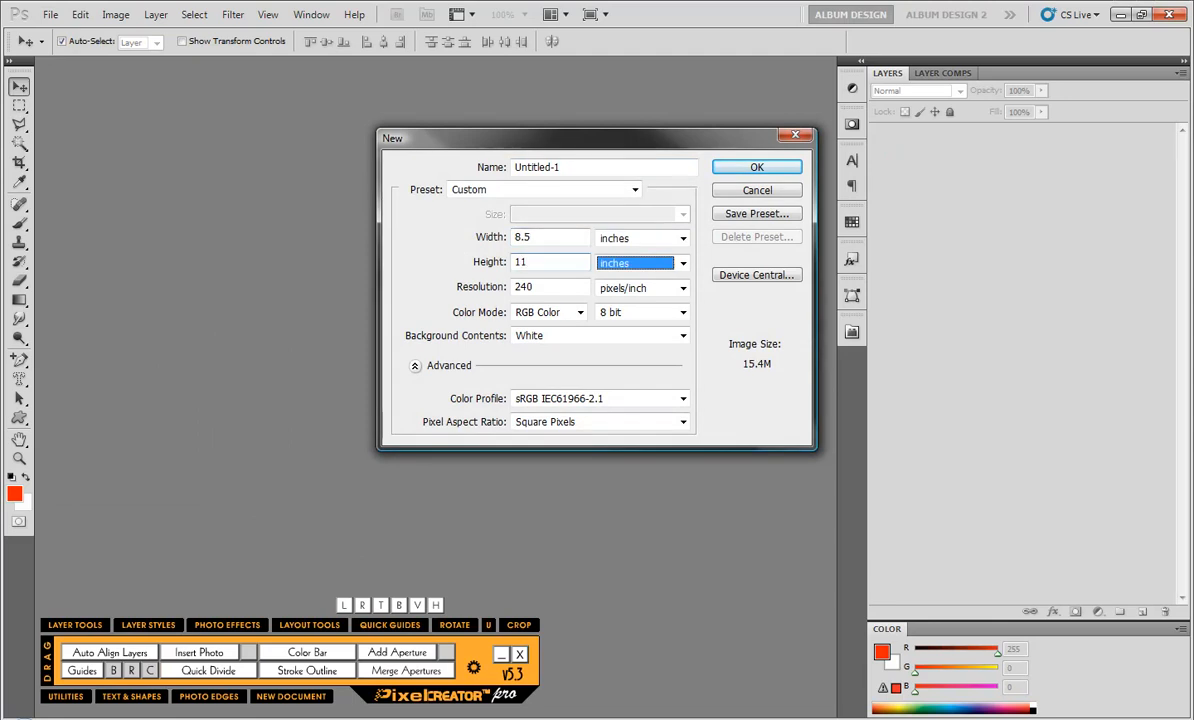
Set the resolution to 300 pixels/inch, create the document, and enlarge its window around the page
key(Tab)
text(300)
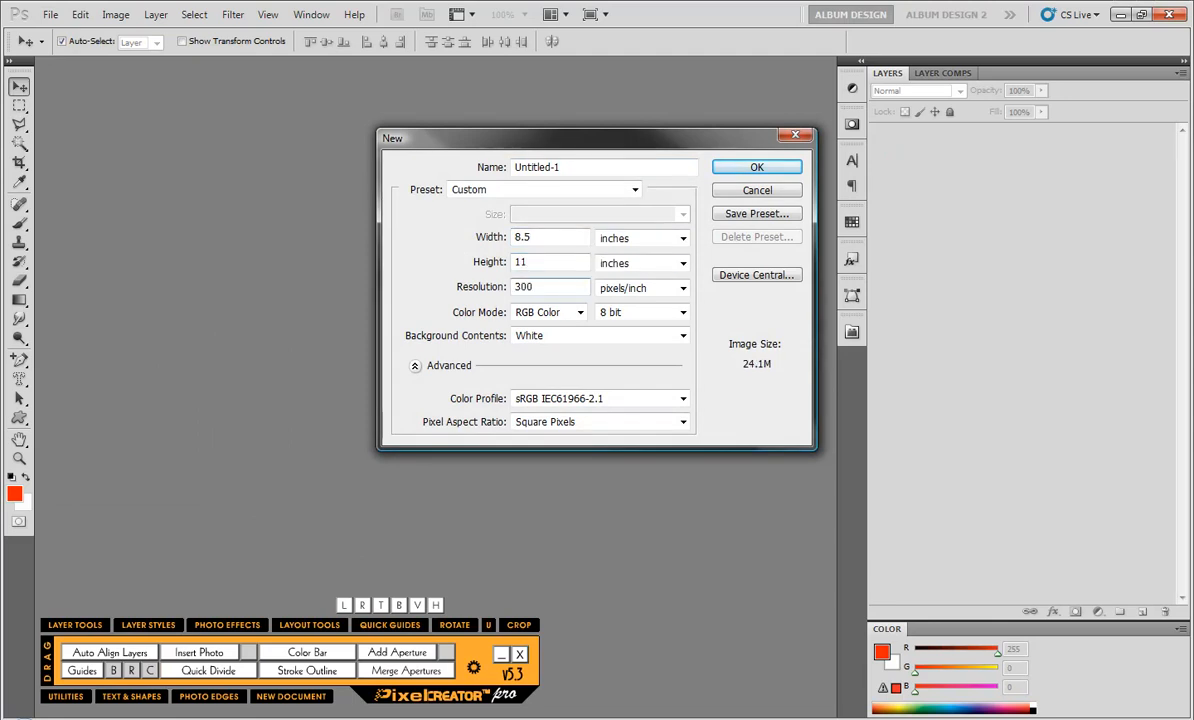
click(752, 170)
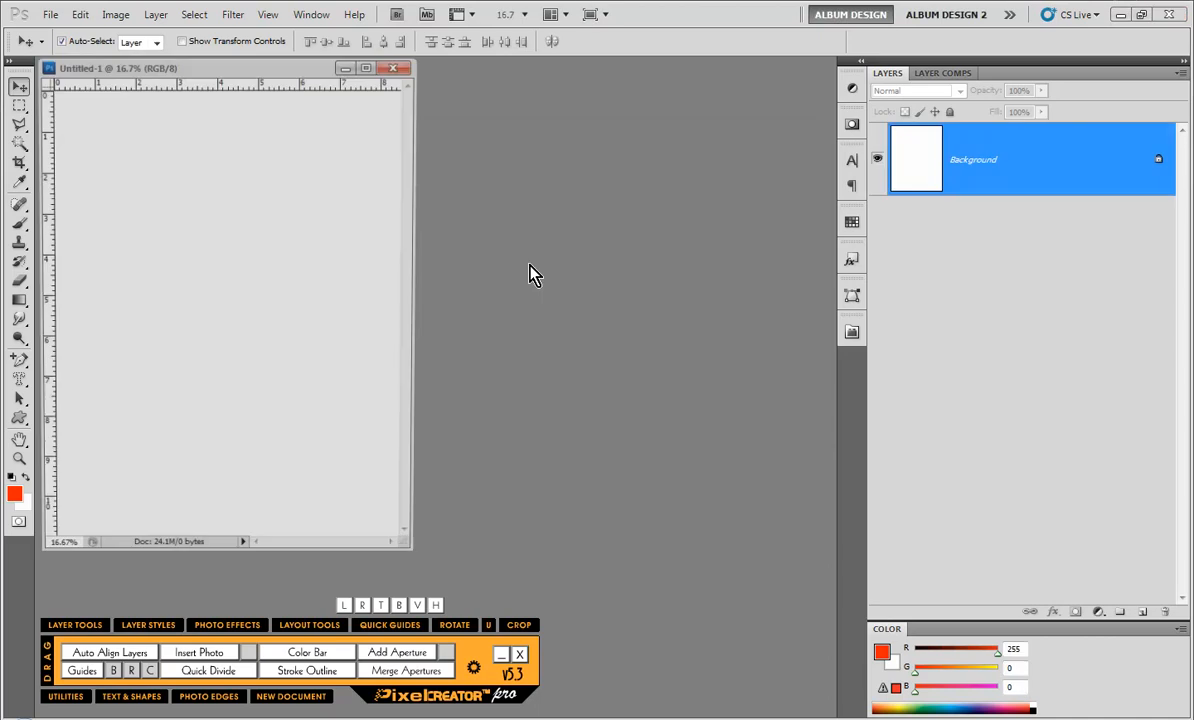
drag(411, 564, 511, 572)
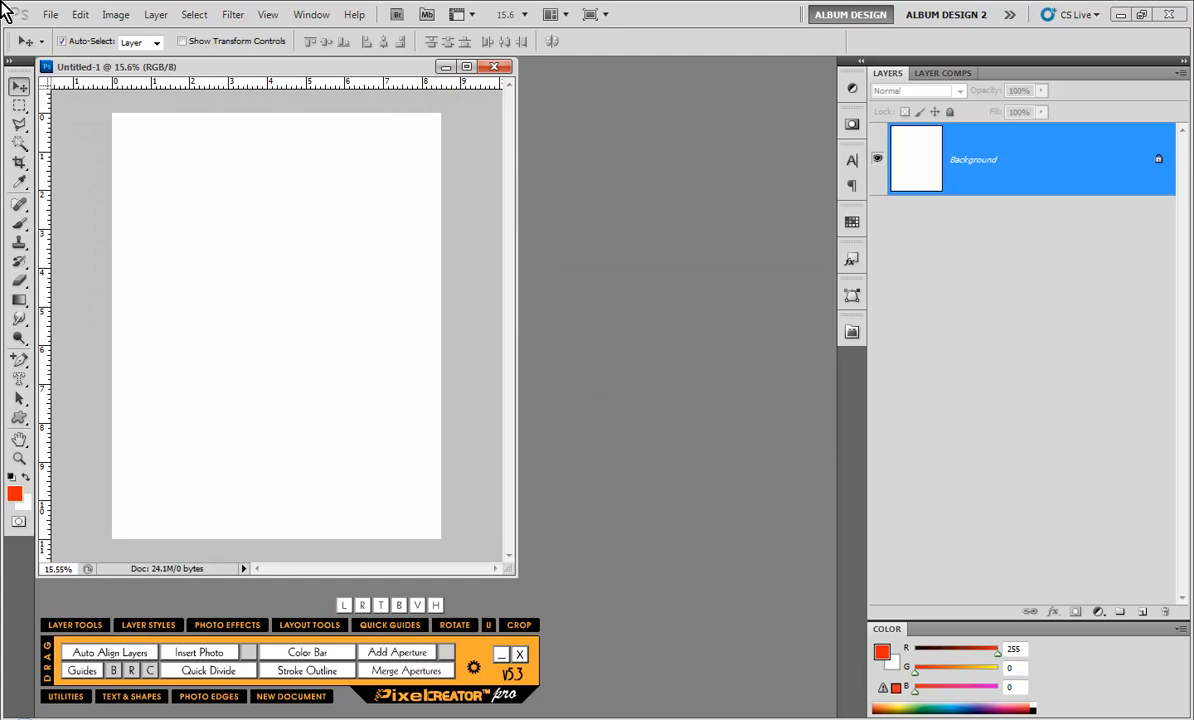
click(20, 105)
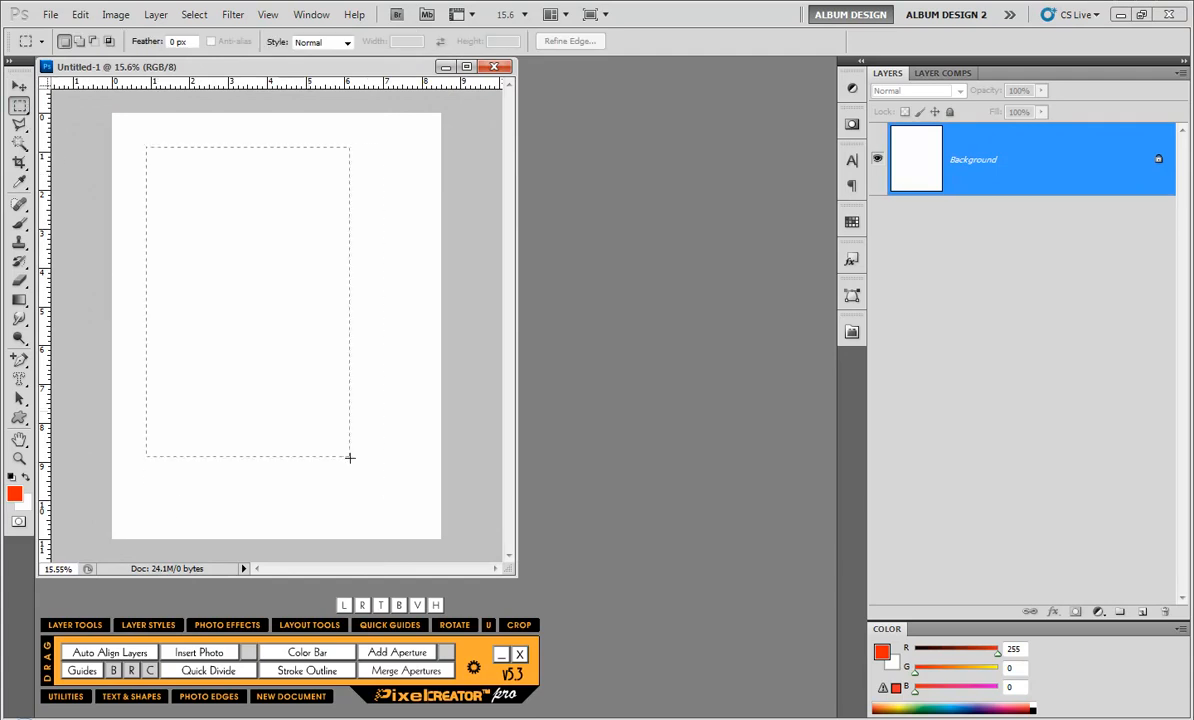
drag(350, 457, 411, 510)
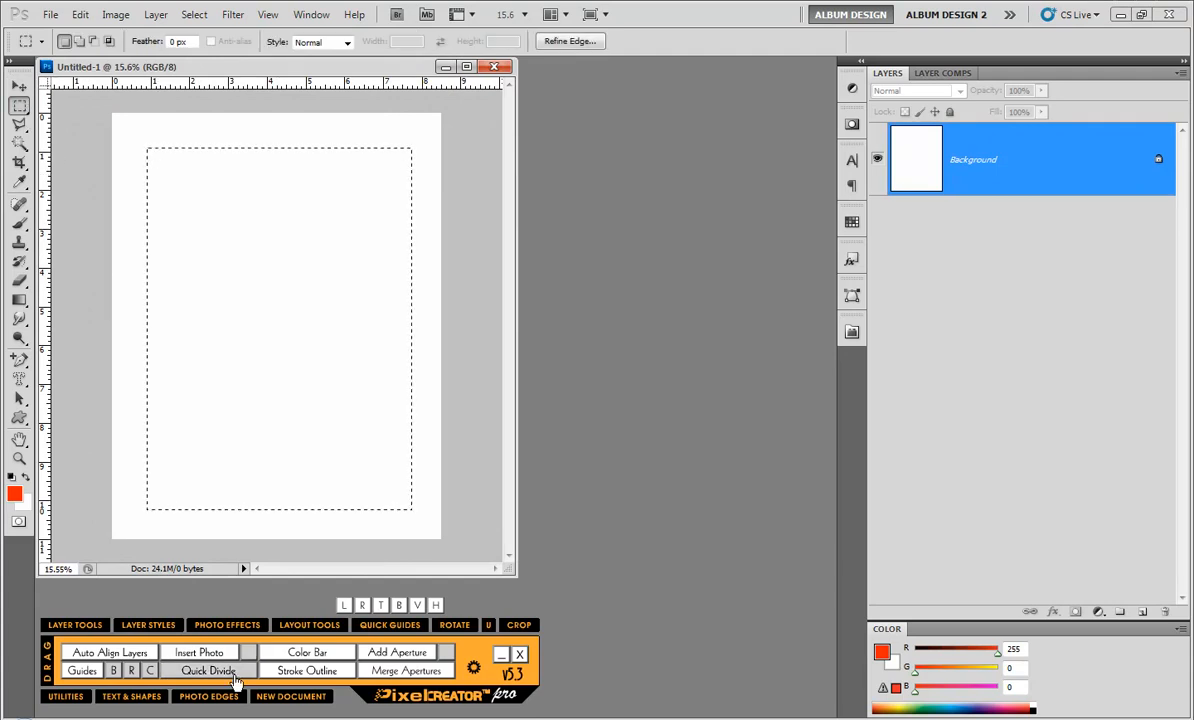
click(233, 676)
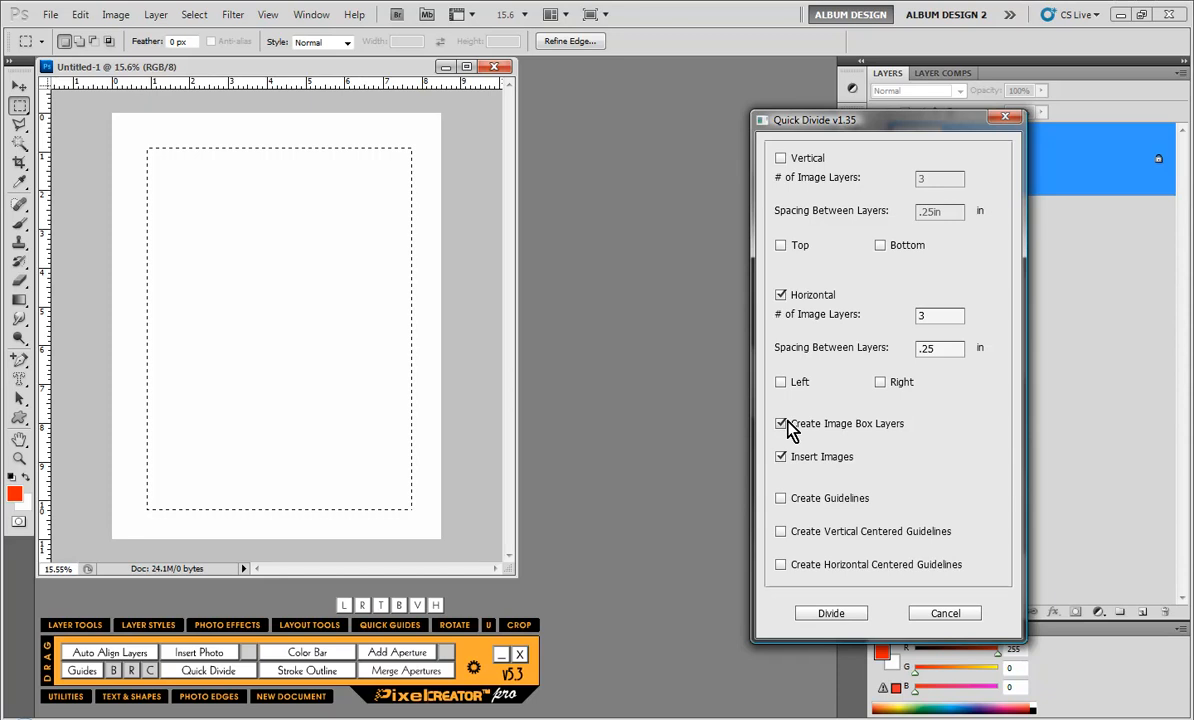
click(781, 457)
click(781, 423)
click(940, 615)
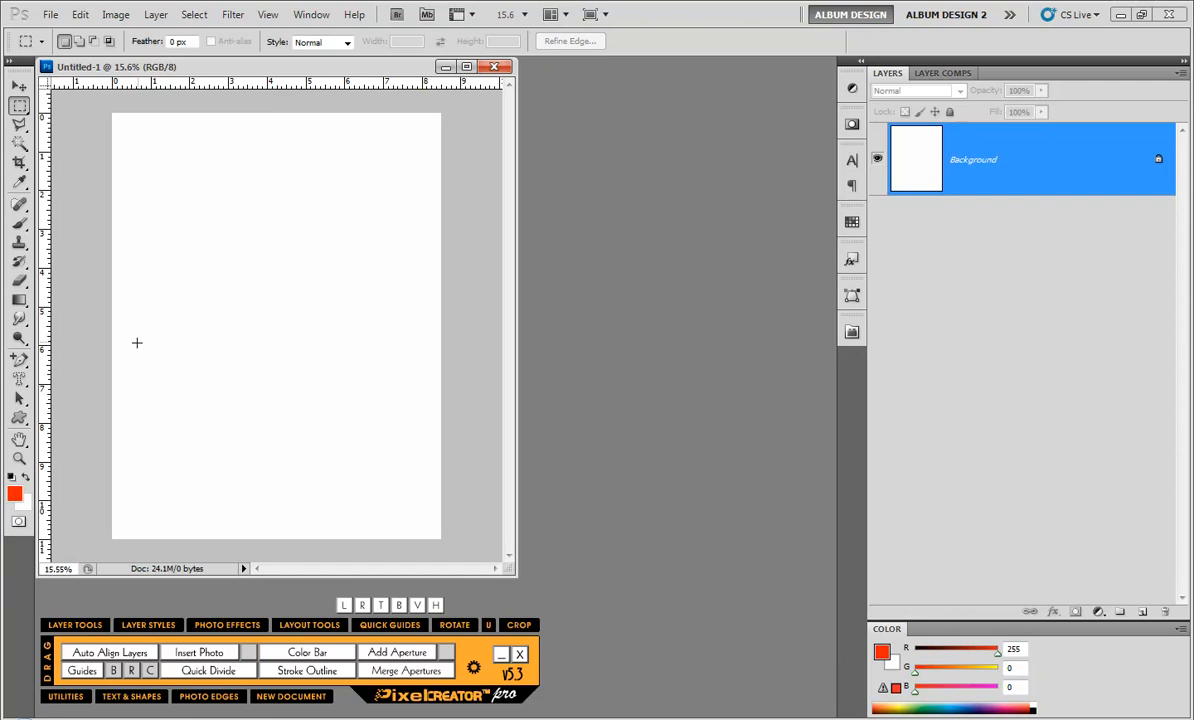
Marquee-select about 7.2 by 3.2 in on the lower page and Quick Divide it into three columns with guidelines, without image box layers
drag(262, 381, 417, 465)
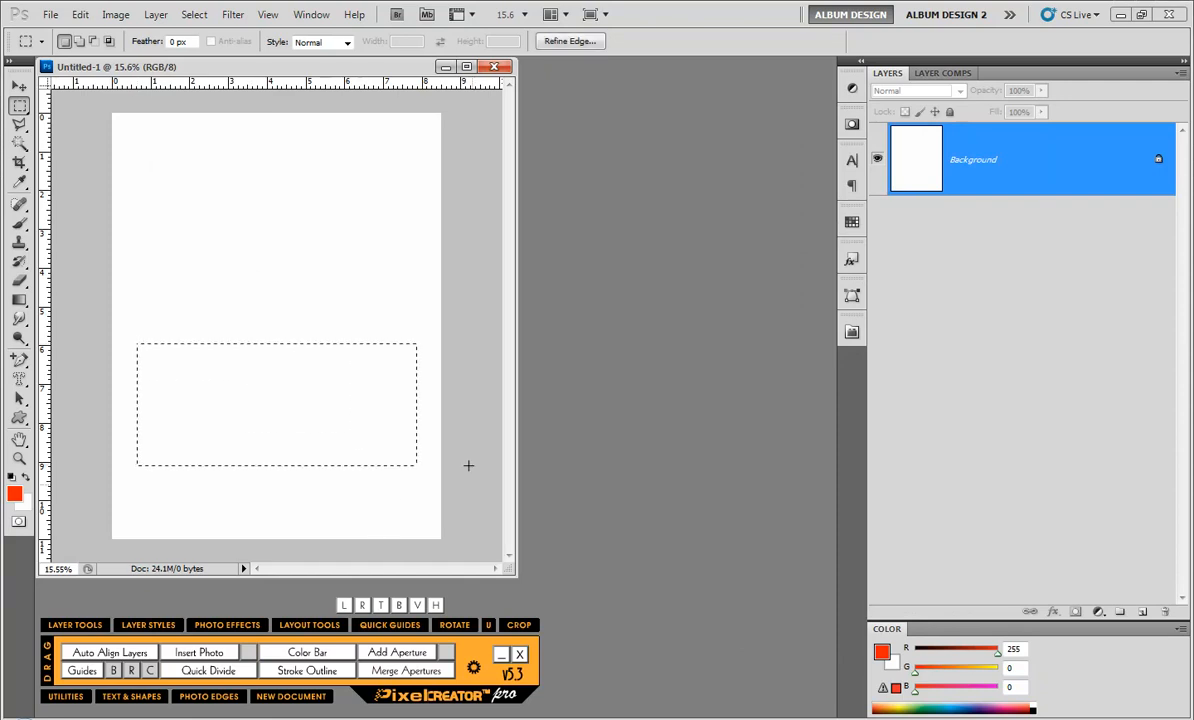
click(222, 675)
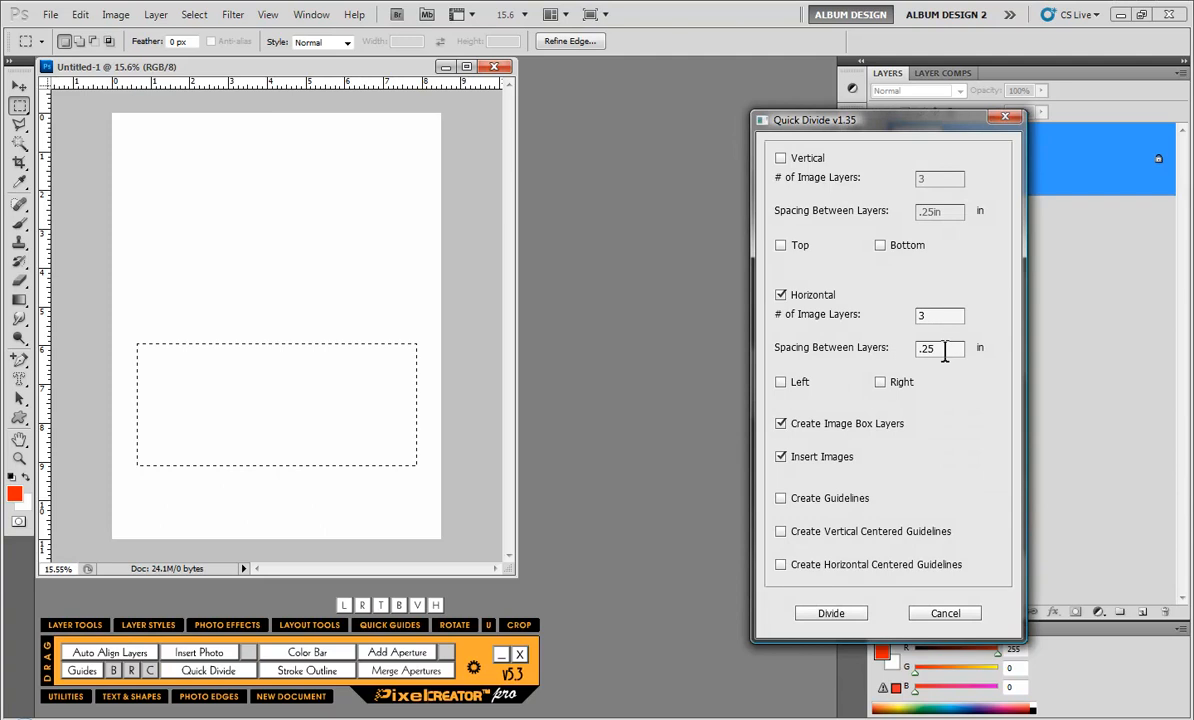
click(781, 424)
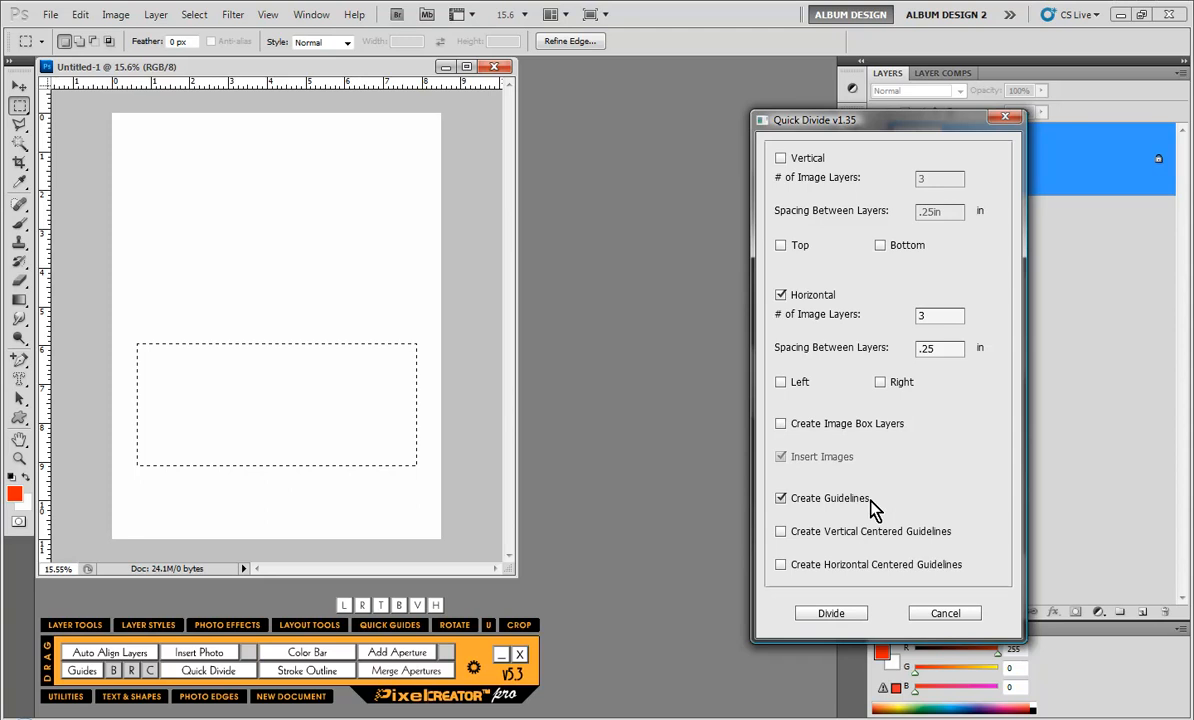
click(849, 615)
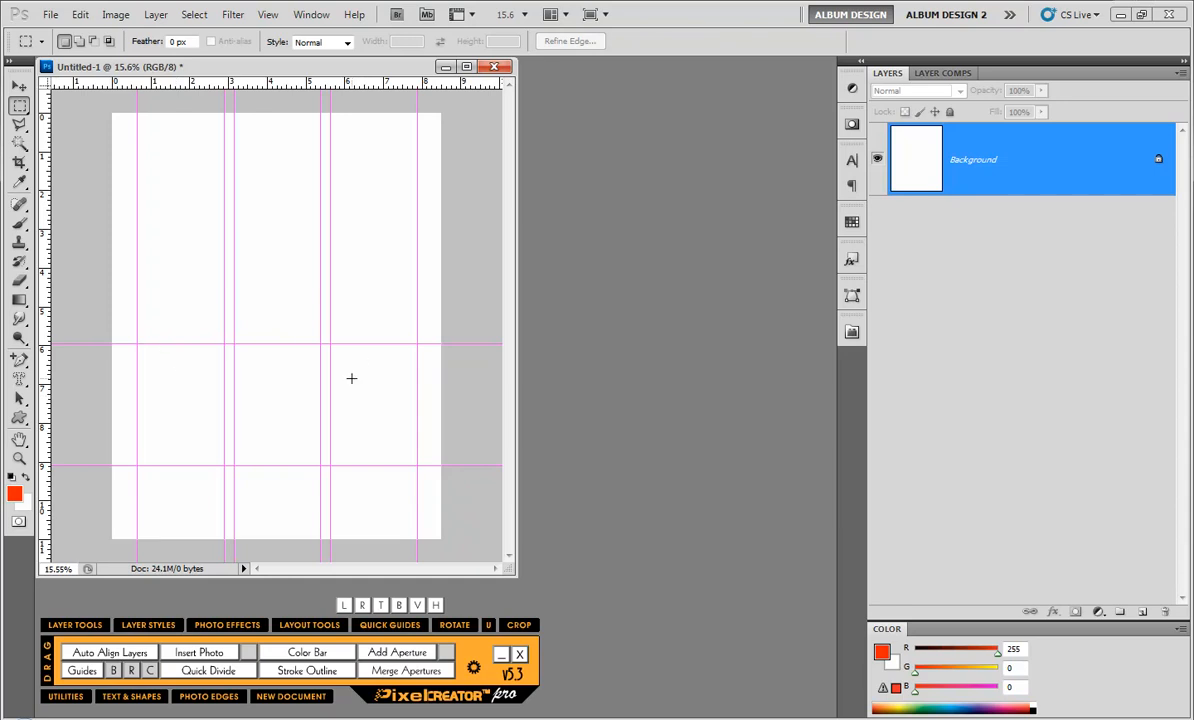
Draw three red rounded rectangles with a .25 in radius, each about 2.2 by 3.2 in, filling the cells between the guides
click(19, 418)
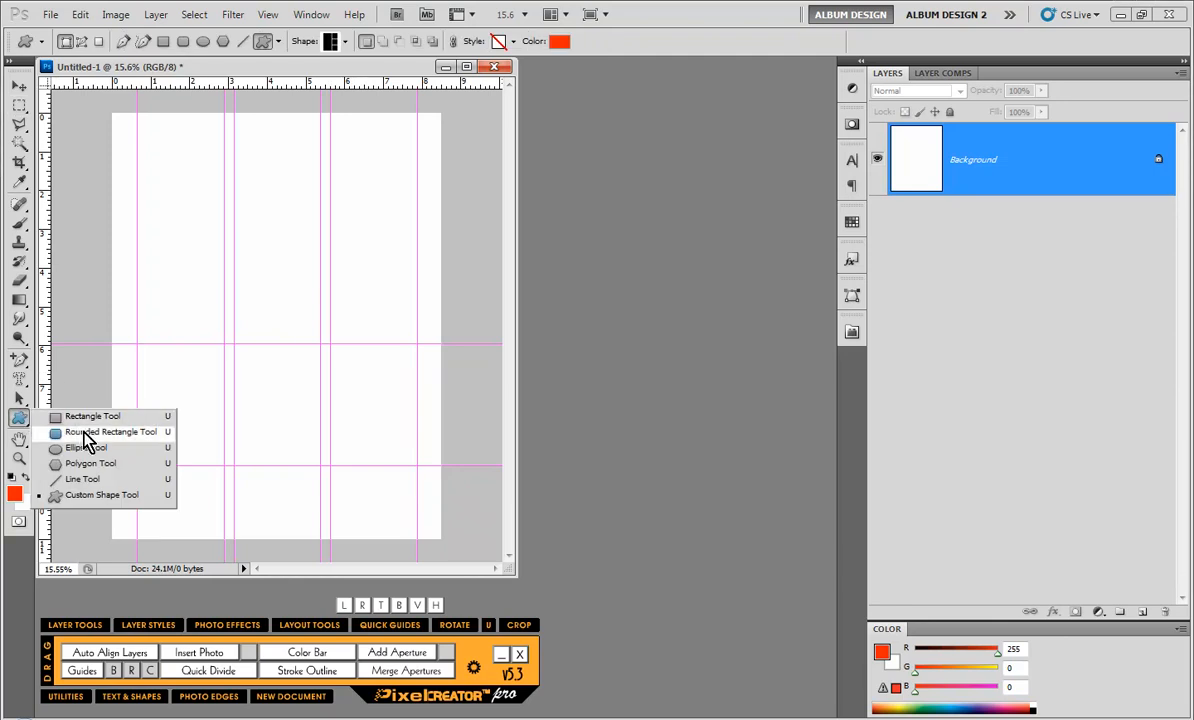
click(85, 432)
click(346, 41)
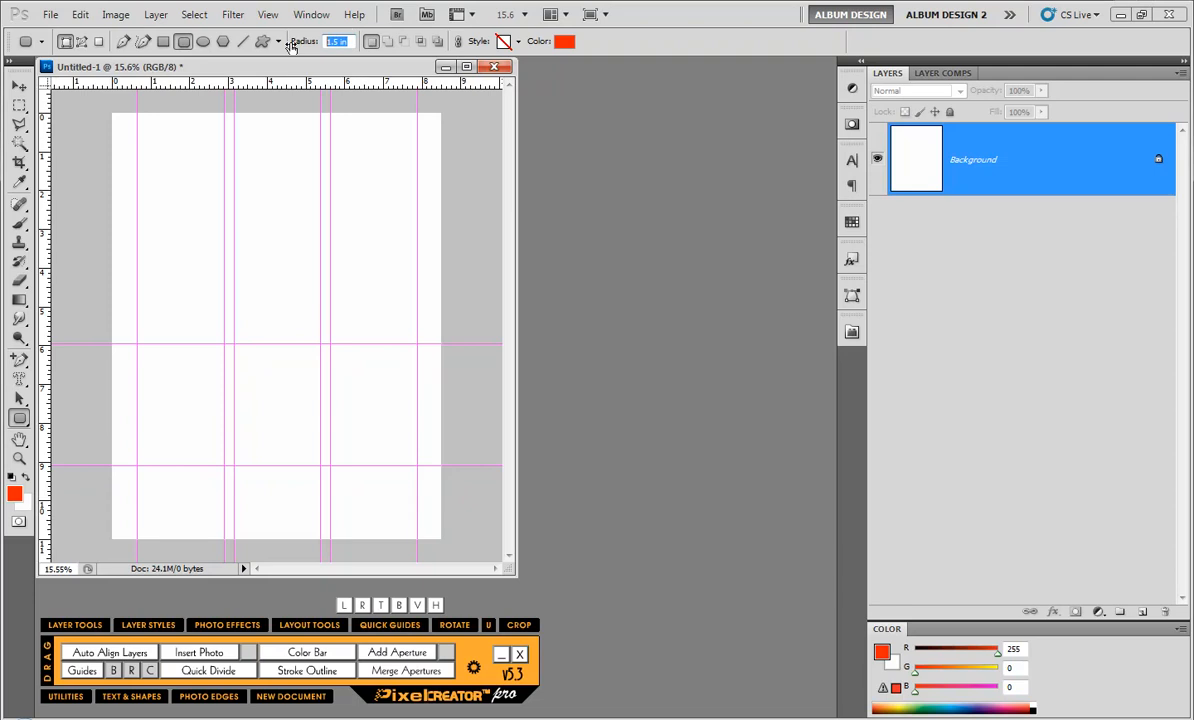
text(.25)
key(Return)
drag(173, 411, 223, 465)
drag(237, 346, 320, 465)
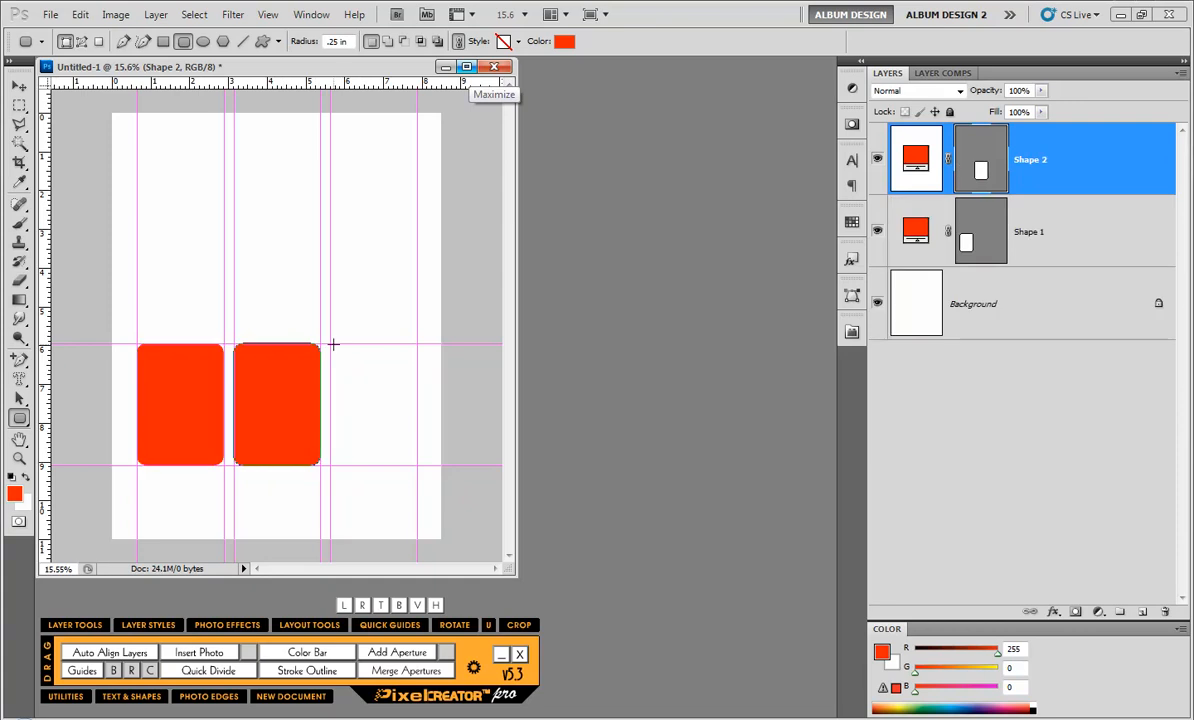
drag(333, 344, 416, 465)
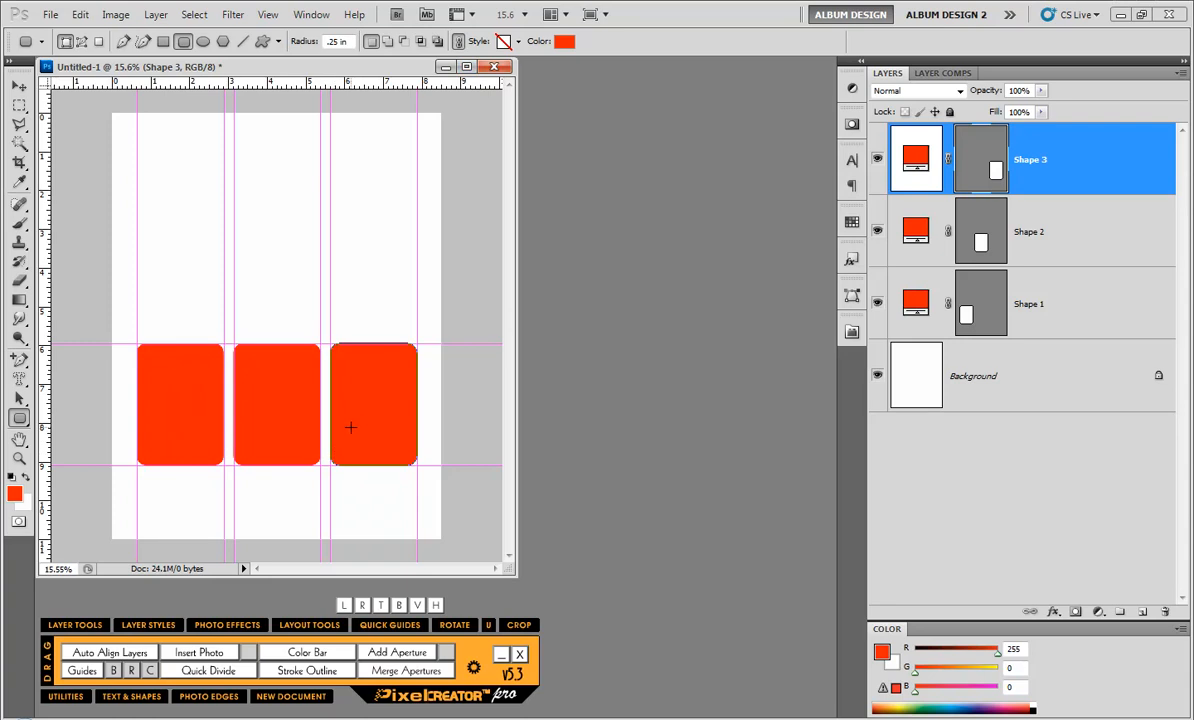
Delete the three rounded rectangle layers and clear all guides from the page
click(19, 88)
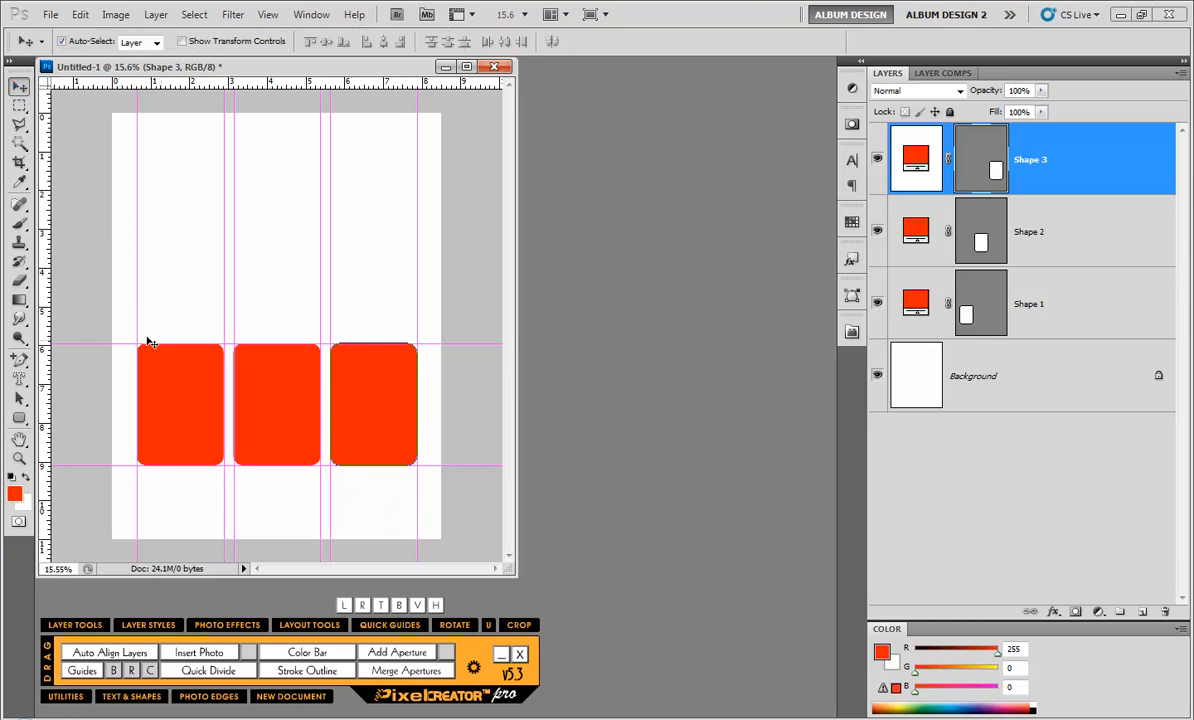
drag(107, 322, 375, 418)
key(Delete)
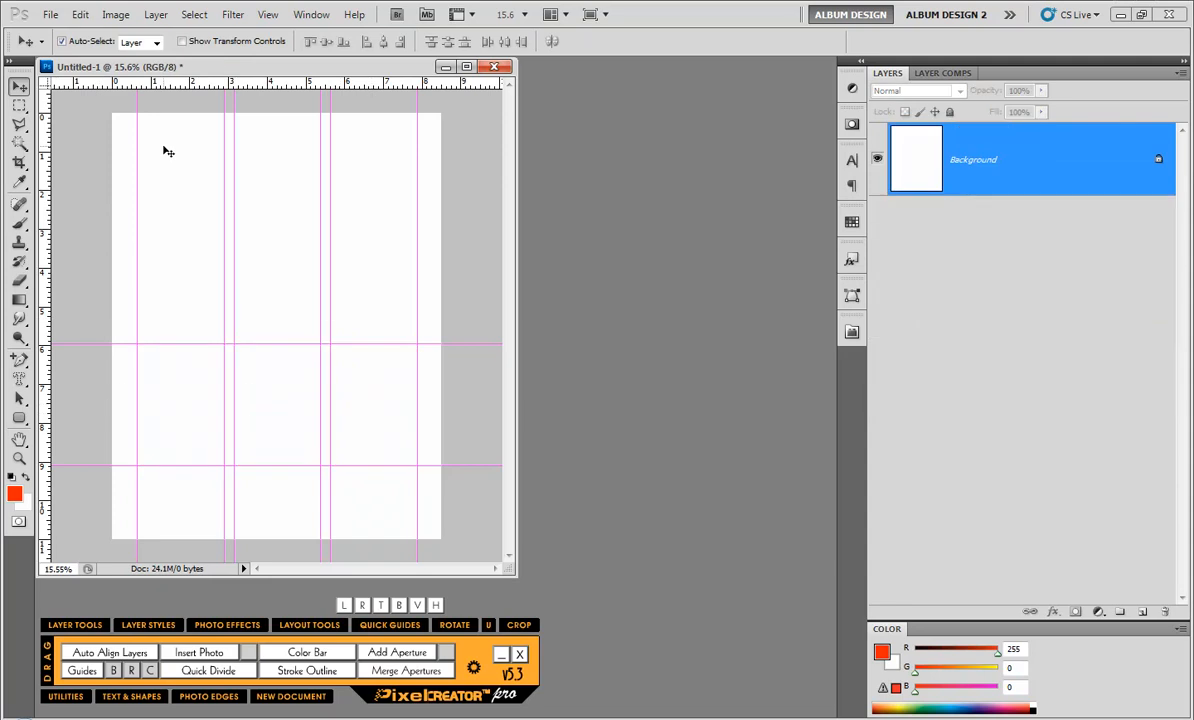
click(153, 670)
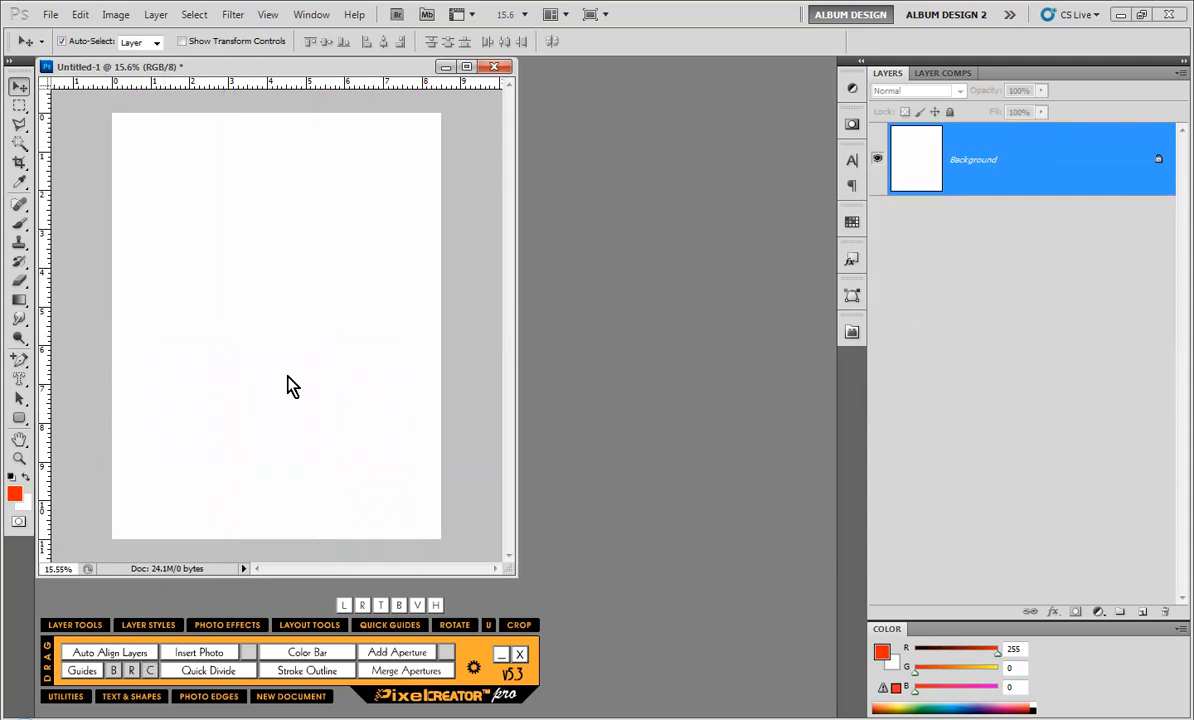
Enlarge the document window around the page and set guidelines with a .5 in margin on the whole document
drag(510, 573, 568, 590)
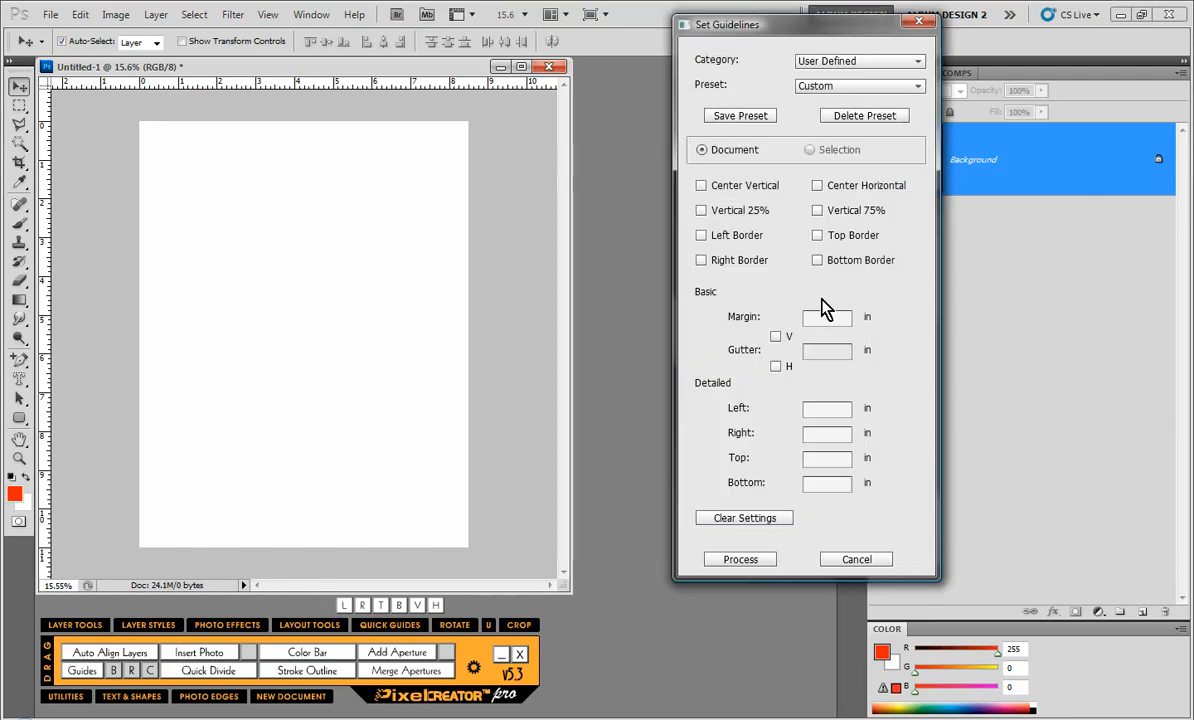
click(825, 317)
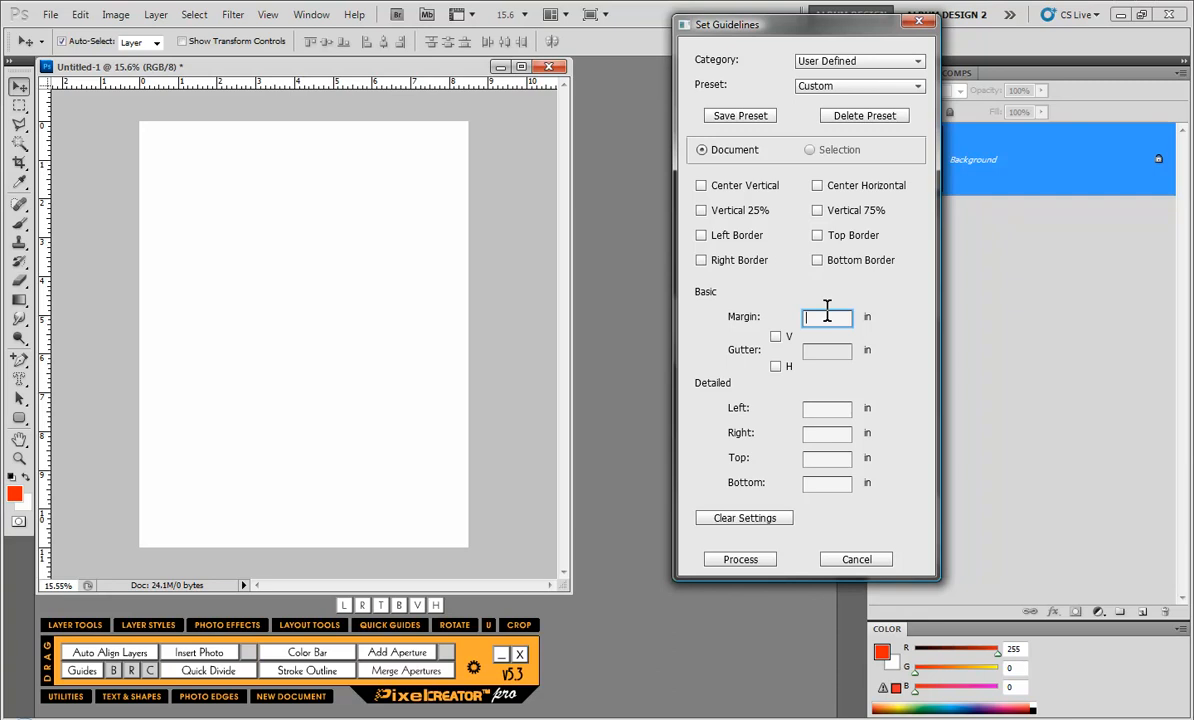
text(.5)
key(Return)
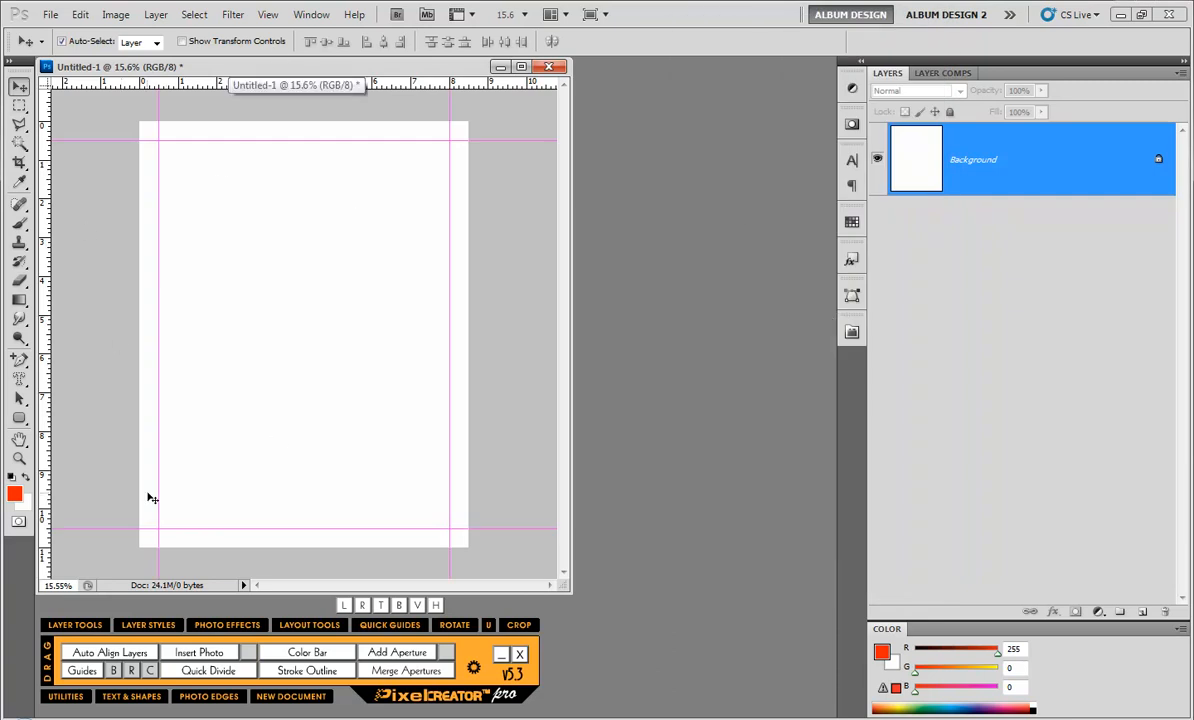
Marquee-select the full rectangular area enclosed by the four margin guides
click(19, 106)
drag(158, 141, 295, 346)
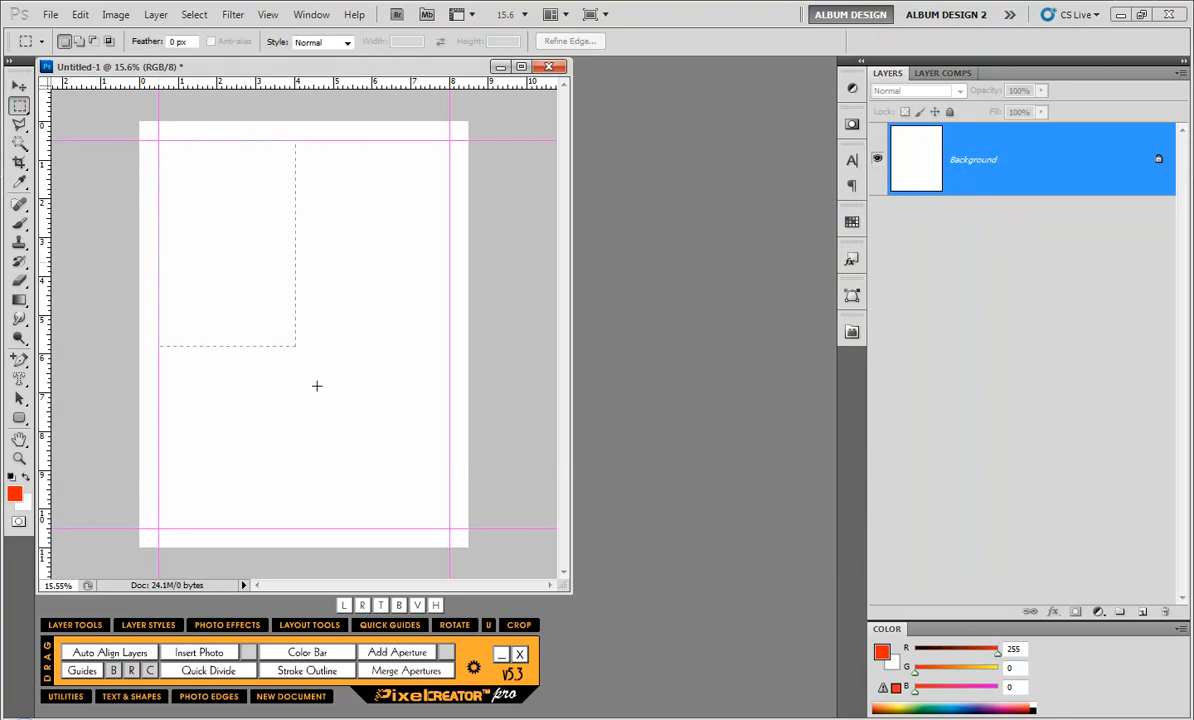
drag(423, 508, 448, 526)
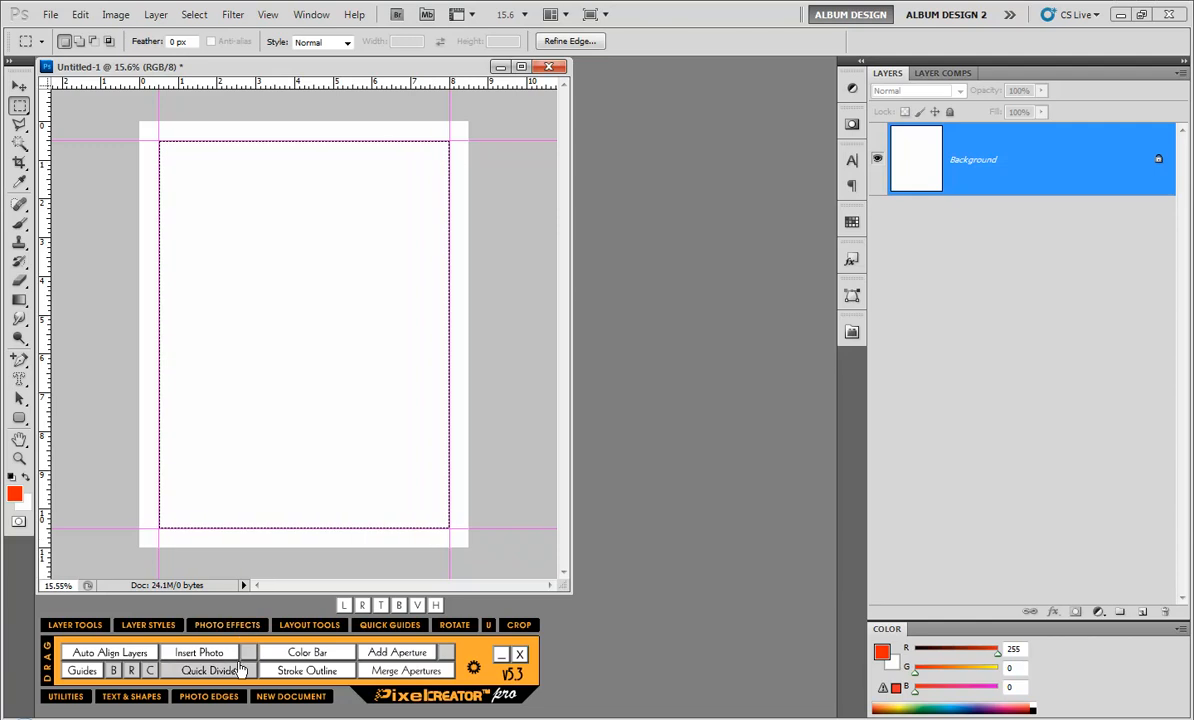
Quick Divide the selection vertically into 4 with .5 in spacing and horizontally into 3 with .25 in, including vertical and horizontal centered guidelines
click(210, 672)
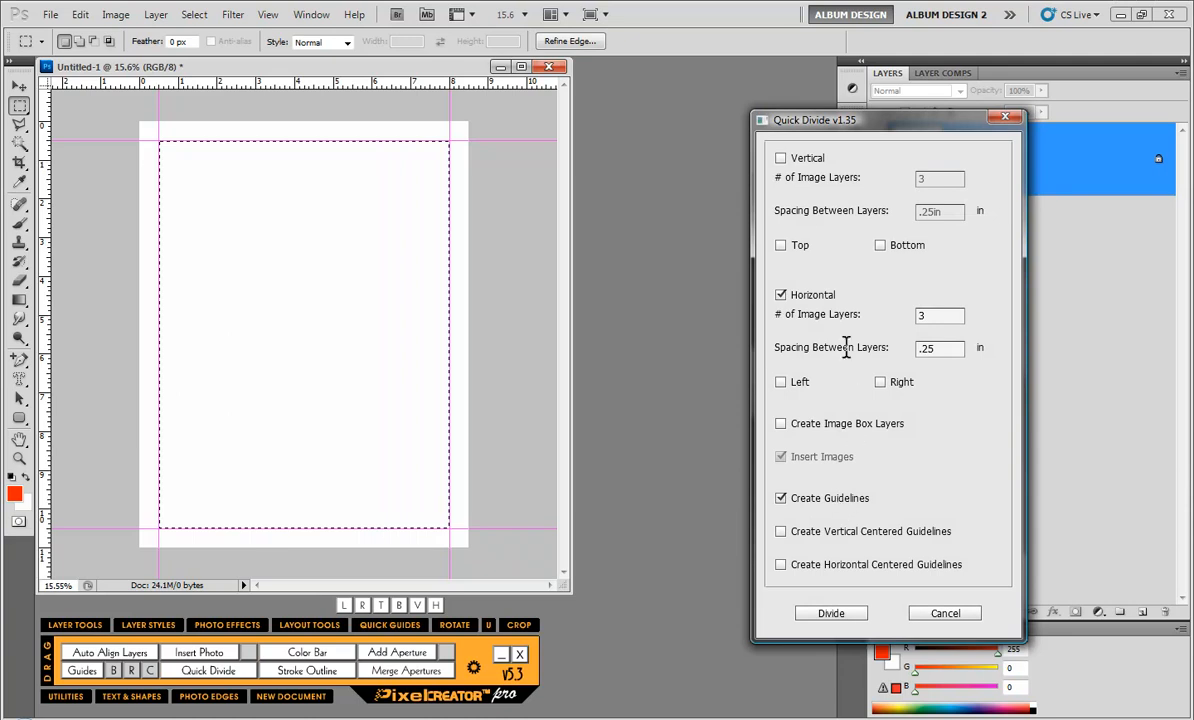
click(781, 158)
click(935, 179)
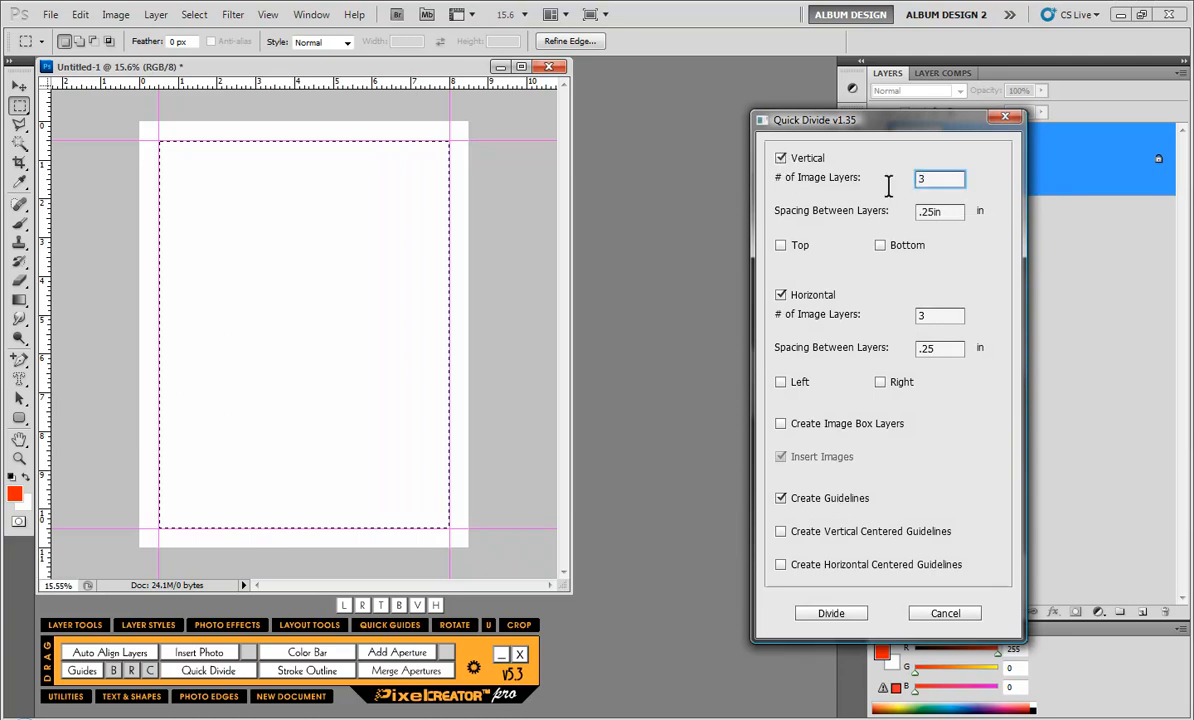
key(BackSpace)
text(4)
key(Tab)
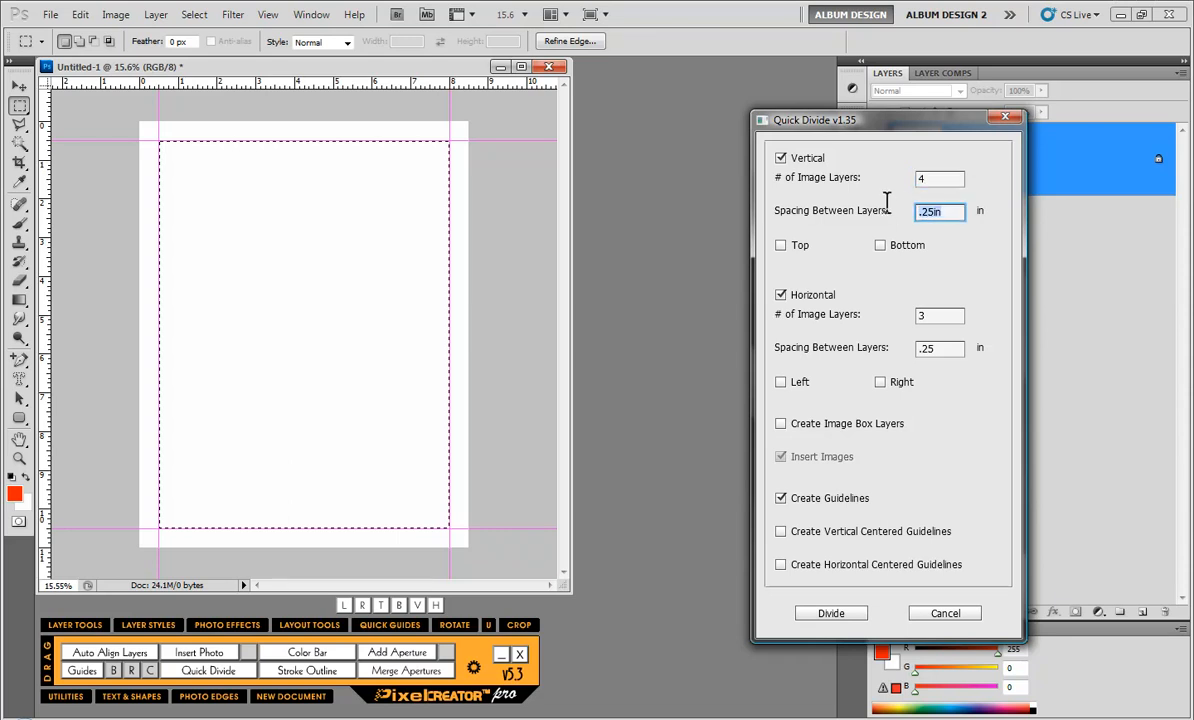
text(.5)
click(945, 316)
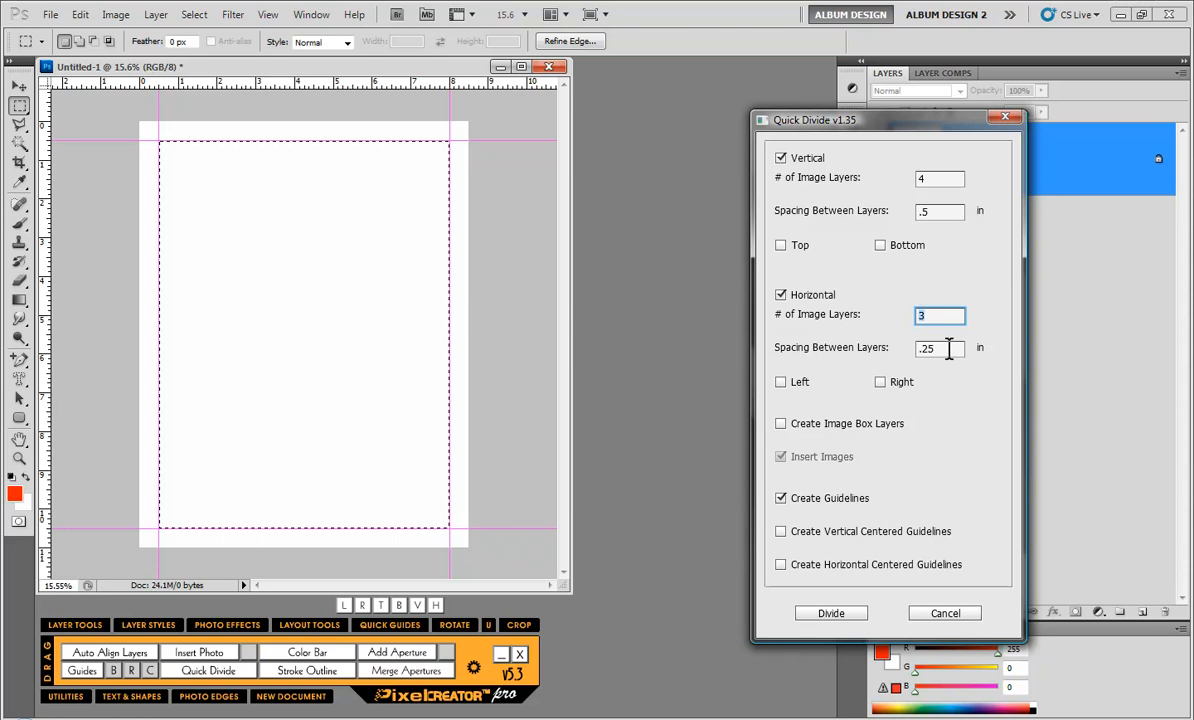
click(779, 532)
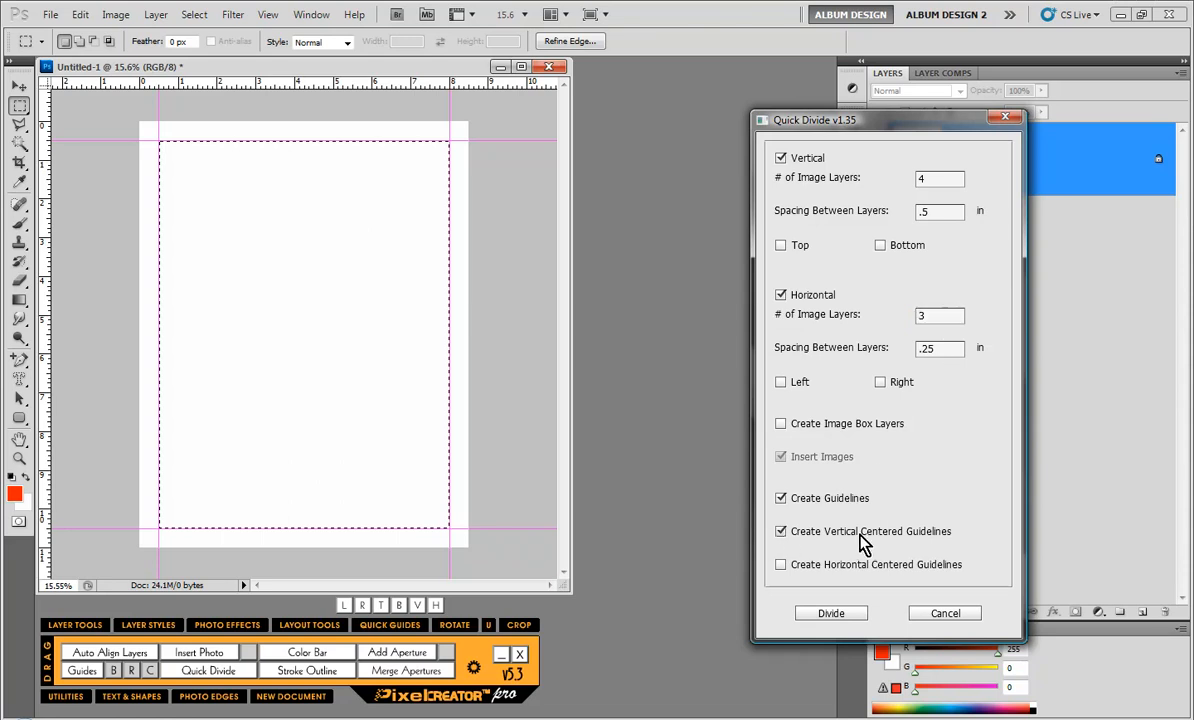
click(781, 565)
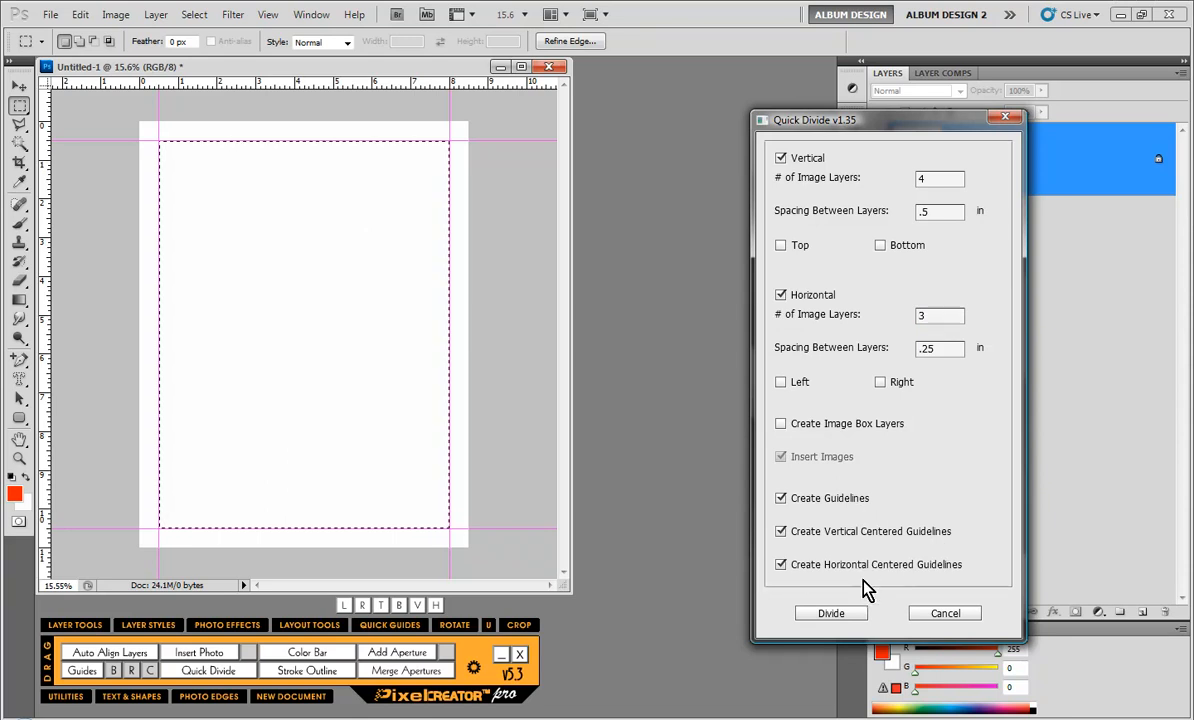
click(831, 613)
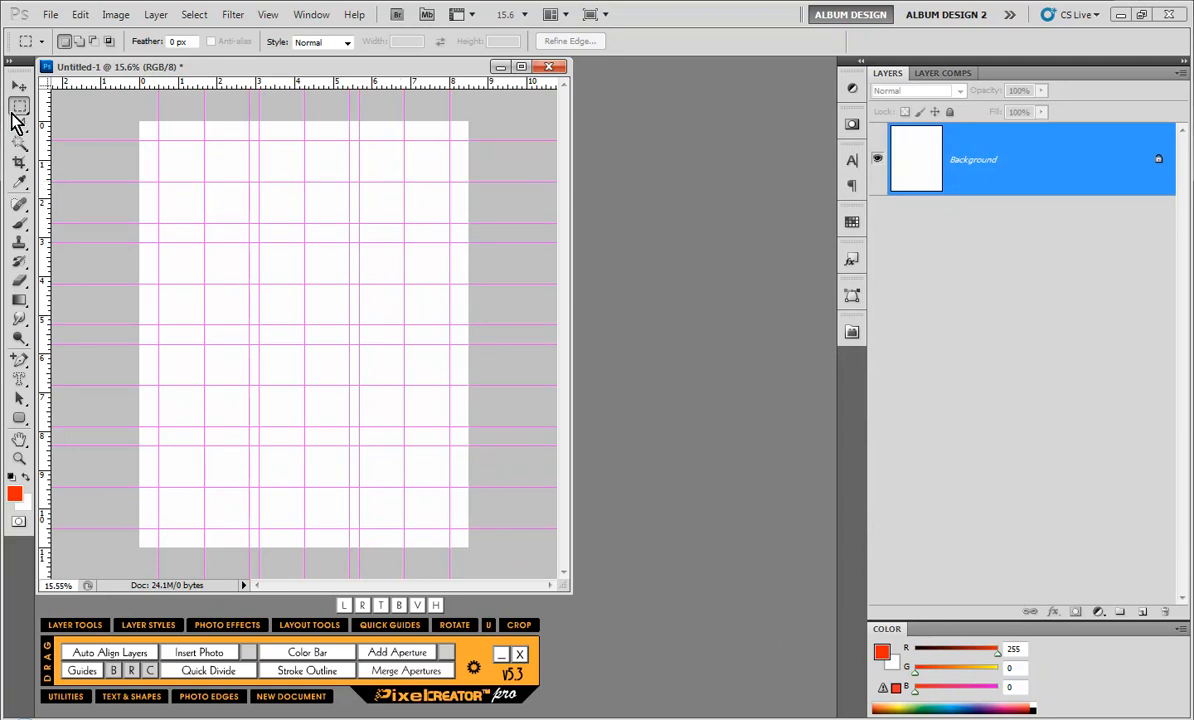
Marquee-select a fixed-ratio 4 by 6 area, about 1.4 by 2.1 in, centred in the page's first cell, and make it a red image box
click(323, 43)
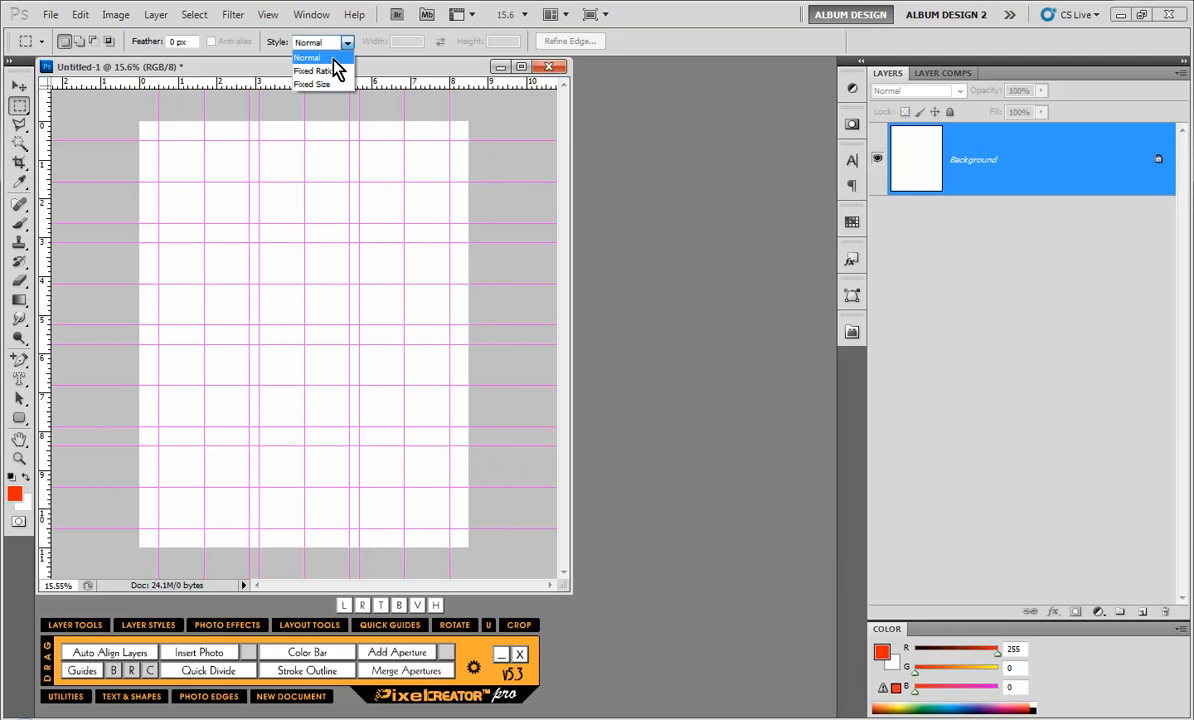
click(327, 72)
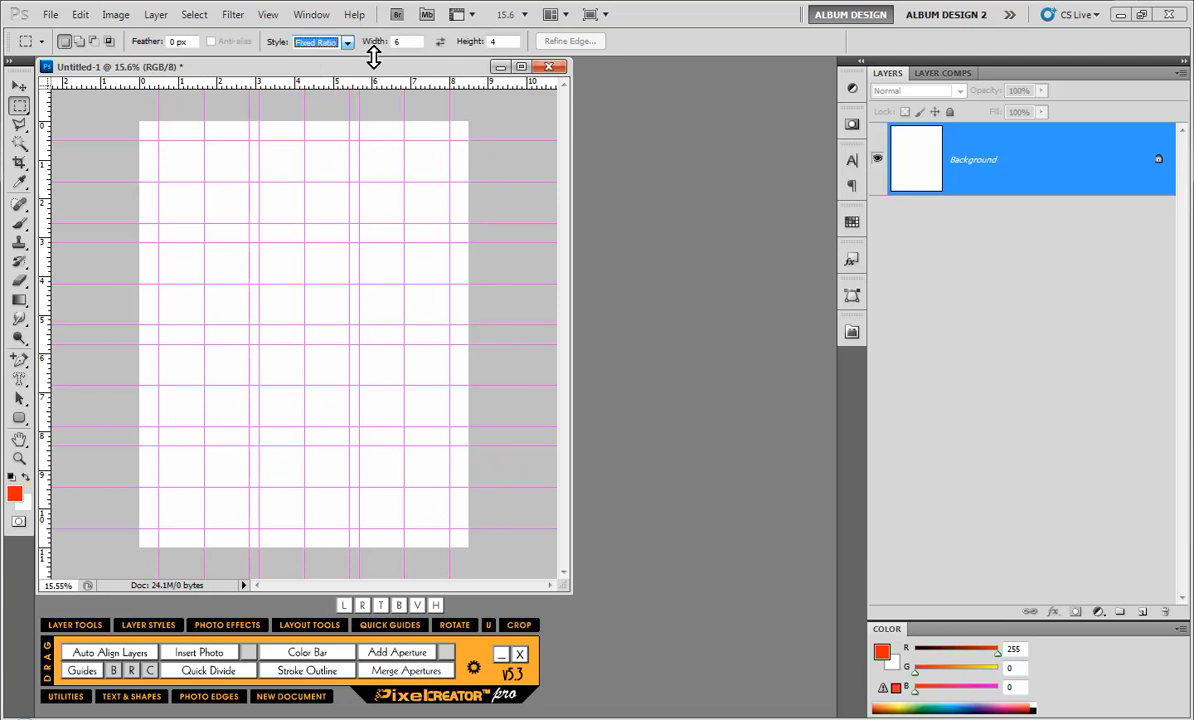
click(438, 42)
click(438, 43)
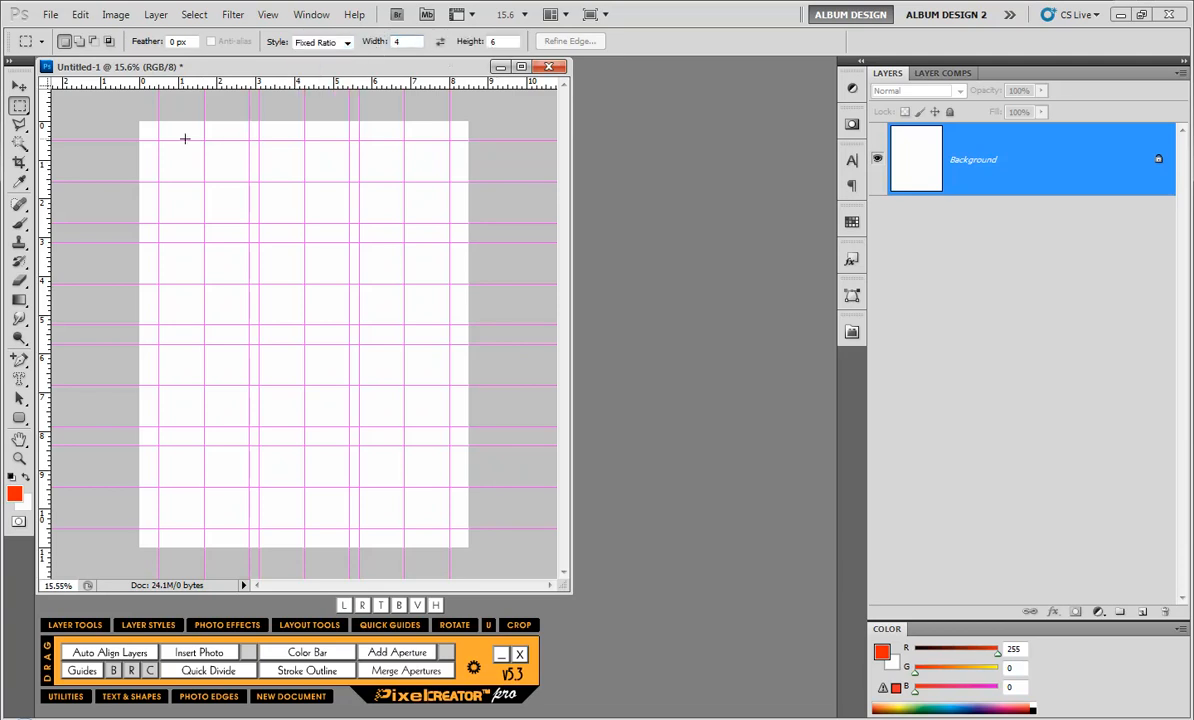
drag(181, 142, 231, 221)
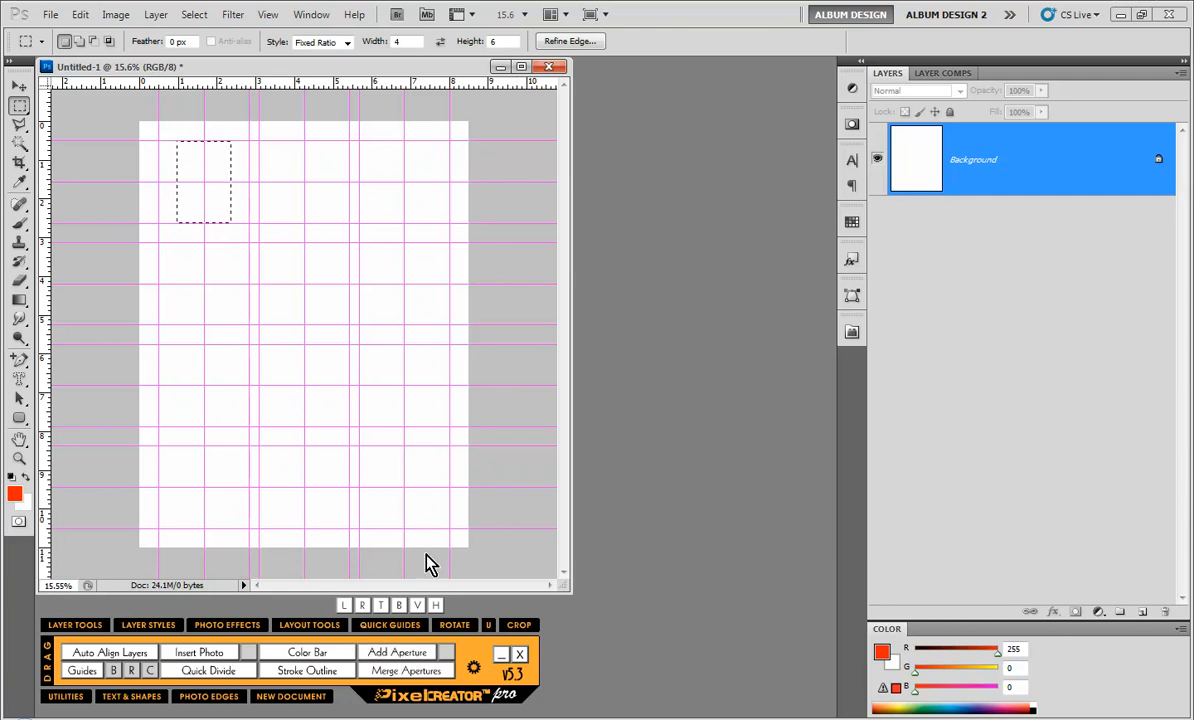
click(19, 86)
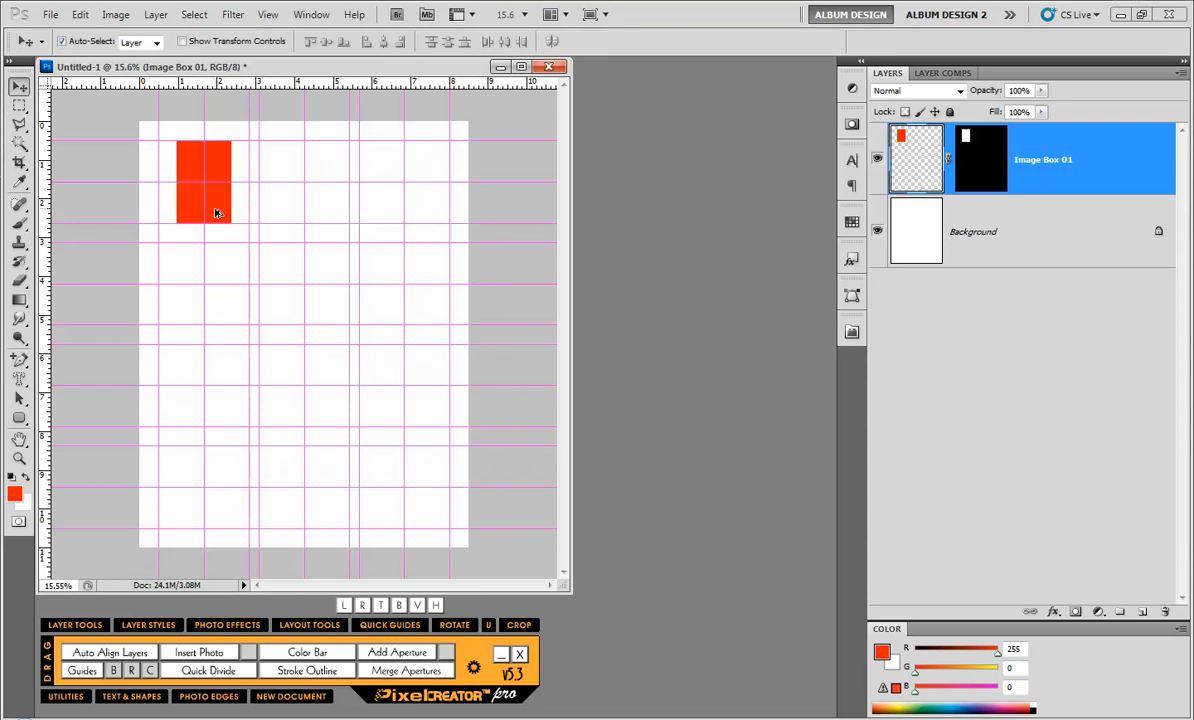
Duplicate the red image box across the first row and down the page, centring one in each of the twelve cells, and deselect the layers
drag(213, 212, 418, 208)
drag(438, 160, 218, 523)
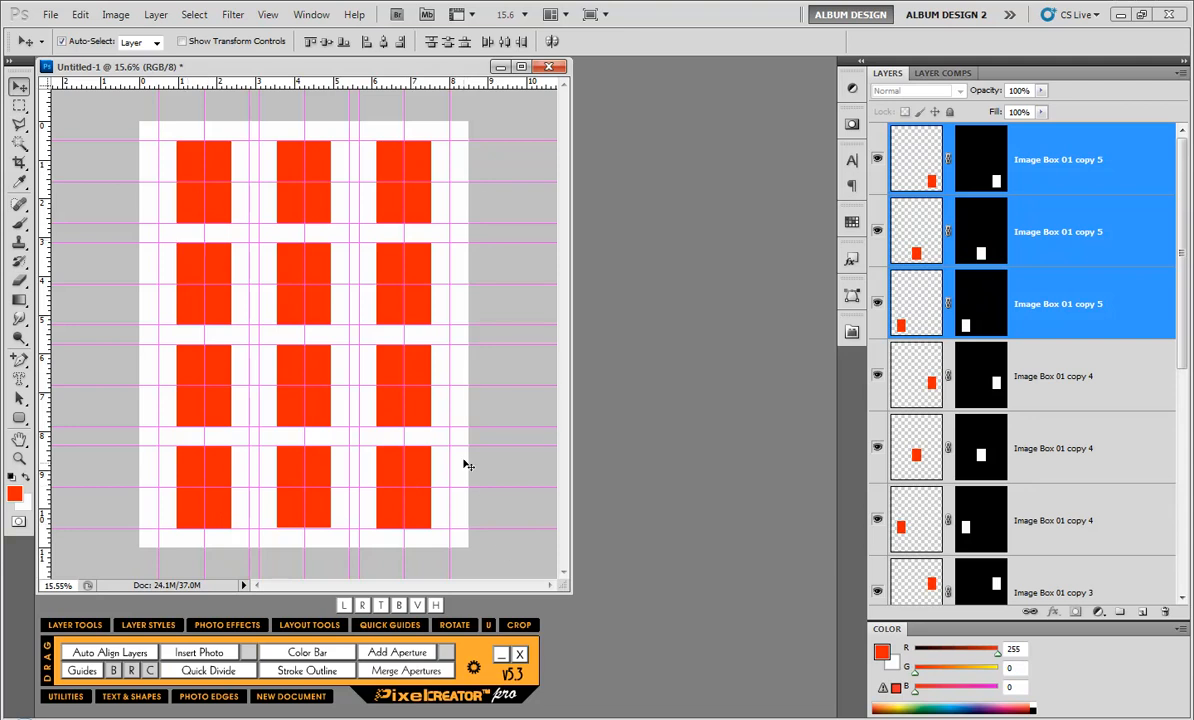
click(499, 485)
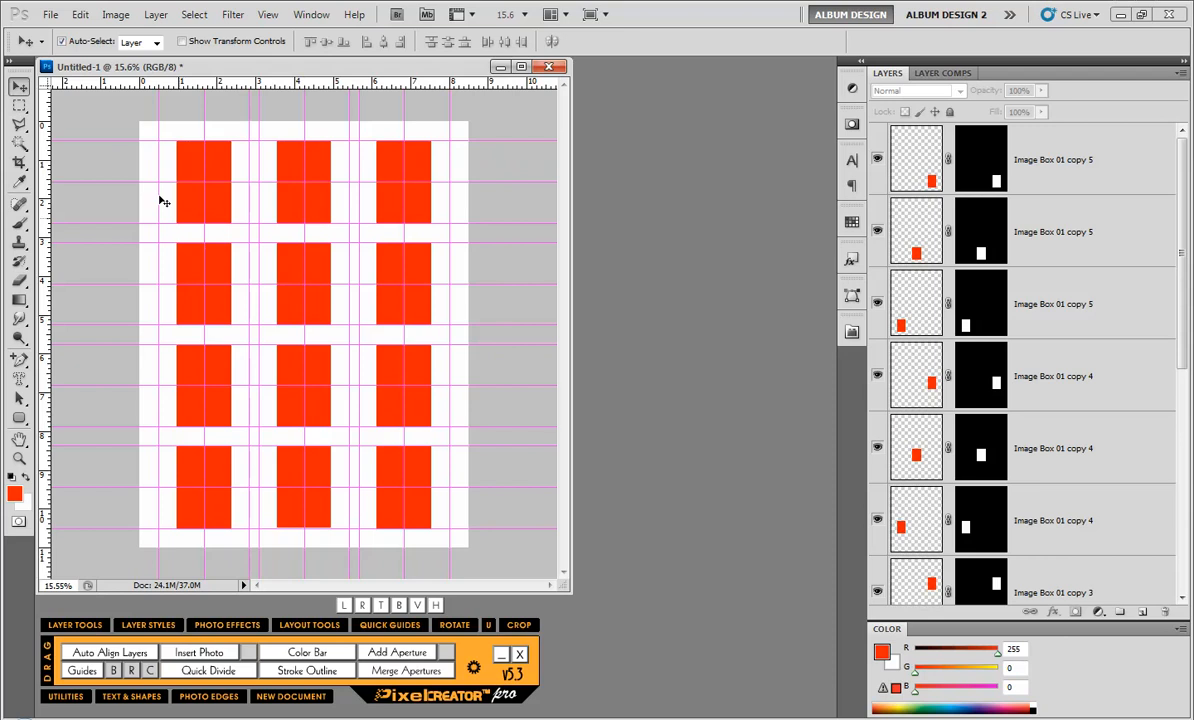
Delete all image box layers and clear every guide from the page
key(ctrl+alt+a)
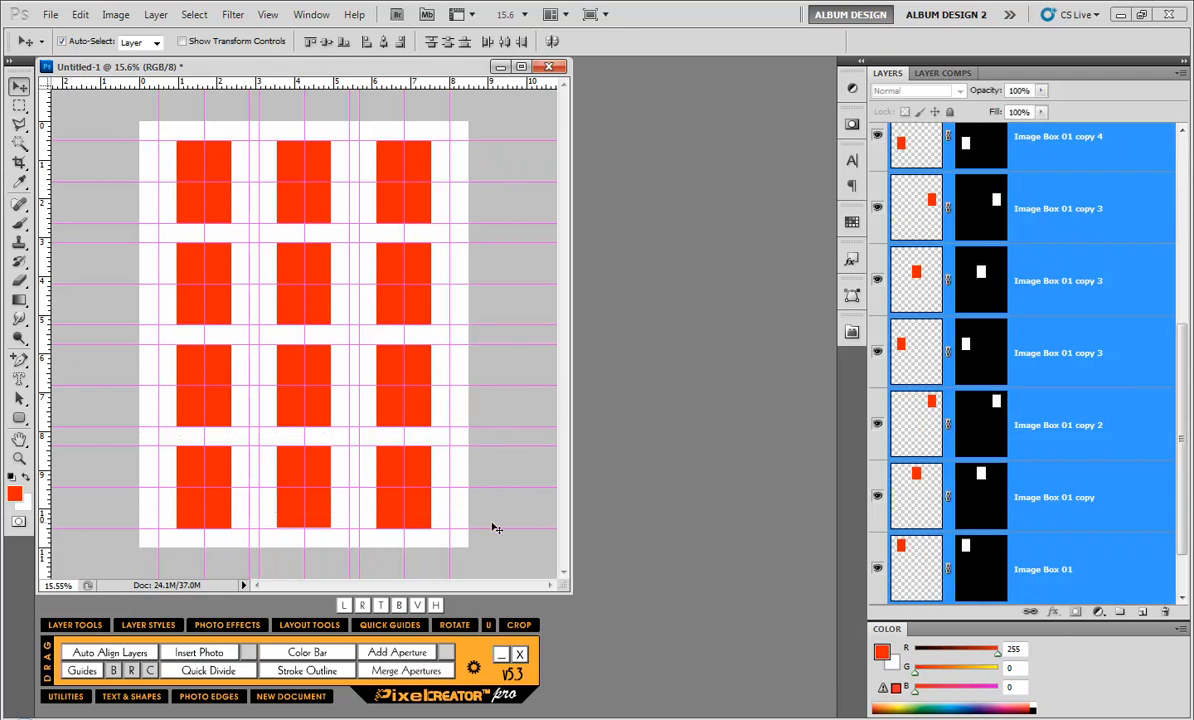
key(Delete)
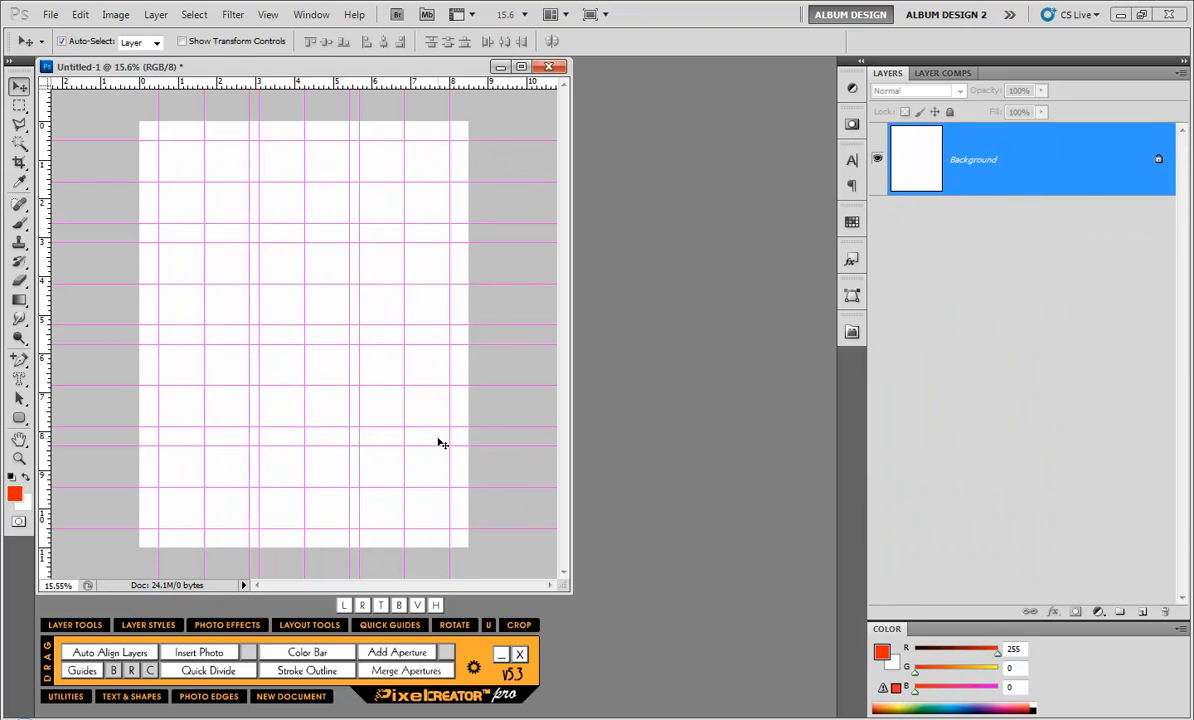
click(149, 670)
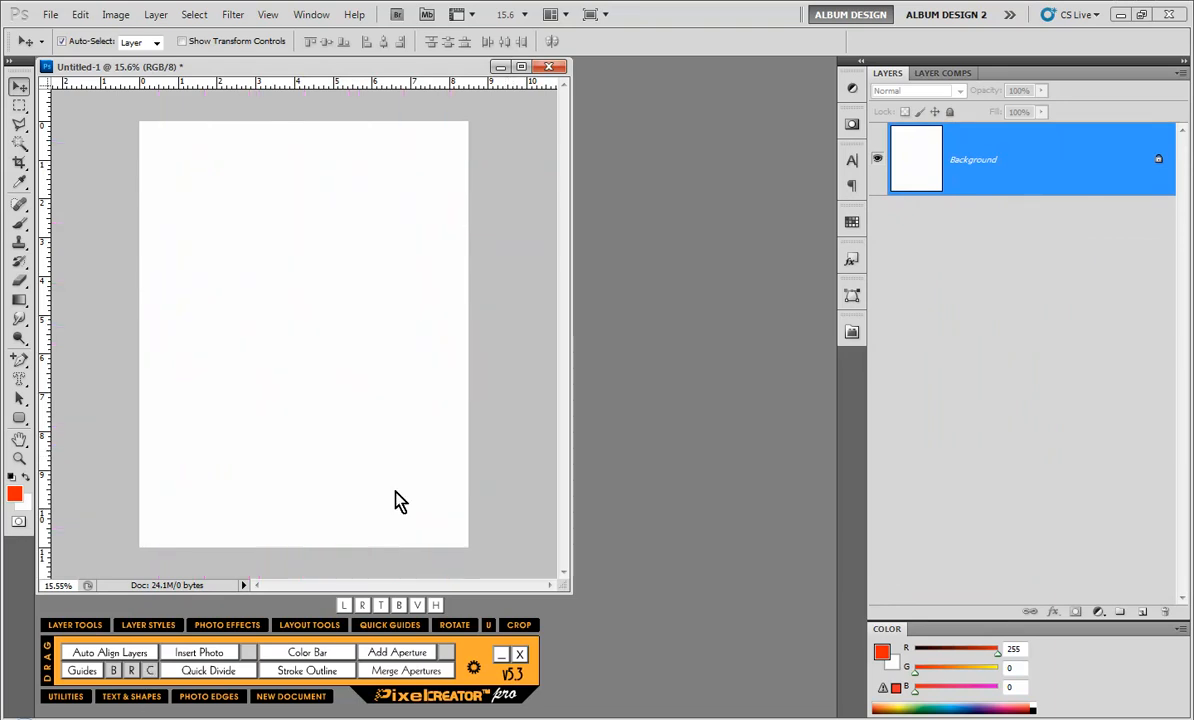